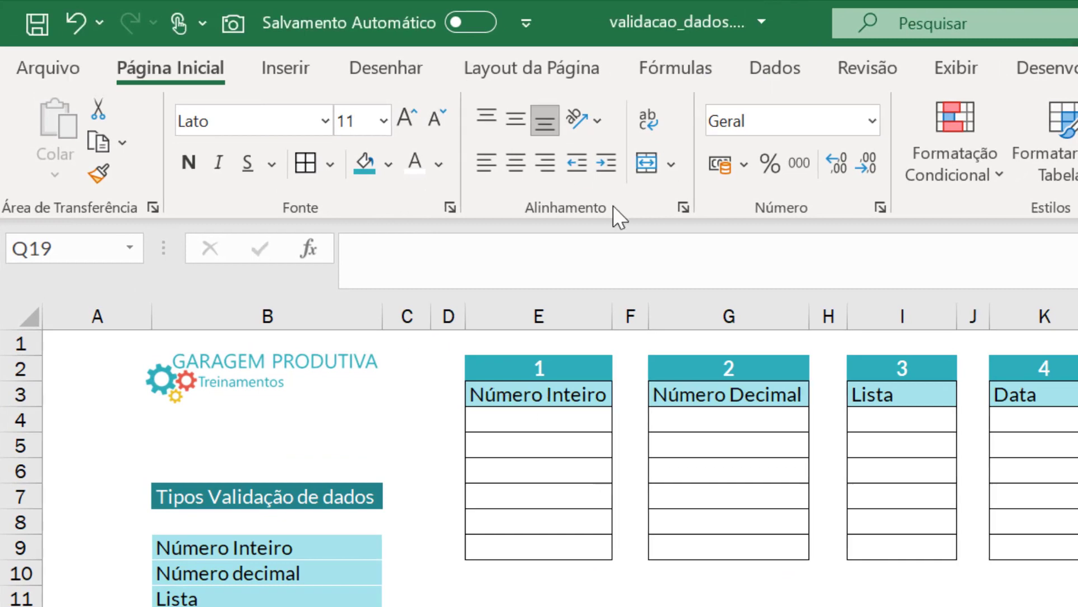
- Open data validation for the current cell and examine the available data types it can allow
left_click(330, 72)
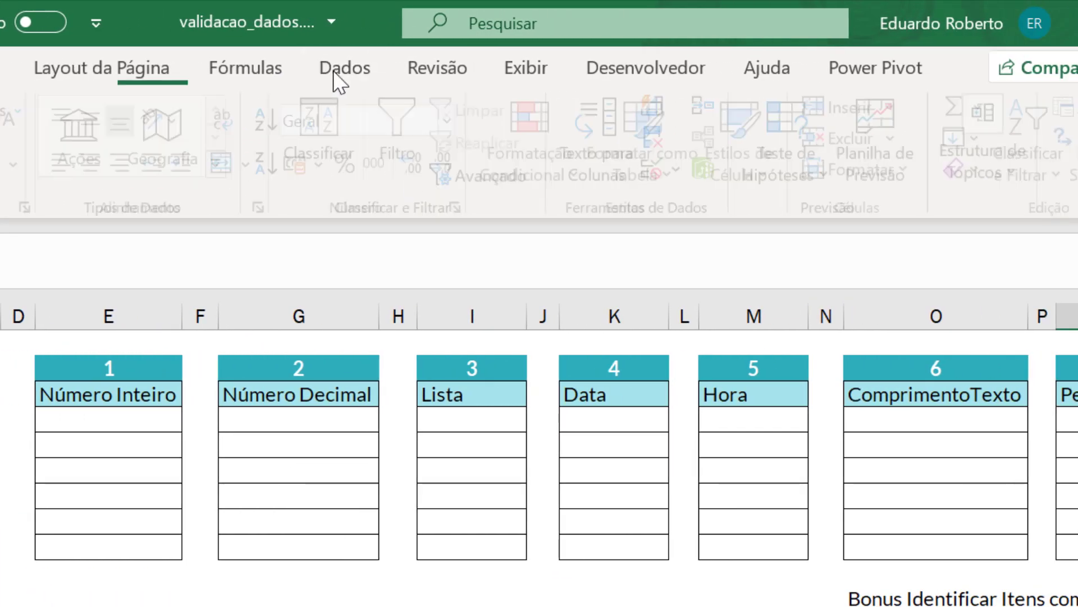
left_click(685, 168)
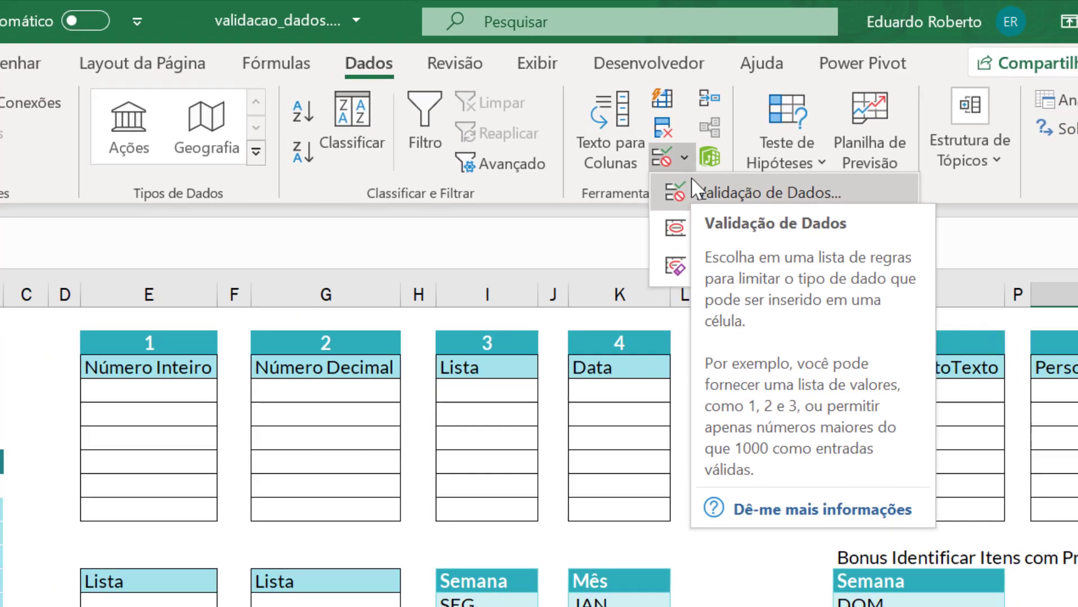
left_click(693, 198)
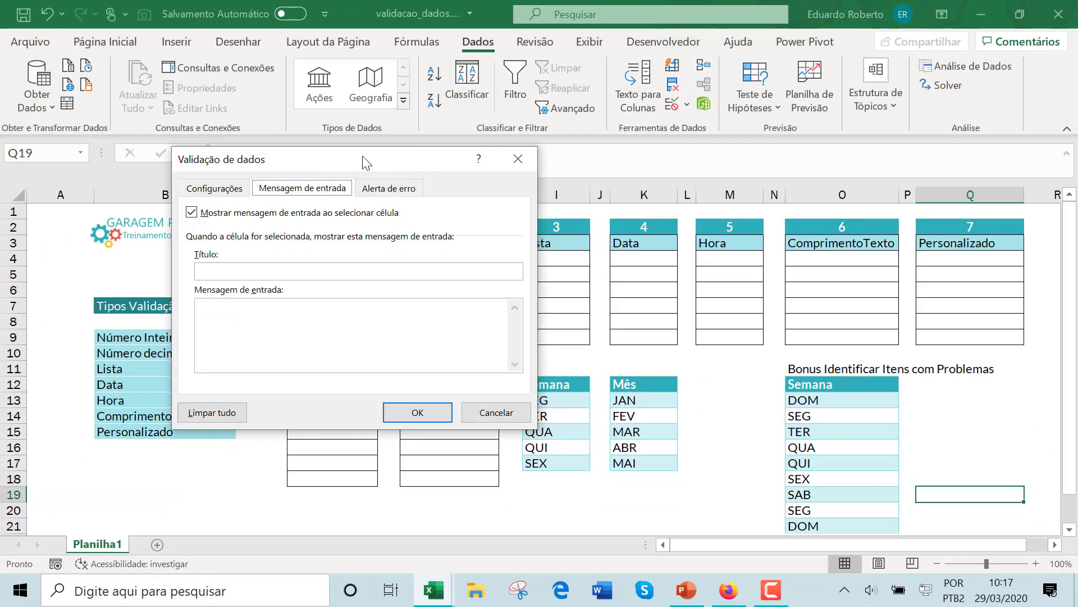
left_click_drag(366, 163, 441, 193)
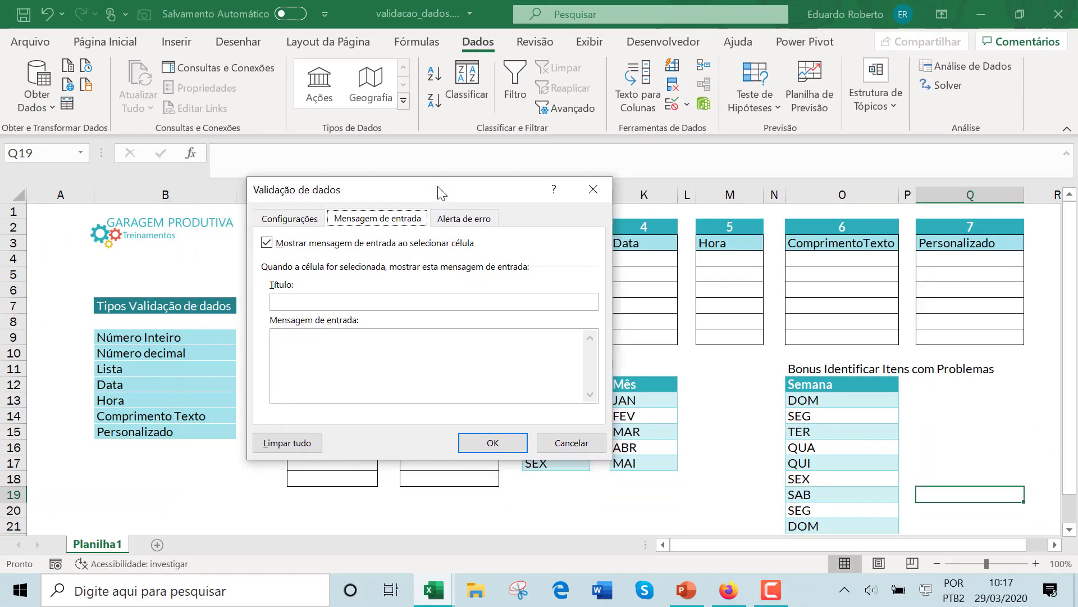
left_click(294, 222)
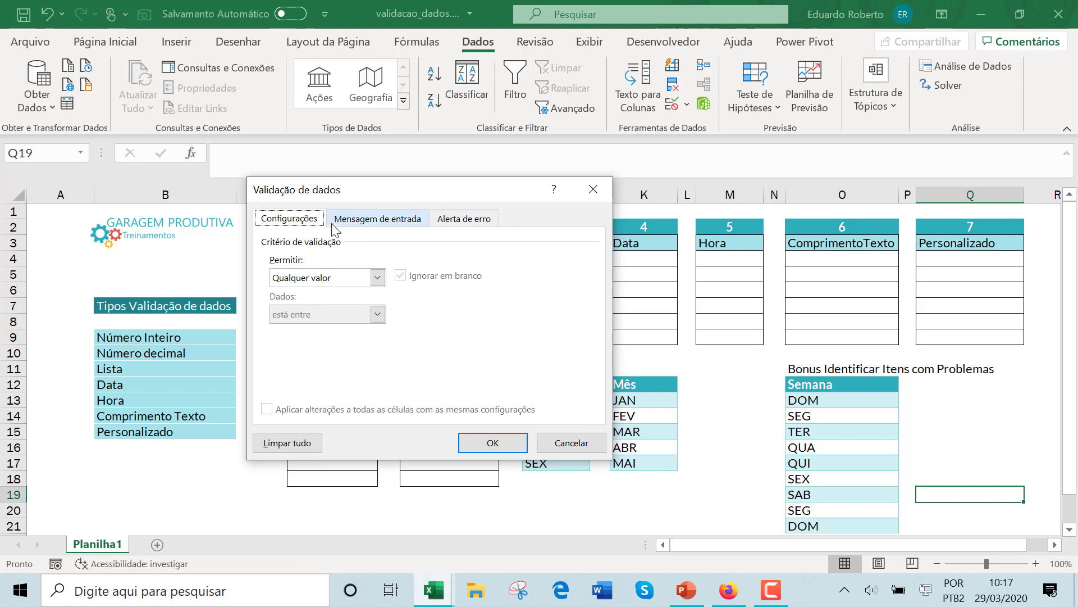
left_click(378, 278)
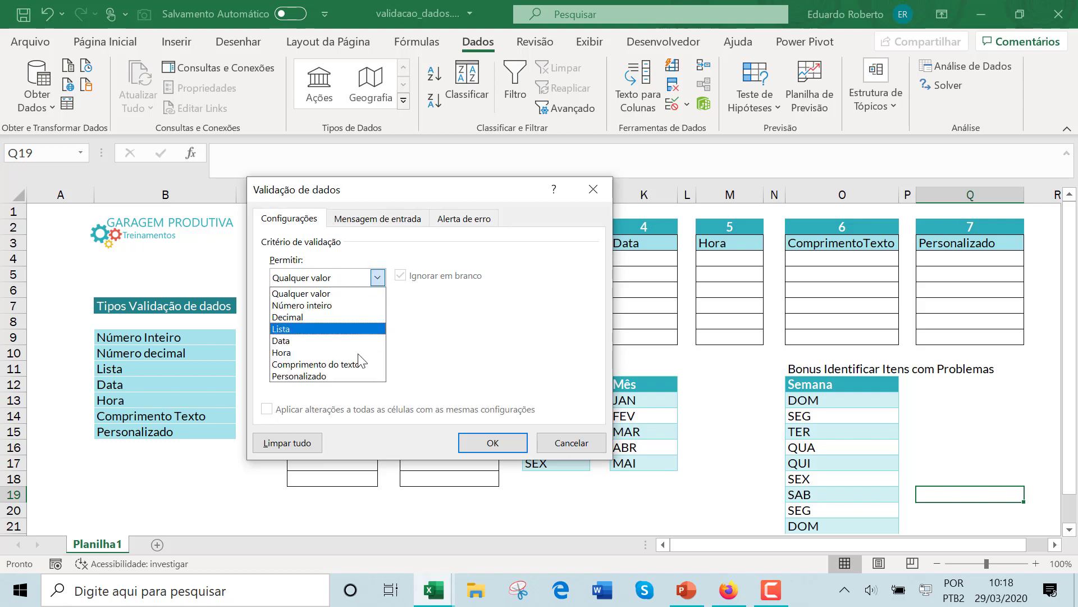
left_click(378, 278)
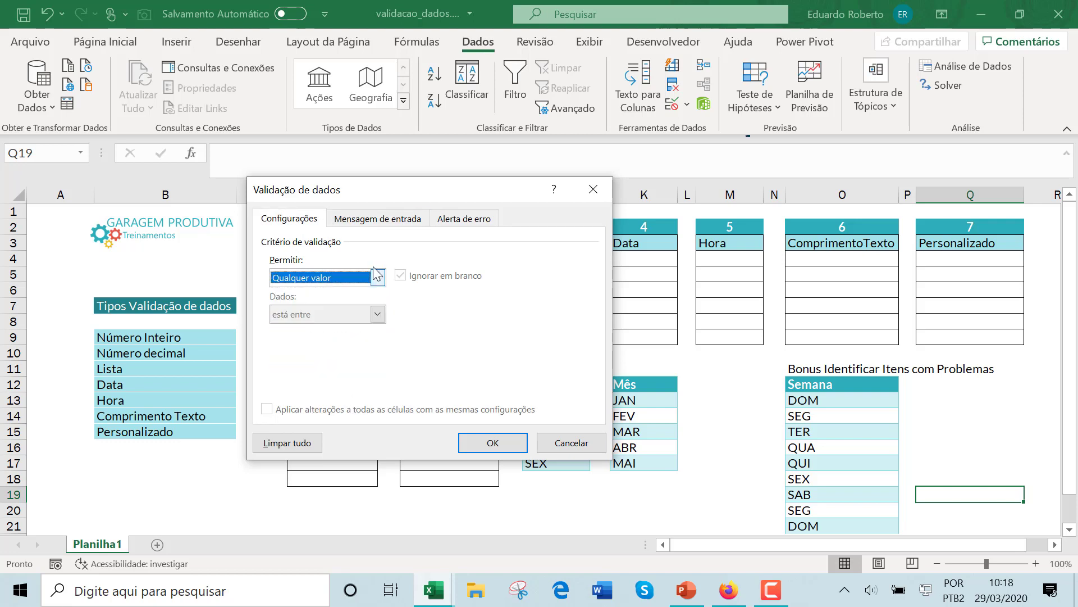
- Examine the validation's input message and error alert options, including the alert styles, and dismiss the dialog without changes
left_click(377, 222)
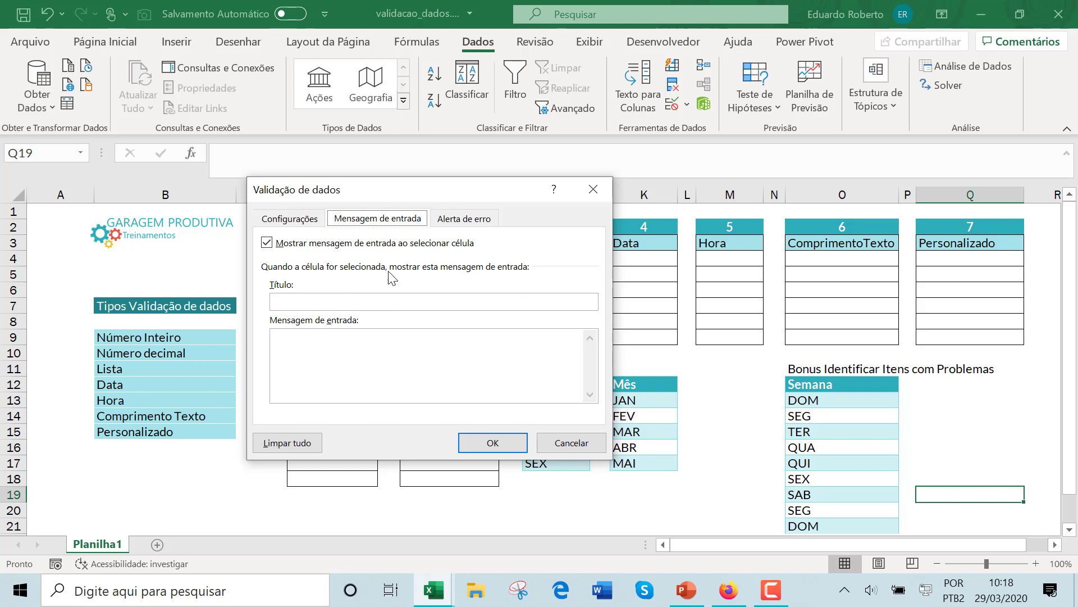
left_click(456, 219)
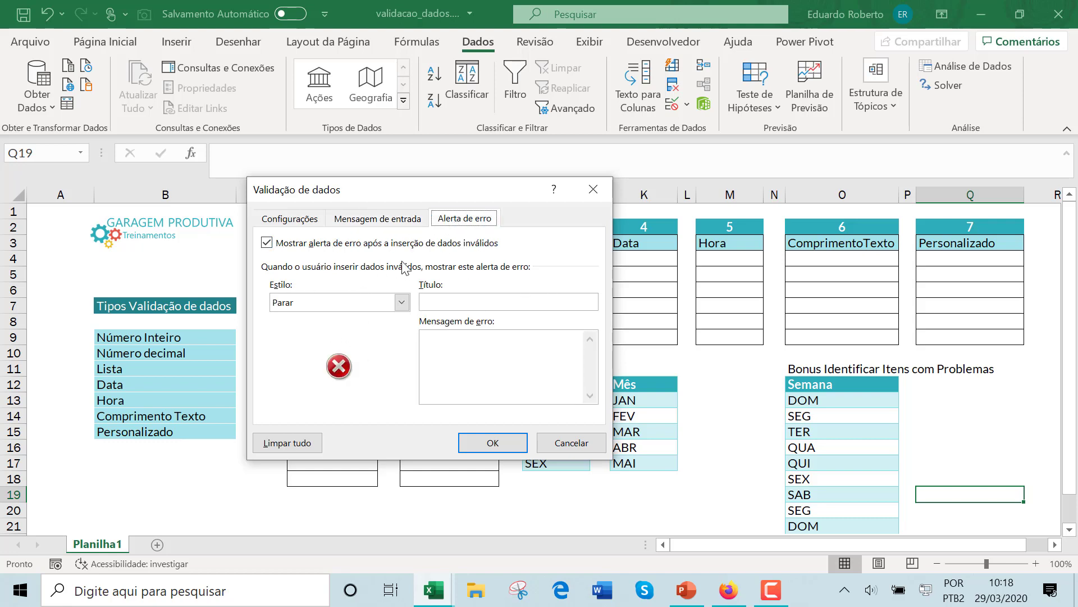
left_click(402, 304)
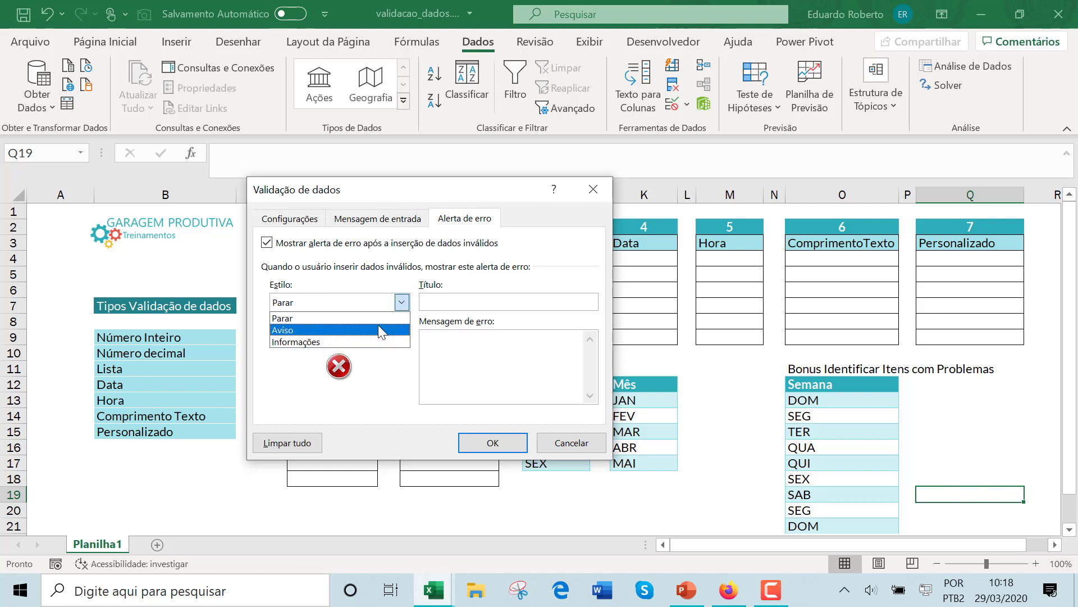
left_click(402, 303)
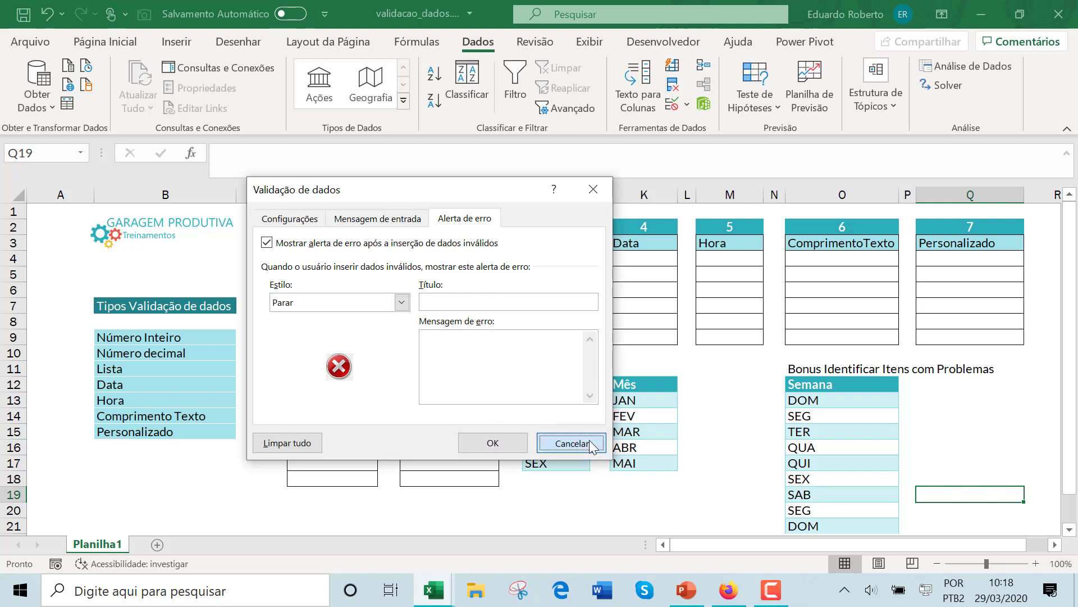
left_click(569, 443)
- Go through the listed validation types in B9:B15, from Número Inteiro to Personalizado
left_click(168, 465)
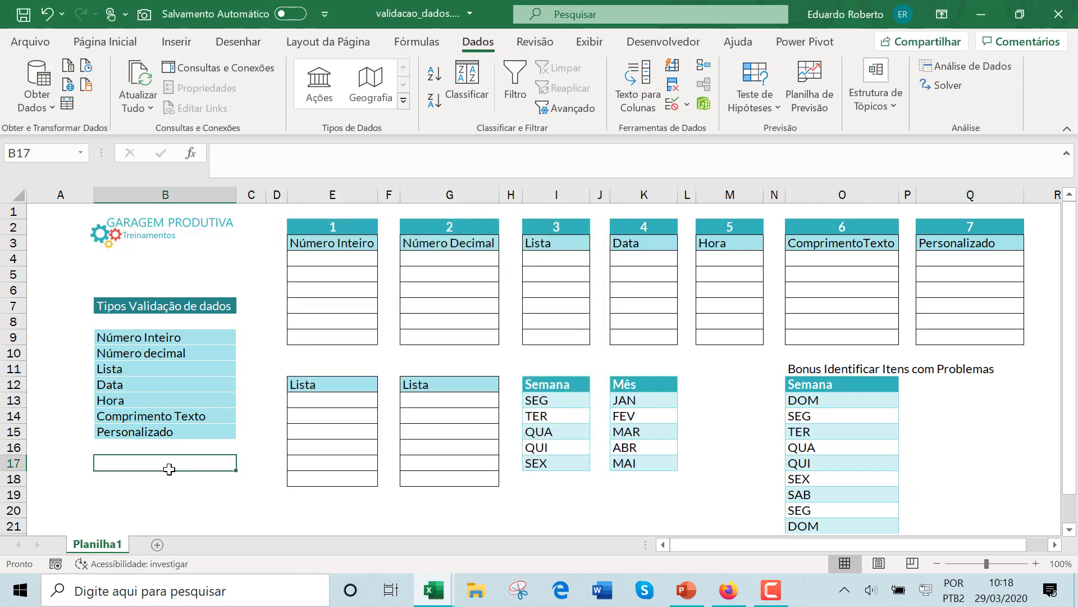
left_click(158, 337)
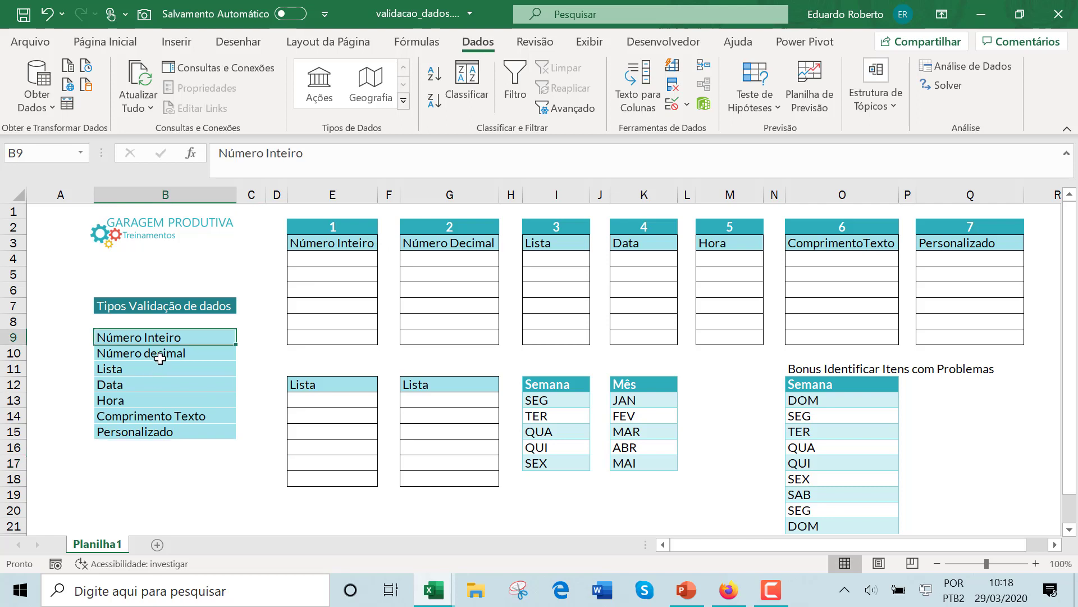
left_click(159, 354)
left_click(129, 370)
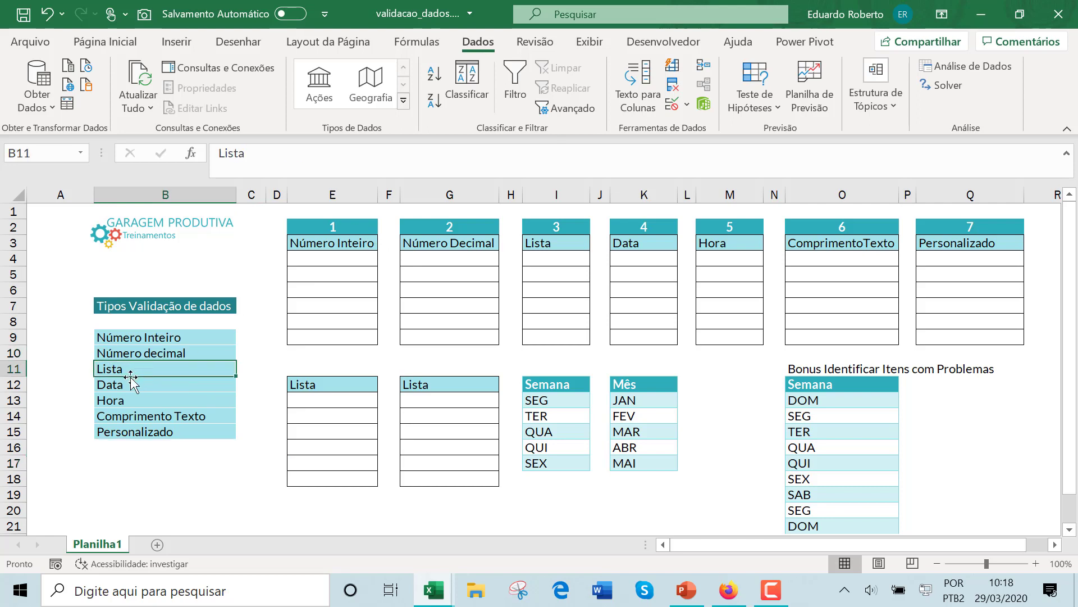
left_click(133, 388)
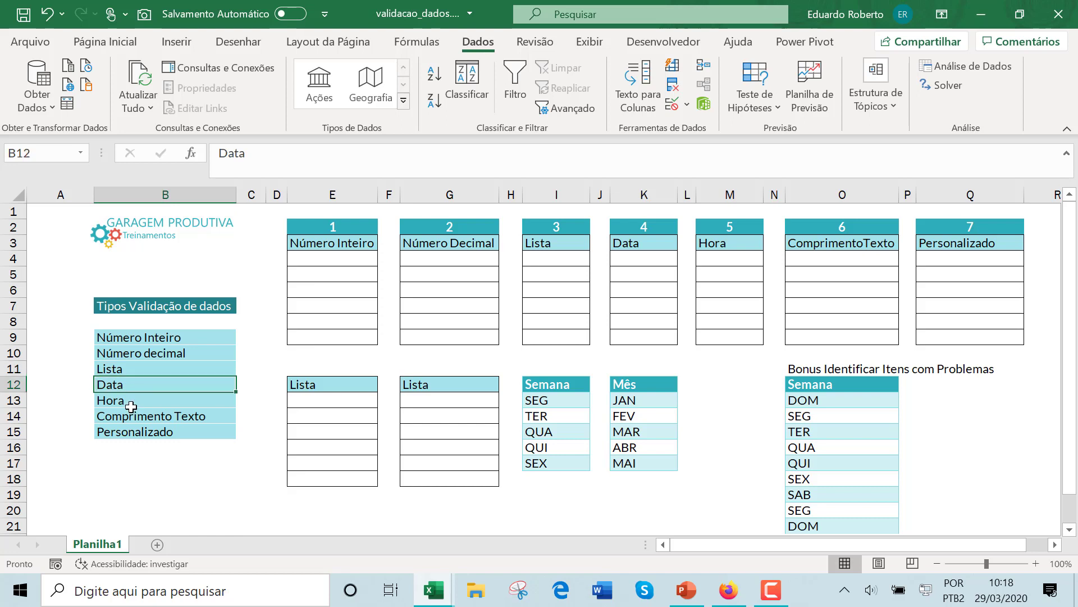
left_click(134, 402)
left_click(135, 418)
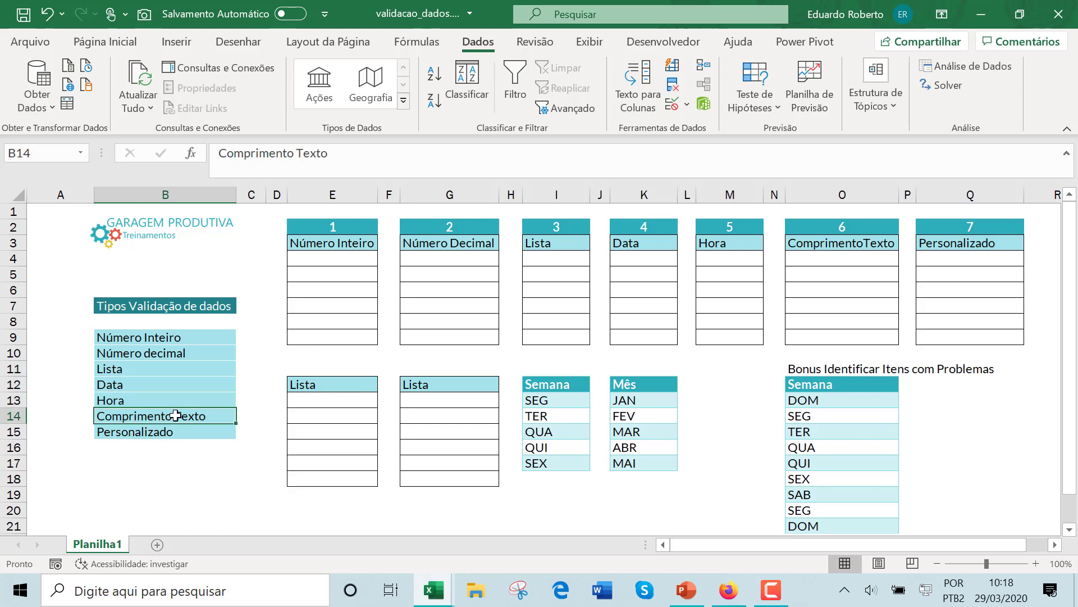
left_click(141, 432)
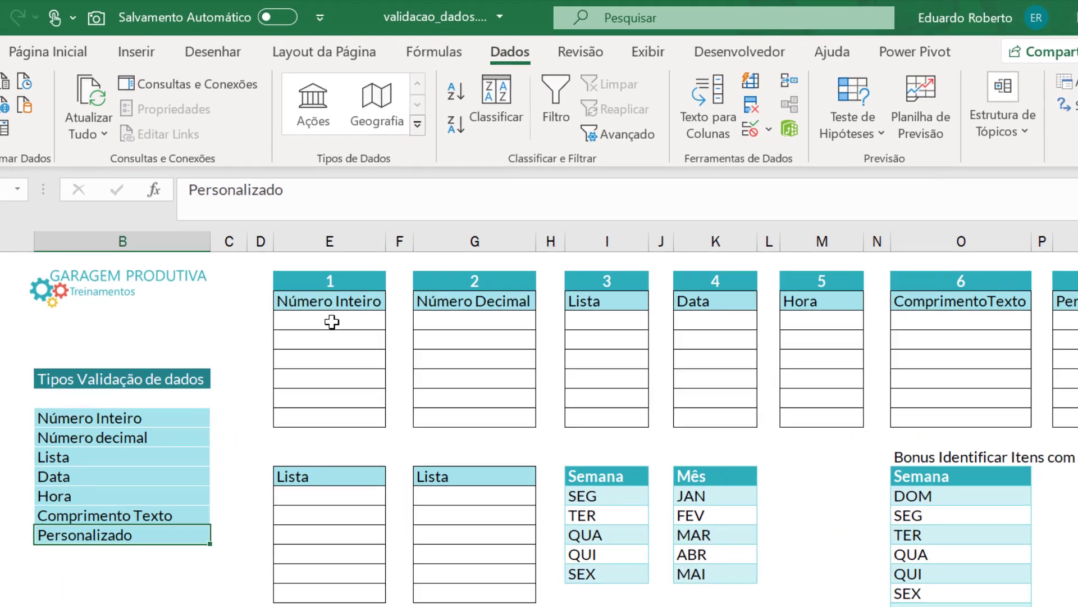
- Look over the empty cells E4:E9 and read the usage note on the Número Inteiro header
left_click_drag(334, 254, 328, 336)
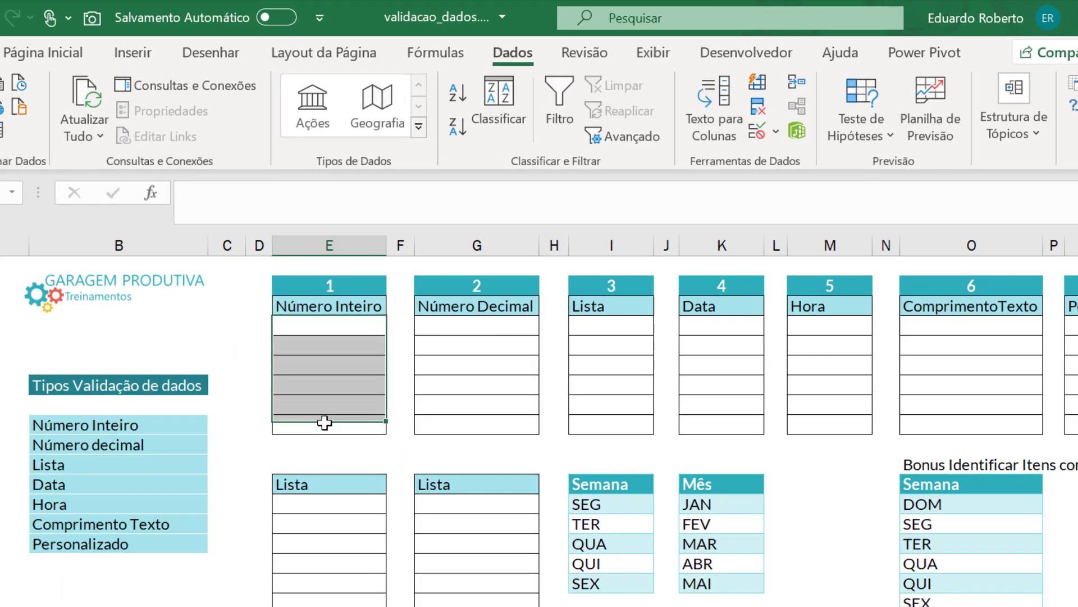
mouse_move(325, 422)
left_mouse_down()
mouse_move(332, 320)
mouse_move(330, 422)
left_mouse_up()
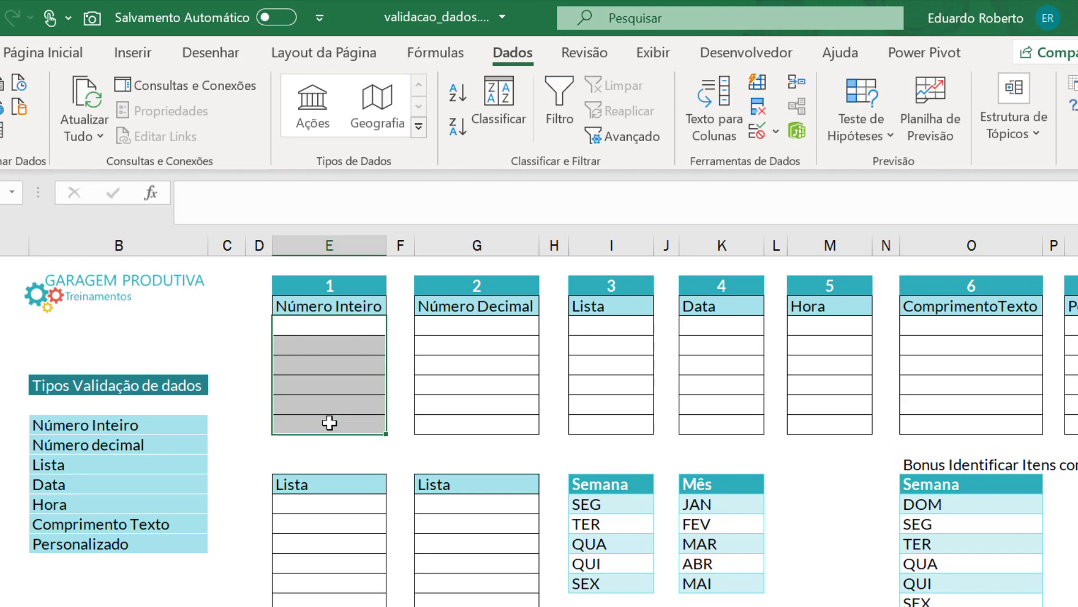
left_click(349, 304)
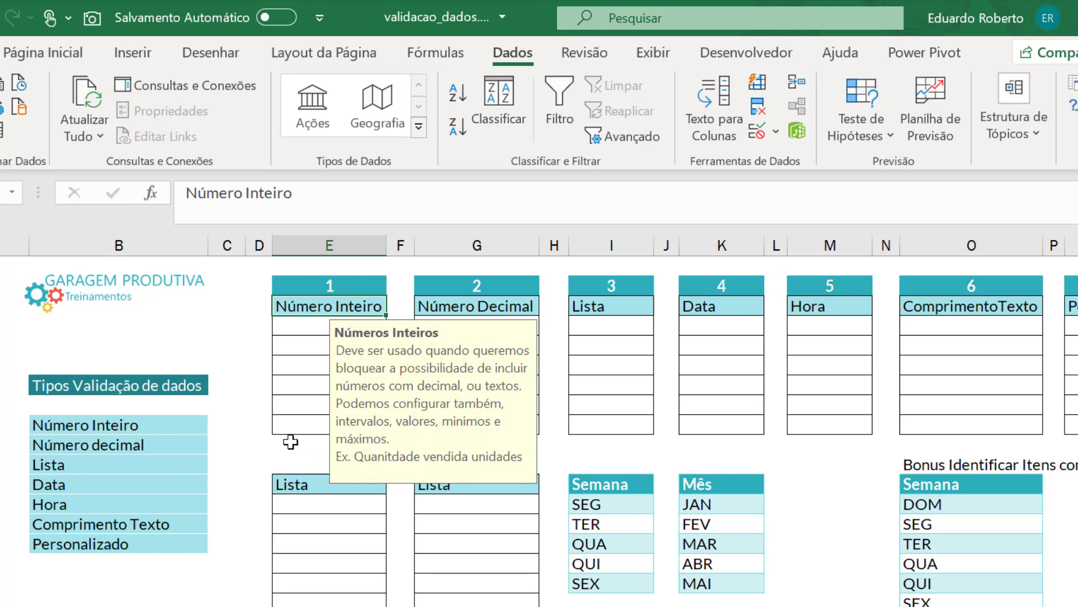
- Apply data validation to E4:E9 under Número Inteiro, allowing only whole numbers (Número inteiro) greater than 0
left_click_drag(320, 327, 318, 423)
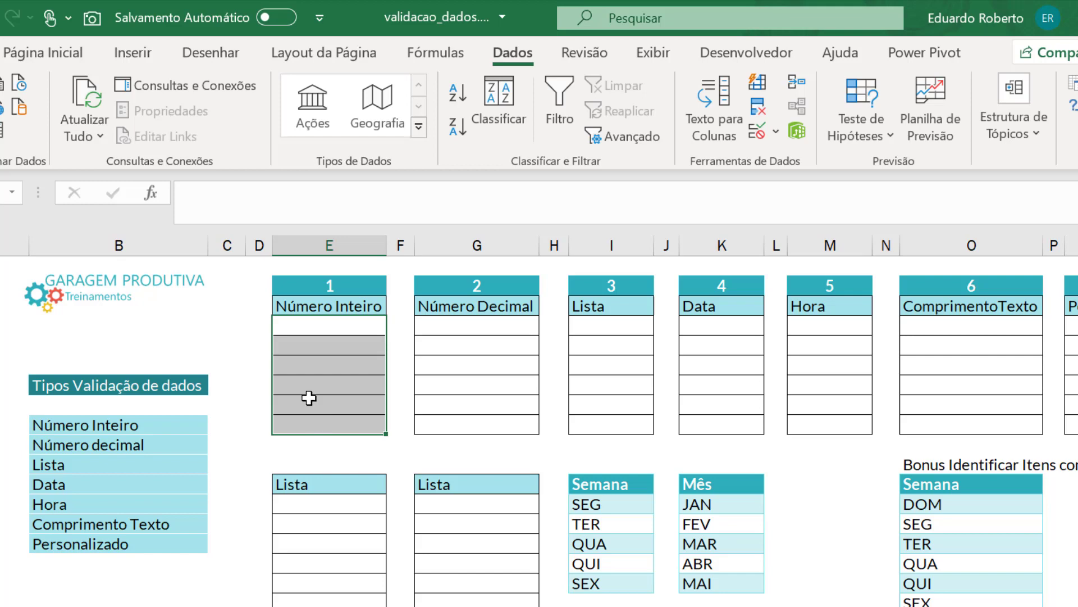
left_click_drag(351, 329, 343, 421)
left_click(776, 134)
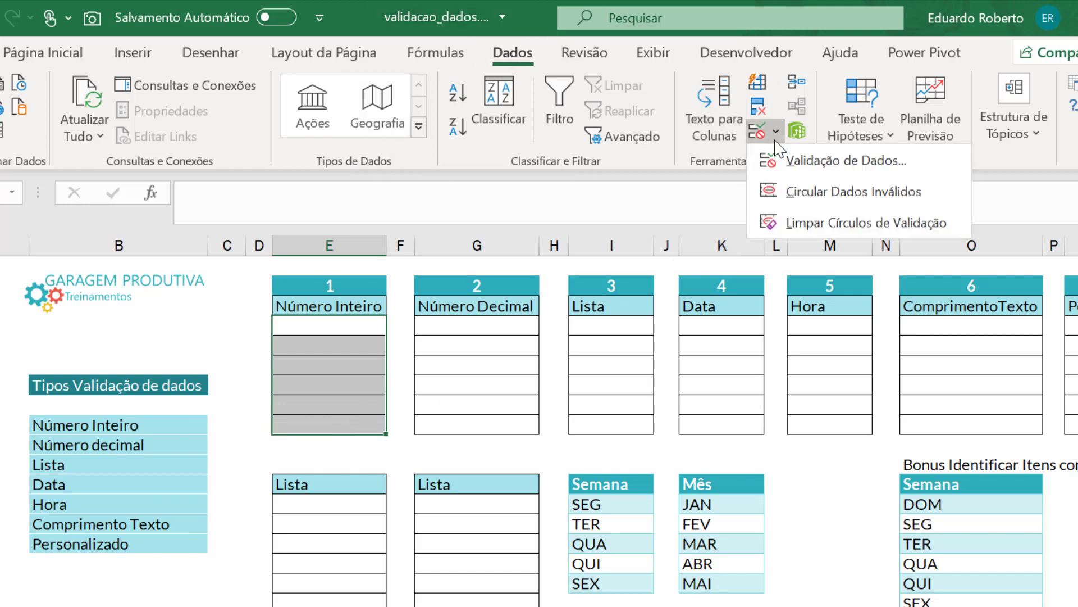
left_click(789, 161)
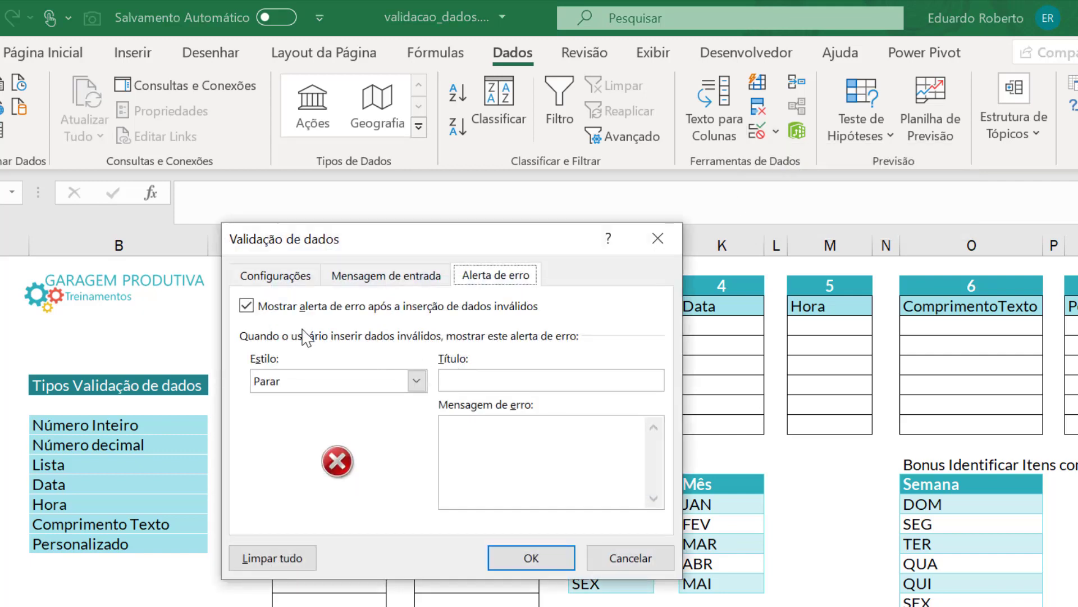
left_click(276, 275)
left_click(385, 348)
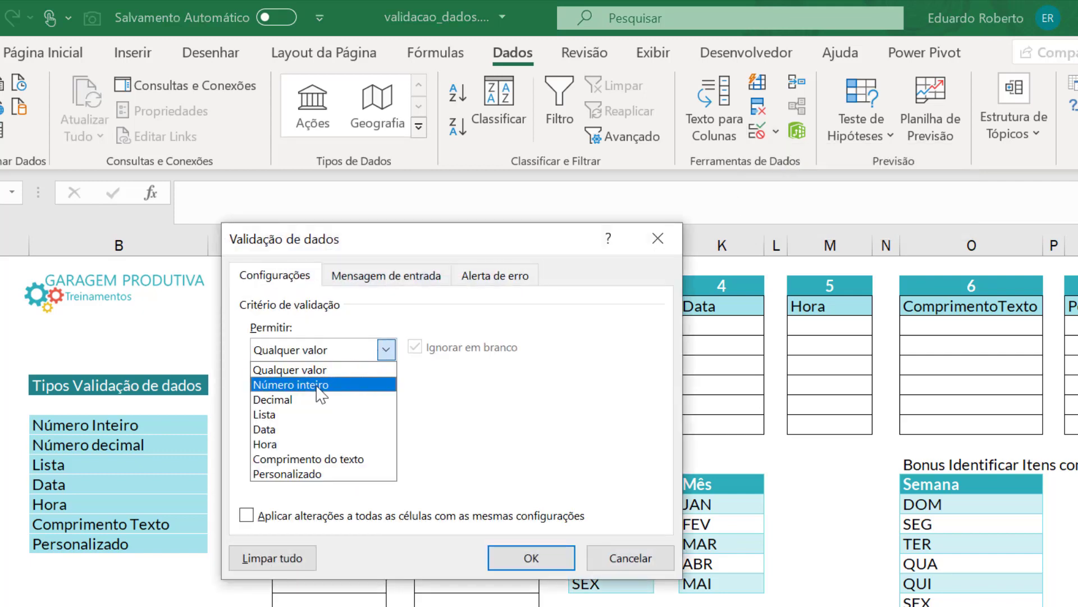
left_click(315, 380)
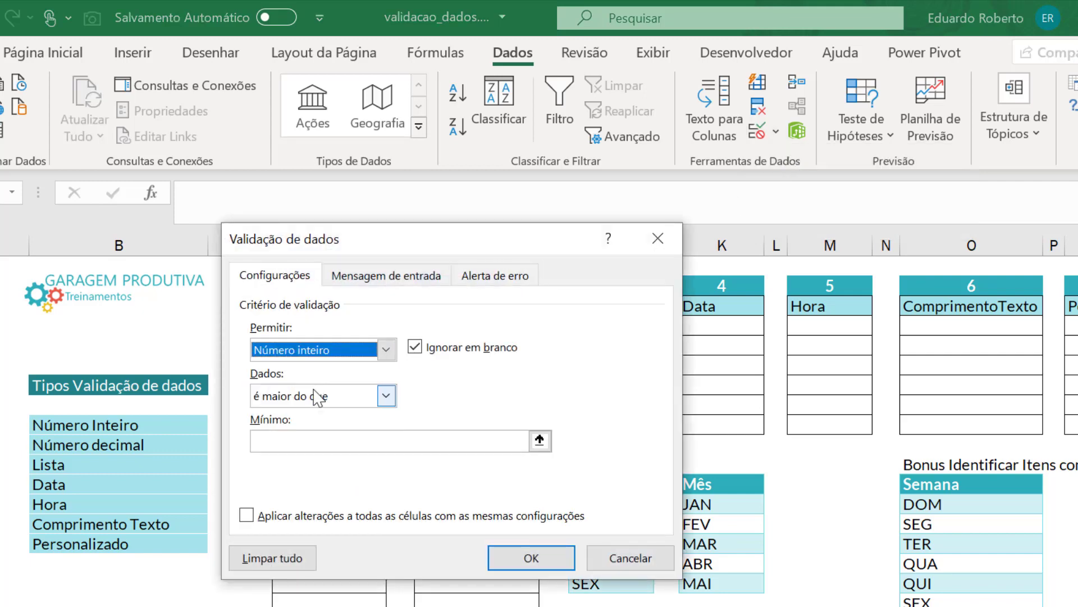
left_click(387, 396)
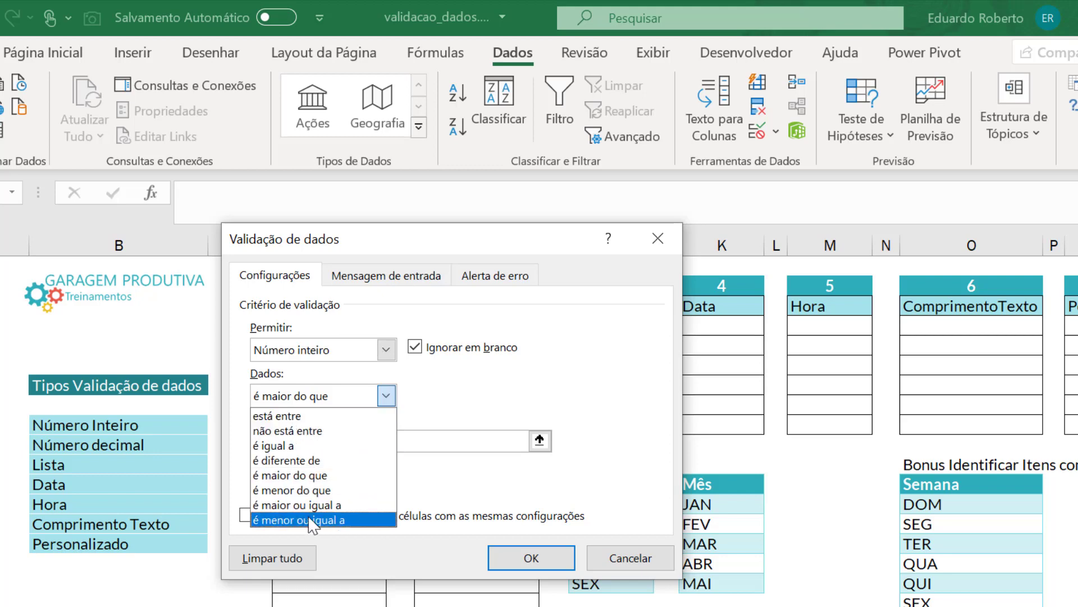
left_click(353, 476)
left_click(290, 441)
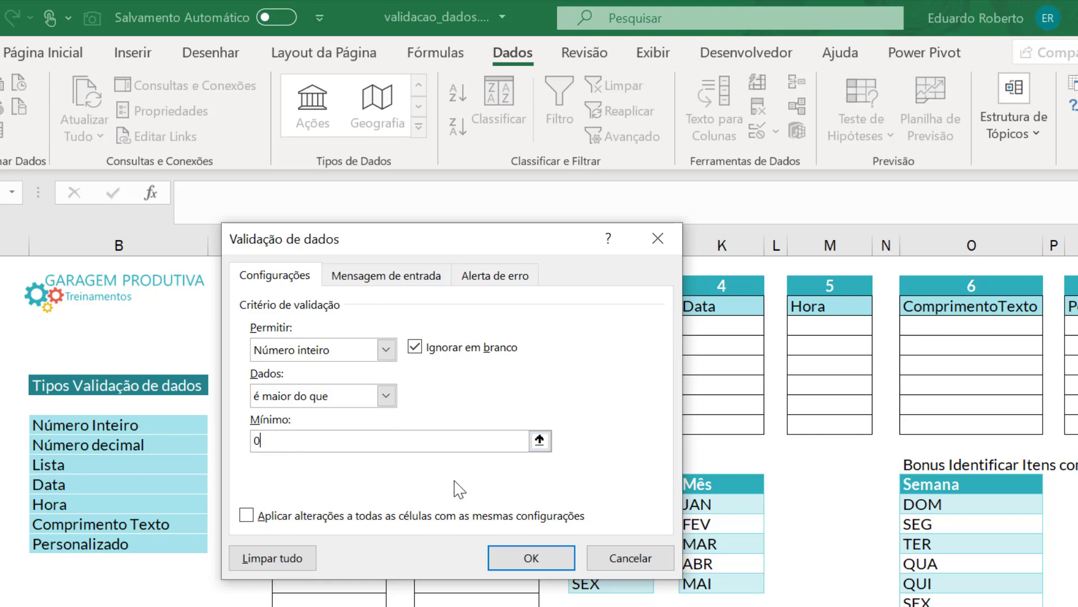
left_click(495, 556)
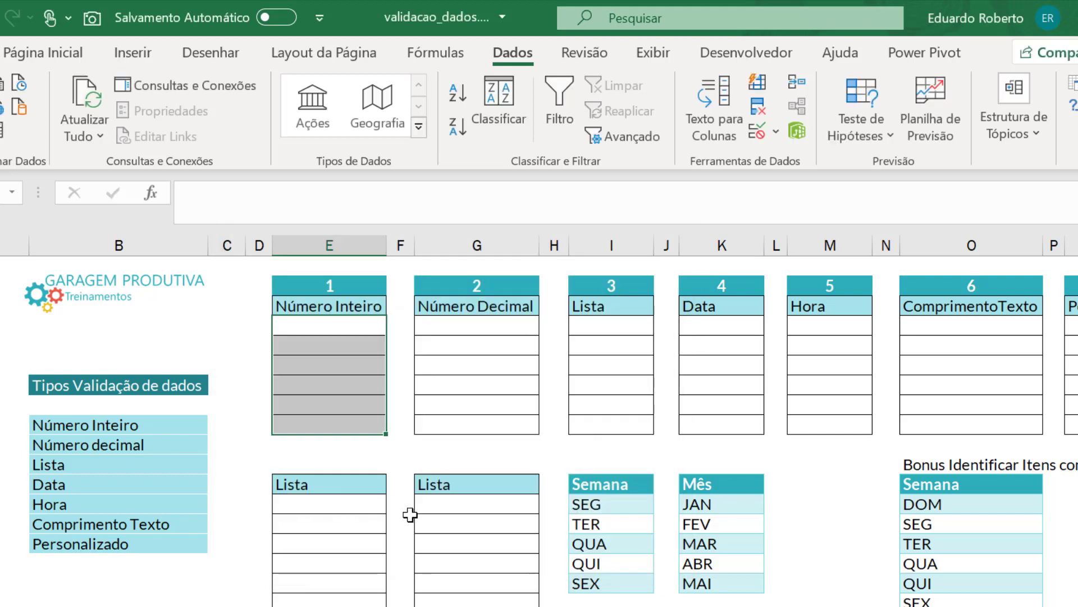
- Test the whole-number rule by trying to enter 0 and 1,2 in E4, cancelling each entry
left_click(353, 389)
left_click(324, 332)
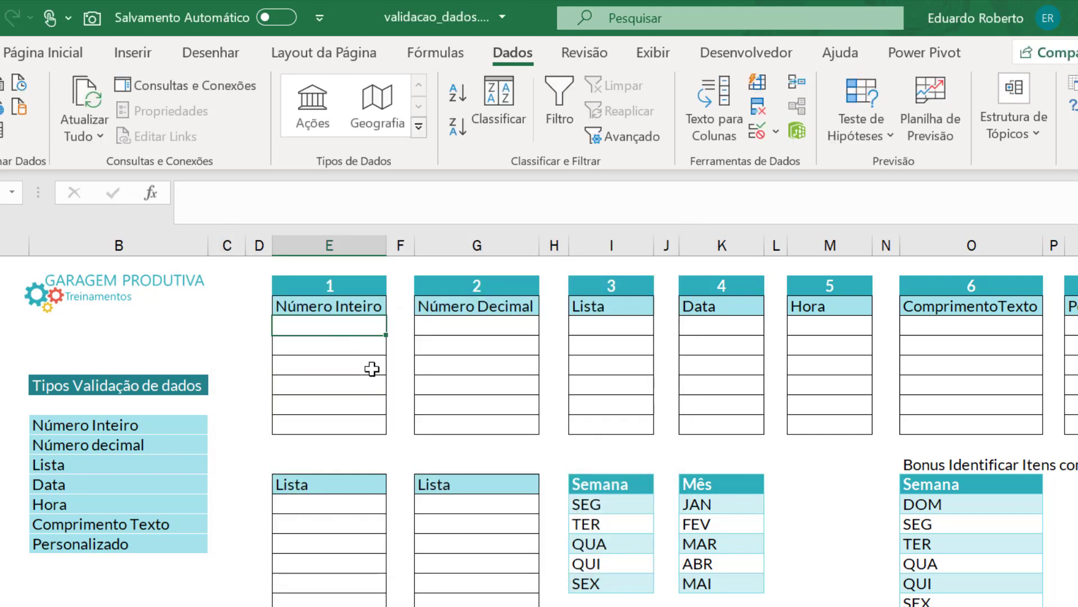
type("0")
key("Return")
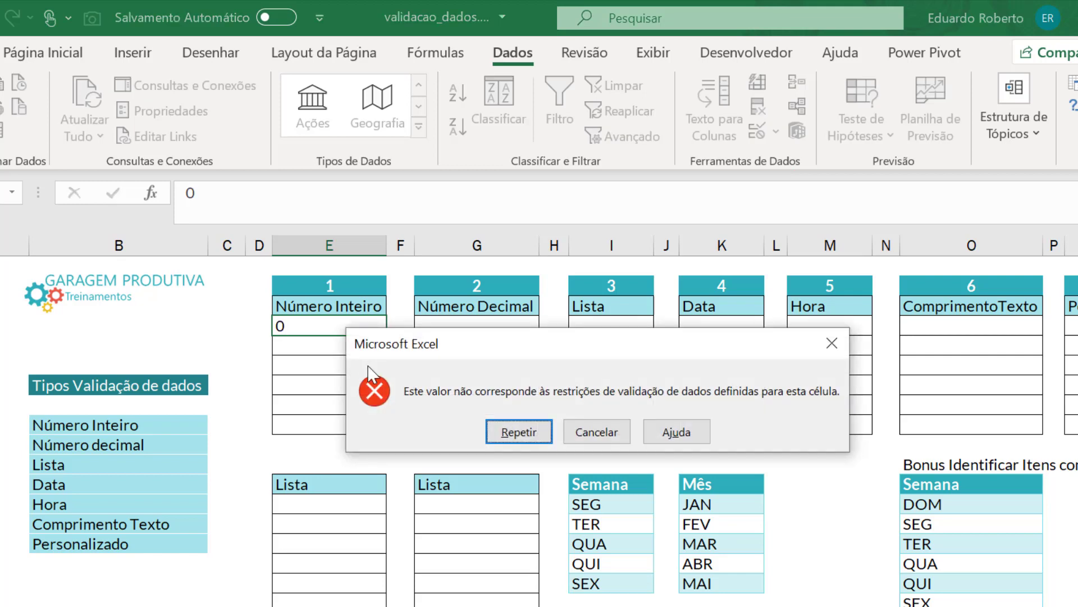
left_click(597, 434)
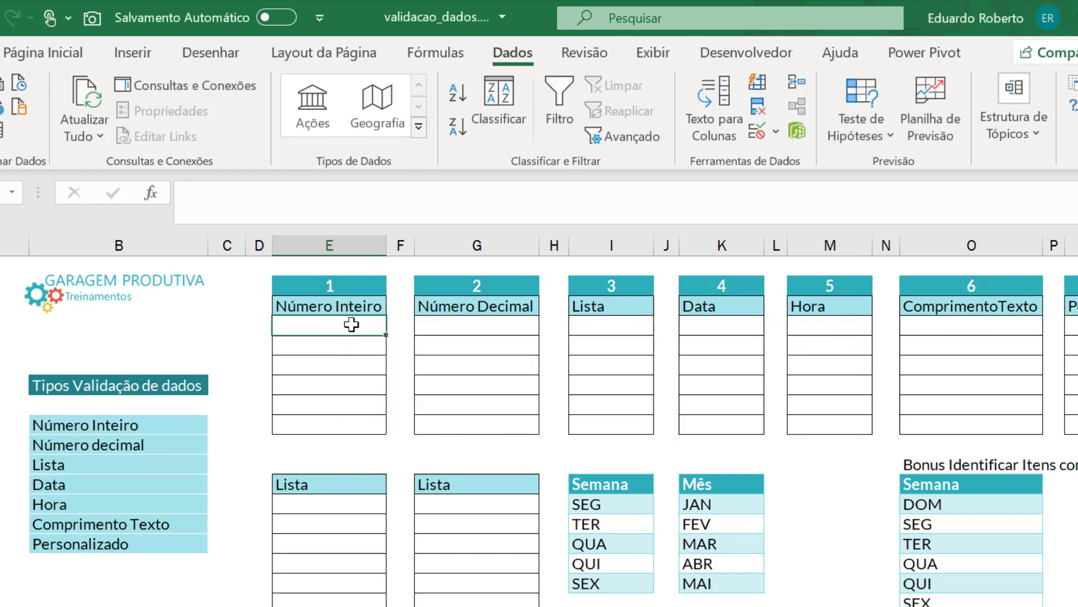
type("1,2")
key("Return")
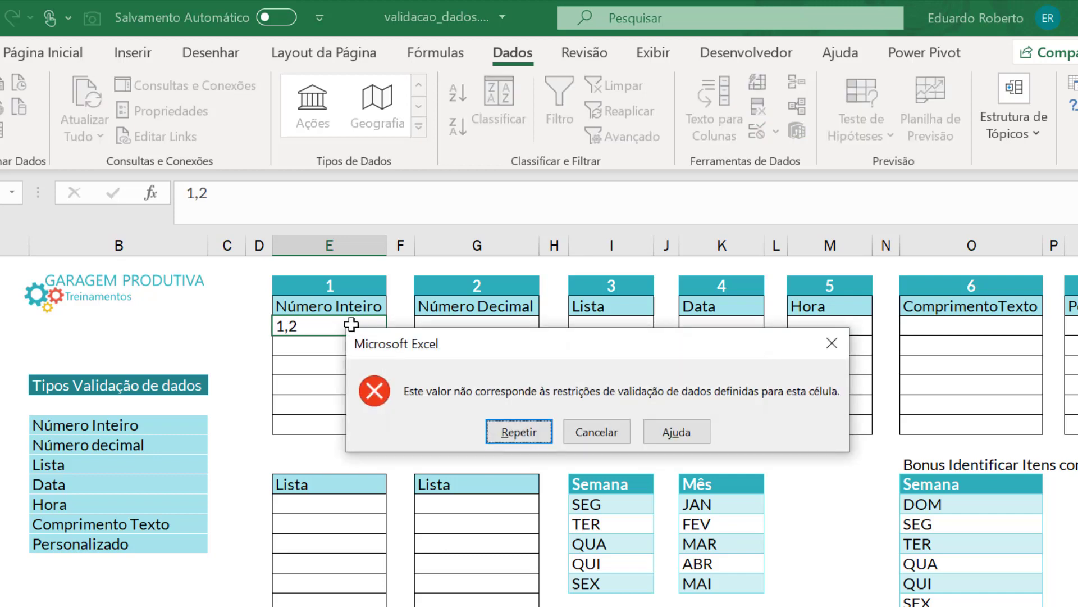
left_click(613, 439)
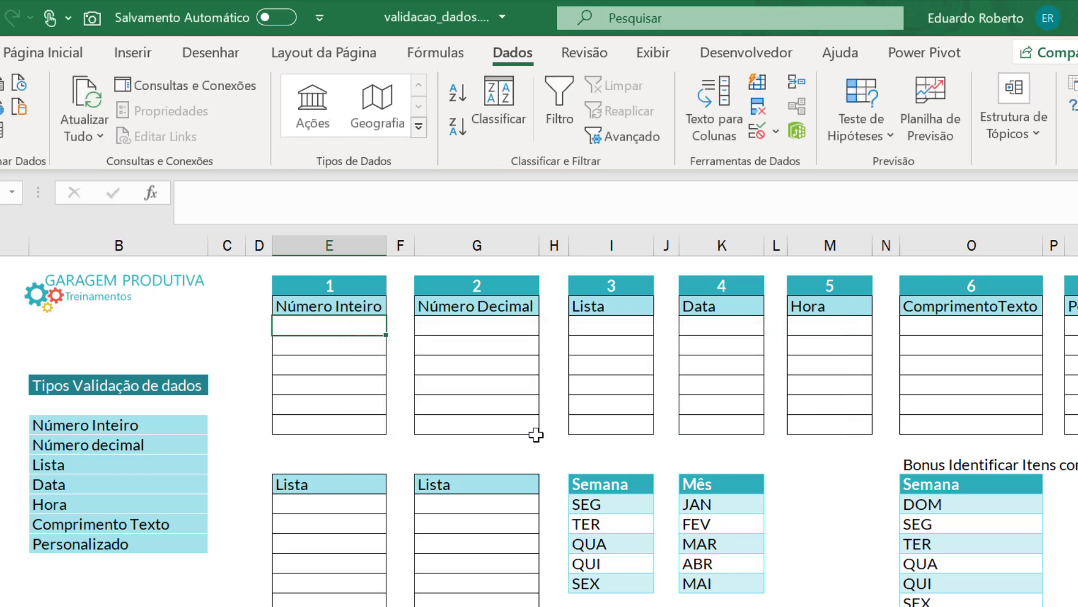
- Enter the whole numbers 1, 2 and 2222 in E4:E6 under Número Inteiro
type("1")
key("Return")
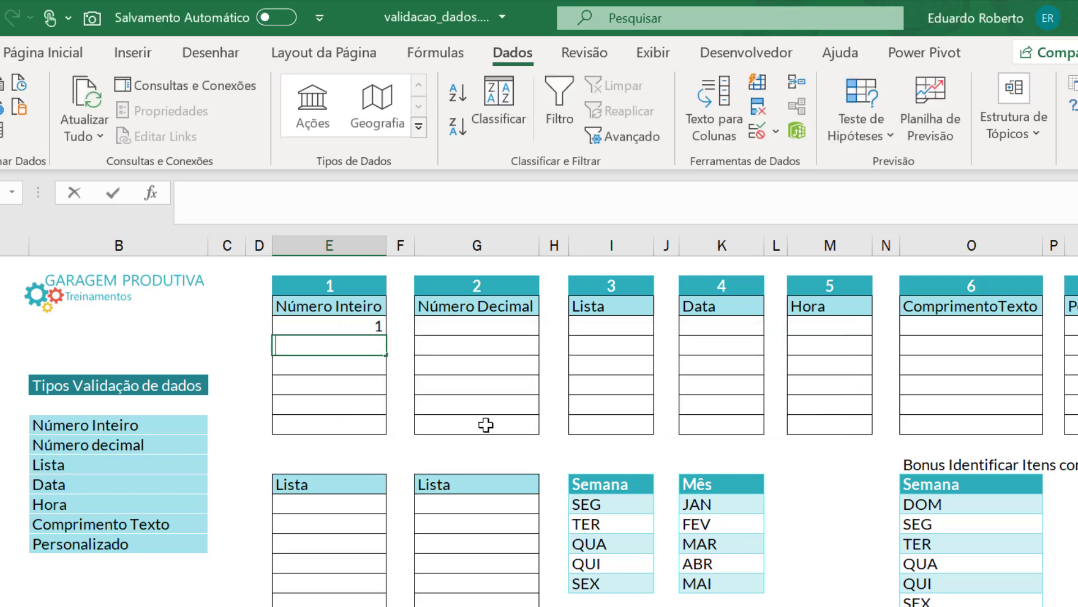
type("2")
key("Return")
type("2222")
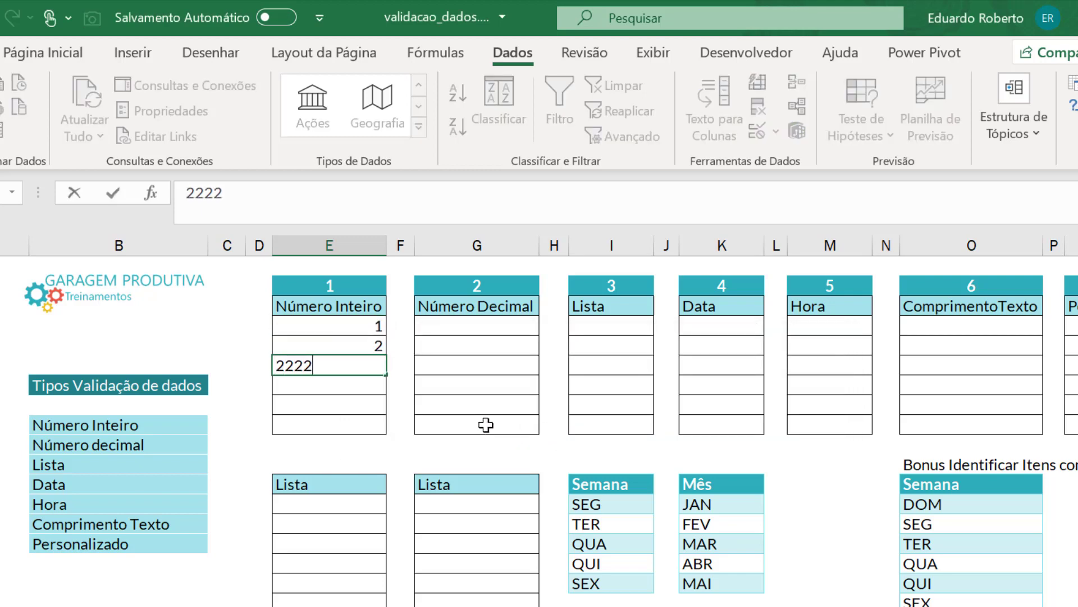
key("Return")
- Test the whole-number rule by trying to enter 1909,4 in E7, cancelling the entry
type("1")
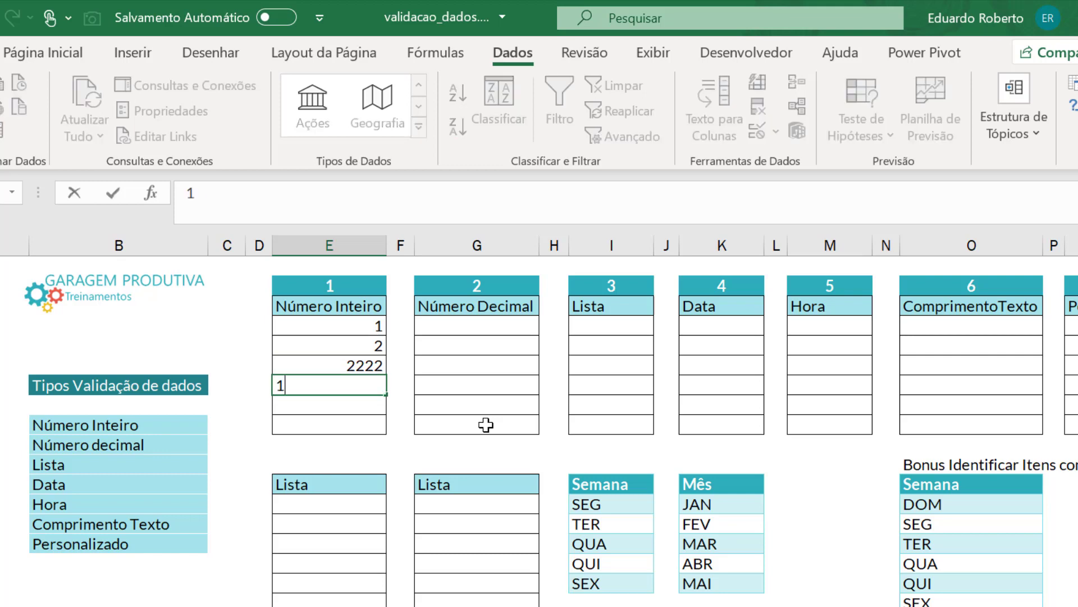
type("909,4")
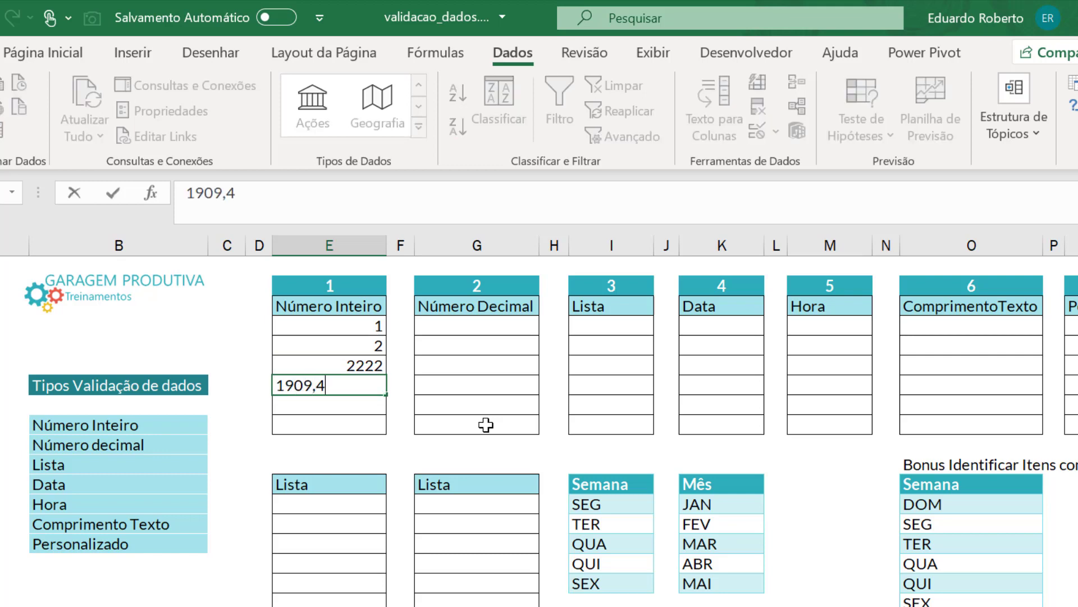
key("Return")
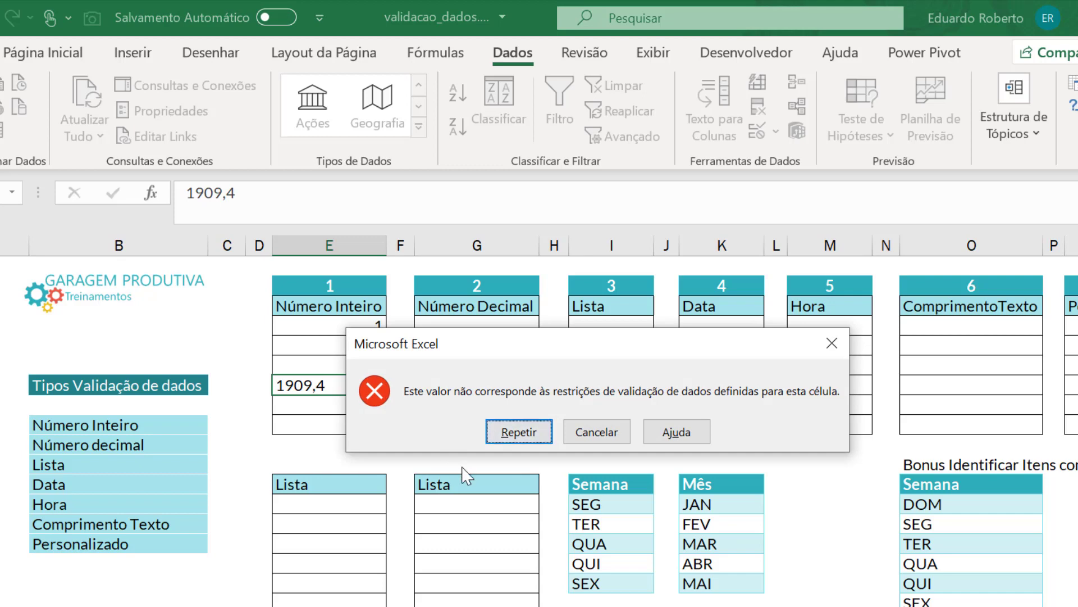
left_click(601, 432)
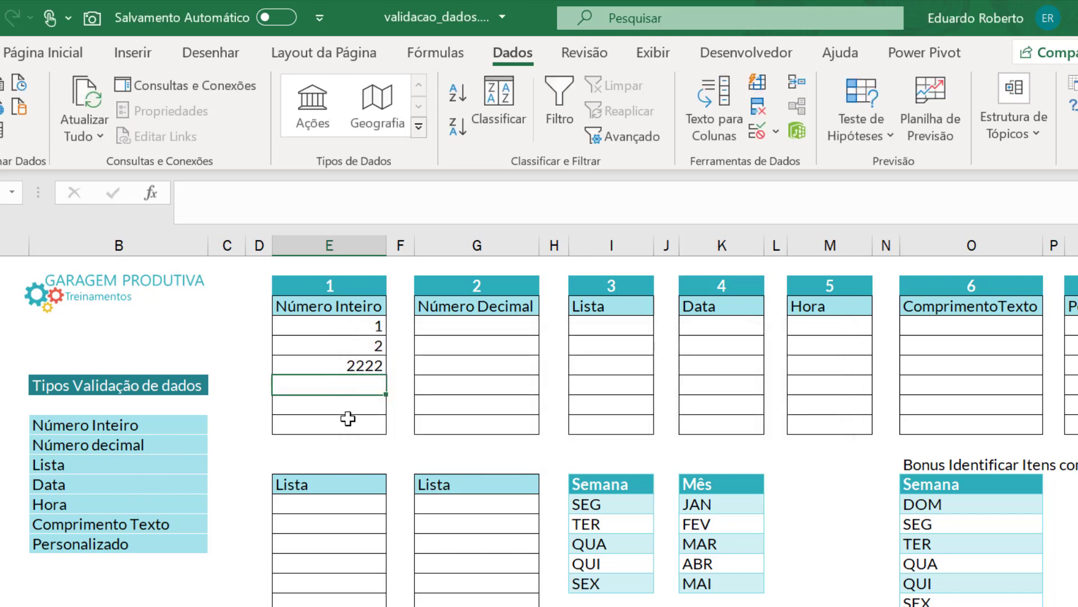
- Test the whole-number rule with text by trying Amora and 1 unidade in E7, cancelling each entry
left_click_drag(348, 328, 358, 430)
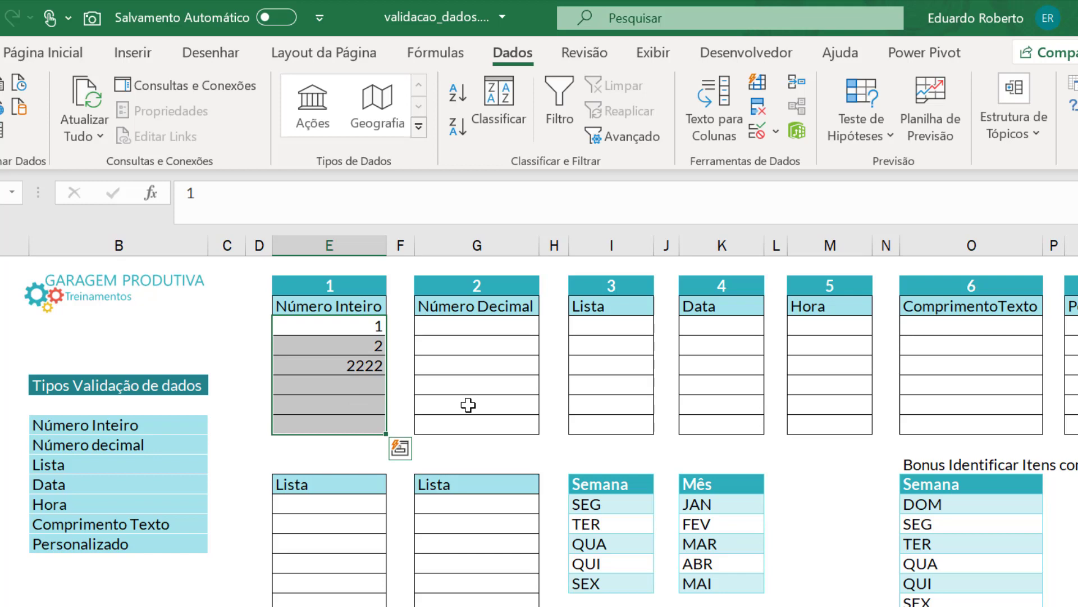
left_click(306, 390)
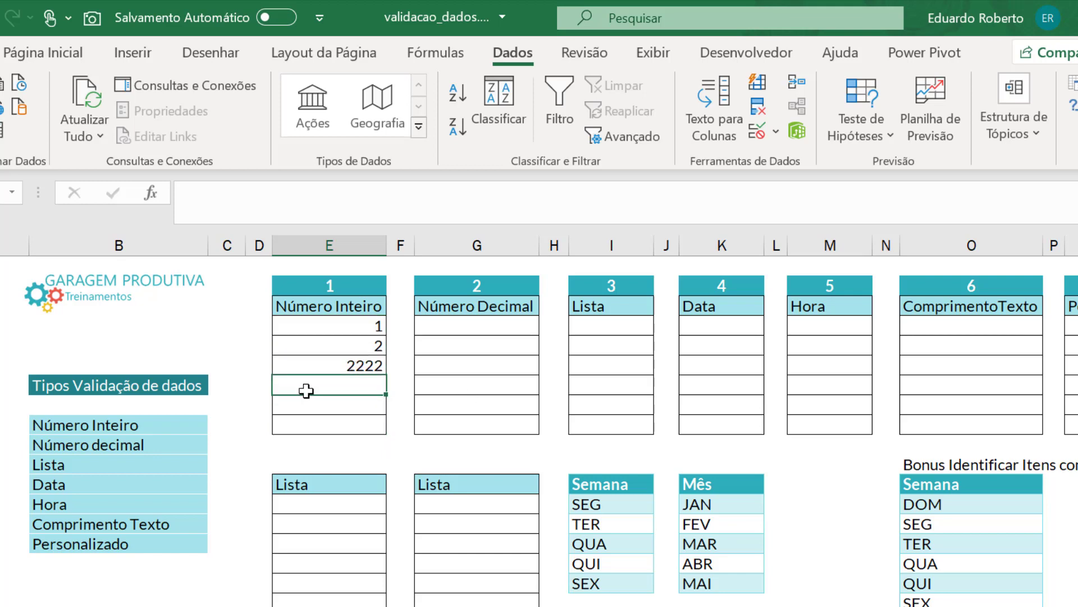
type("Amora")
key("Return")
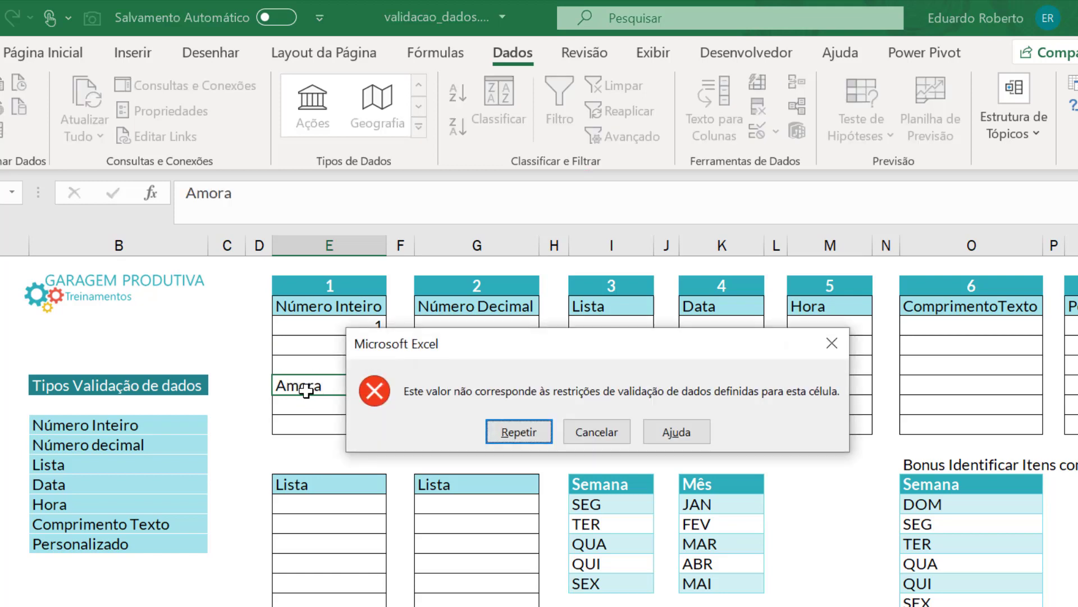
left_click(597, 432)
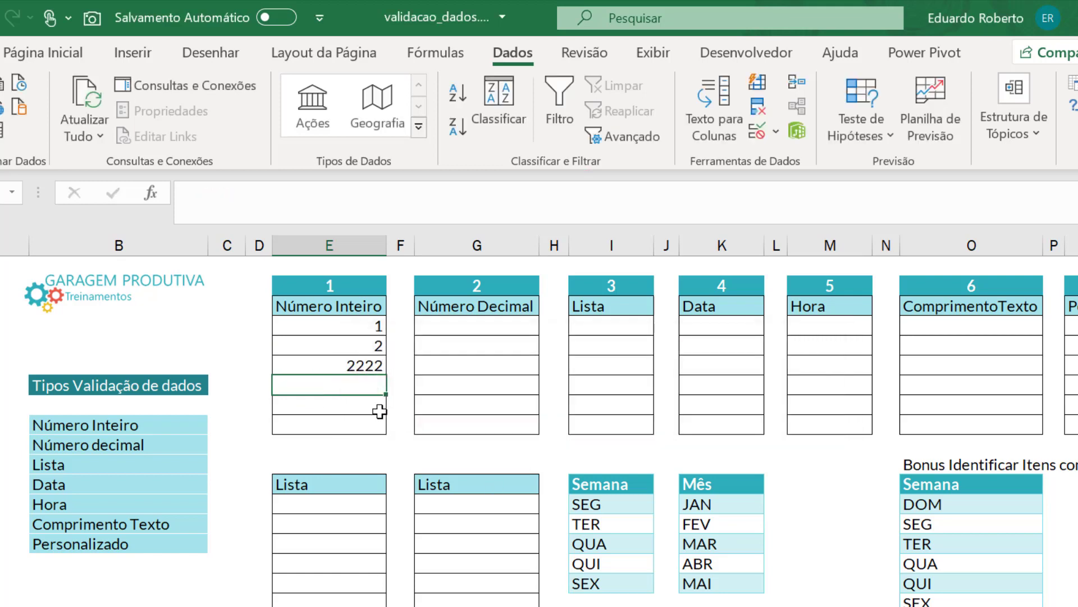
type("1 unidade")
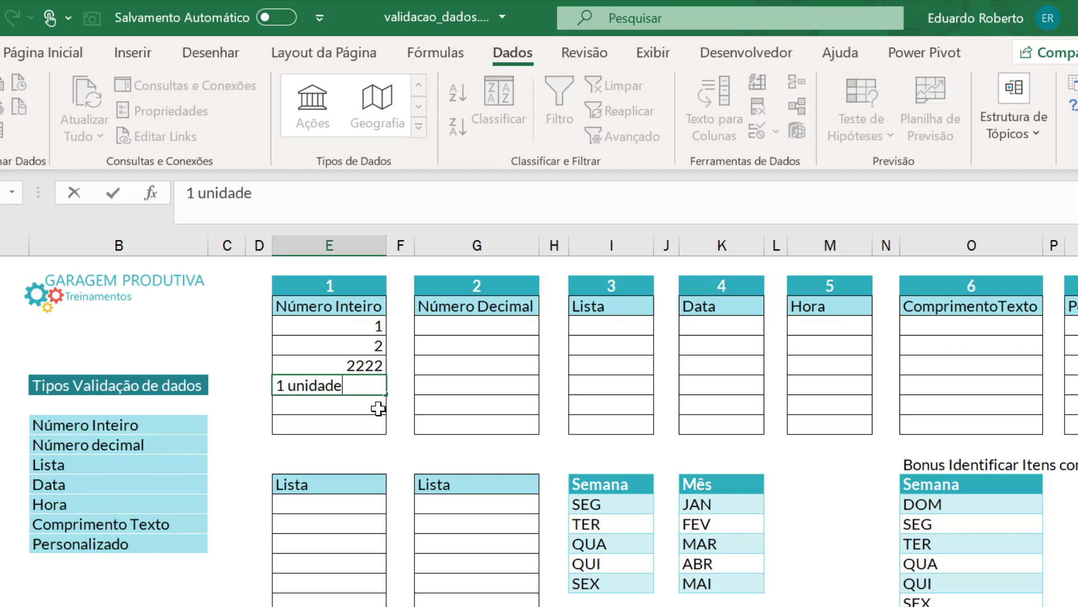
key("Return")
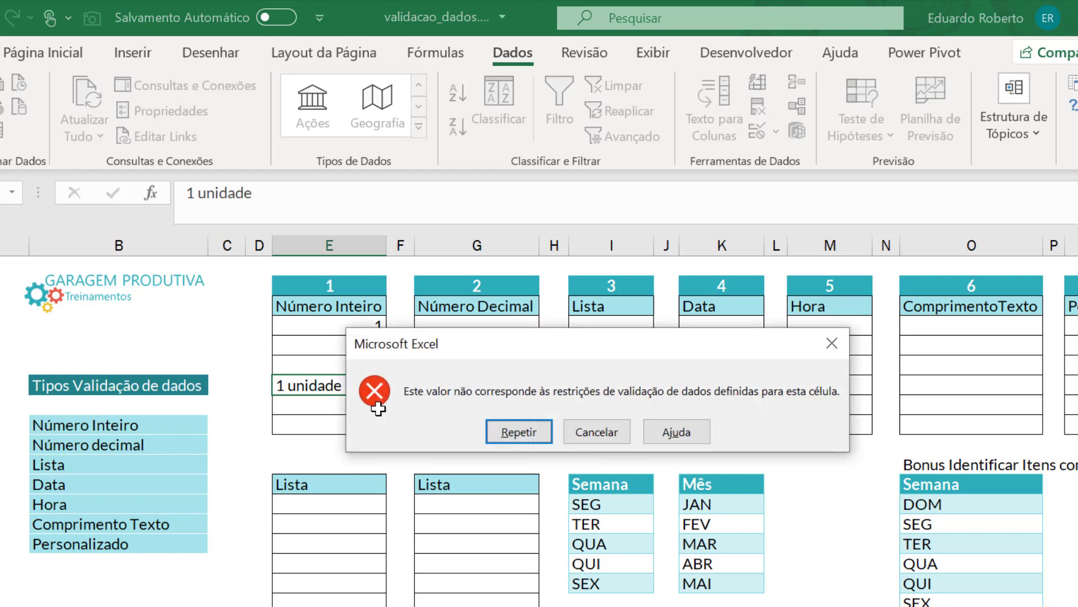
left_click(624, 432)
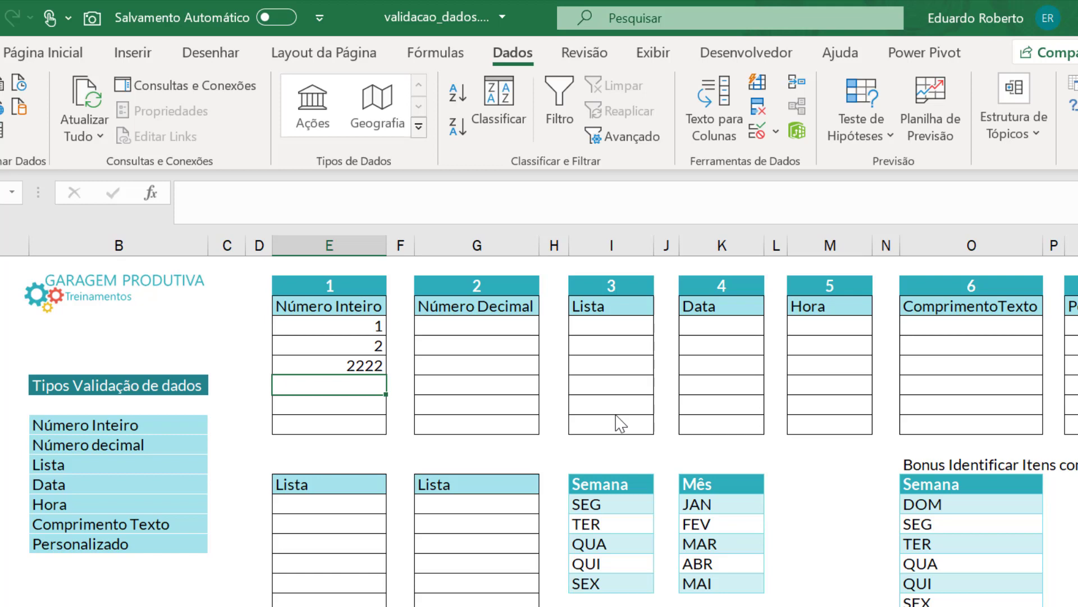
- Read the usage note on the Número Decimal header
left_click(493, 345)
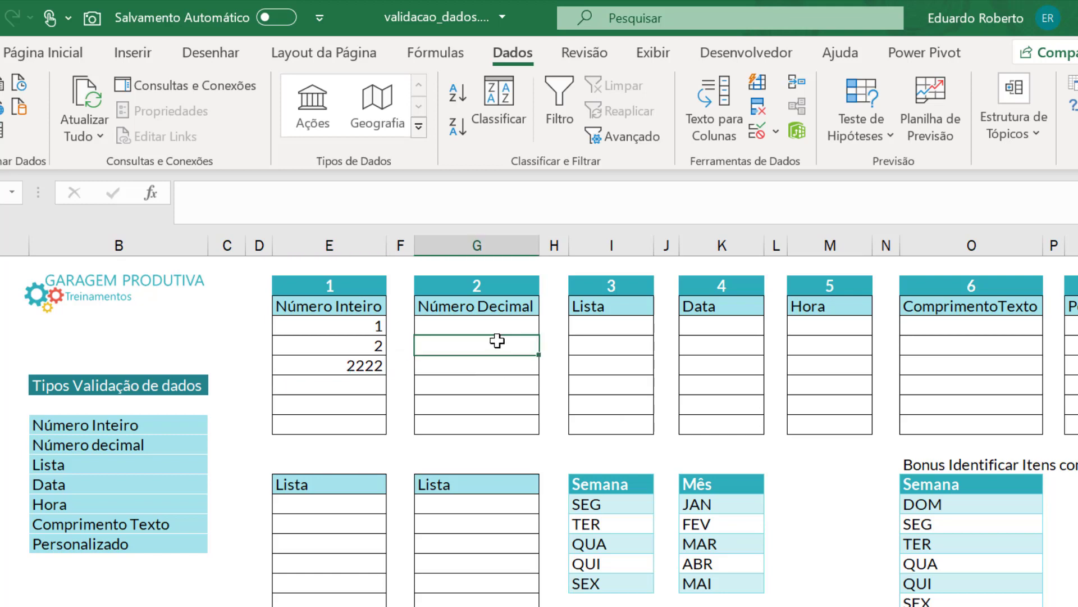
left_click(497, 306)
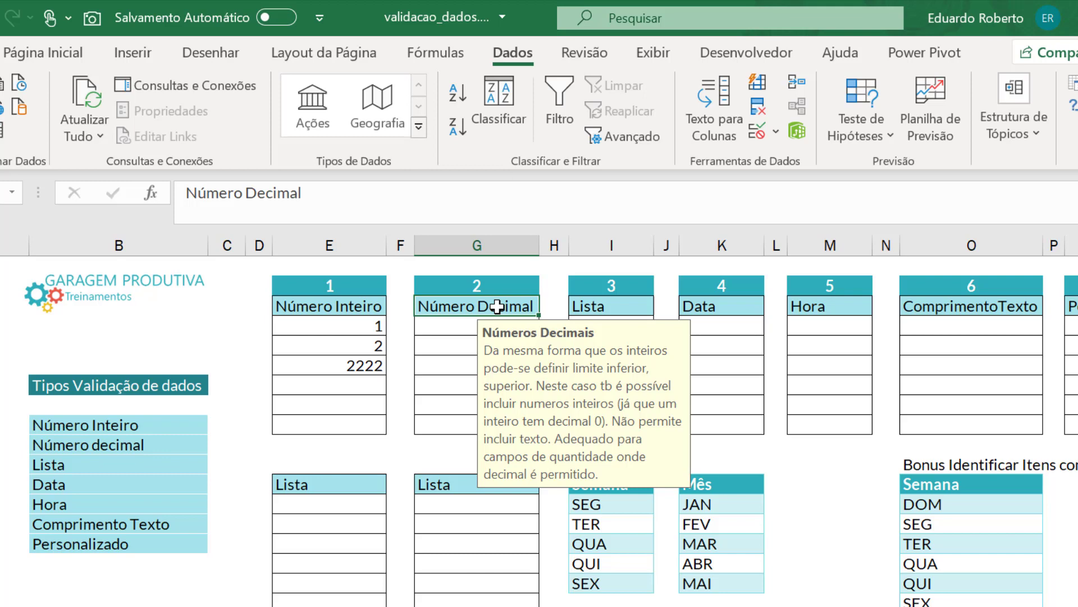
left_click(429, 362)
left_click_drag(448, 328, 451, 428)
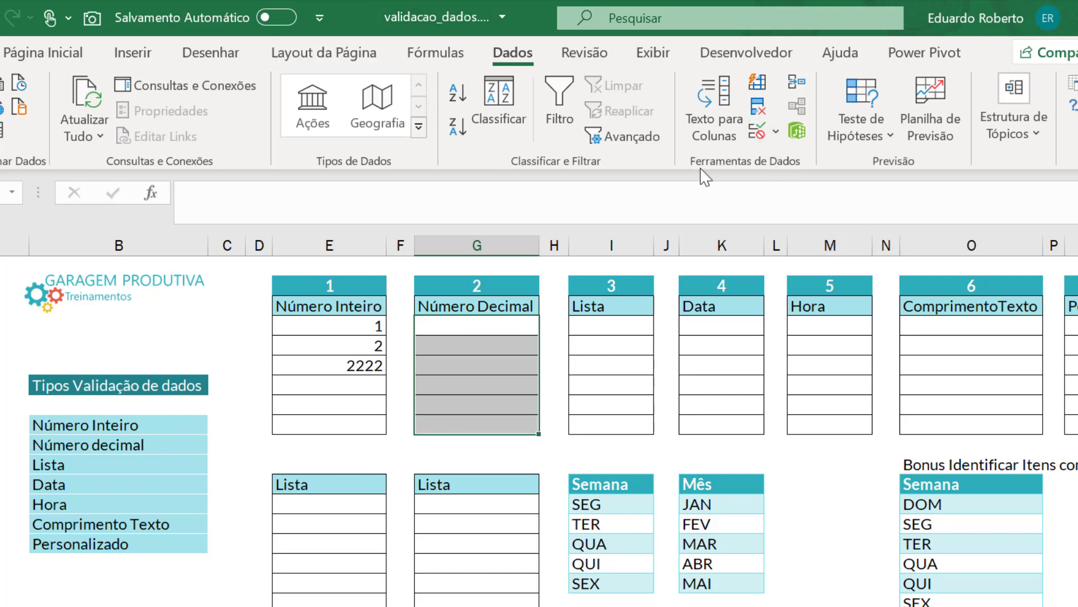
left_click(775, 132)
left_click(800, 163)
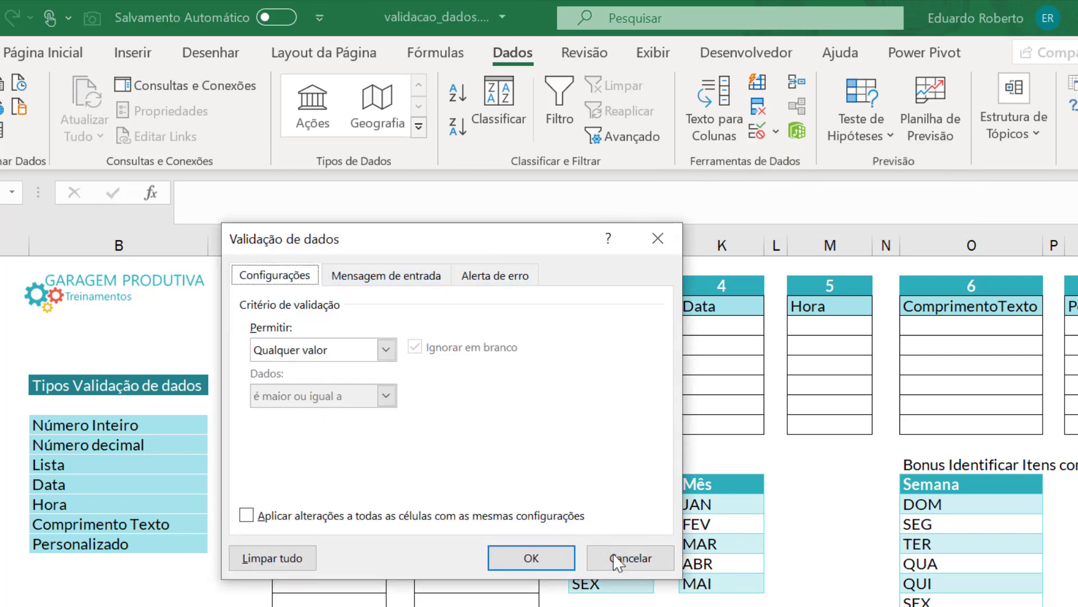
left_click(630, 558)
- Inspect the input message set in the Número Decimal header's data validation, leaving its settings as they are
left_click(494, 313)
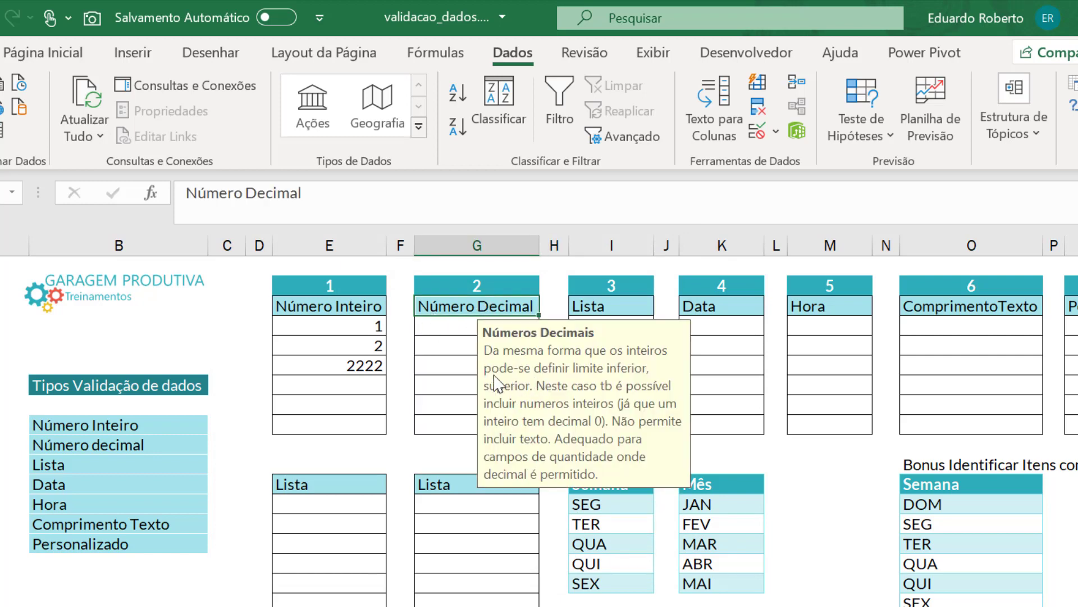
left_click(776, 132)
left_click(814, 163)
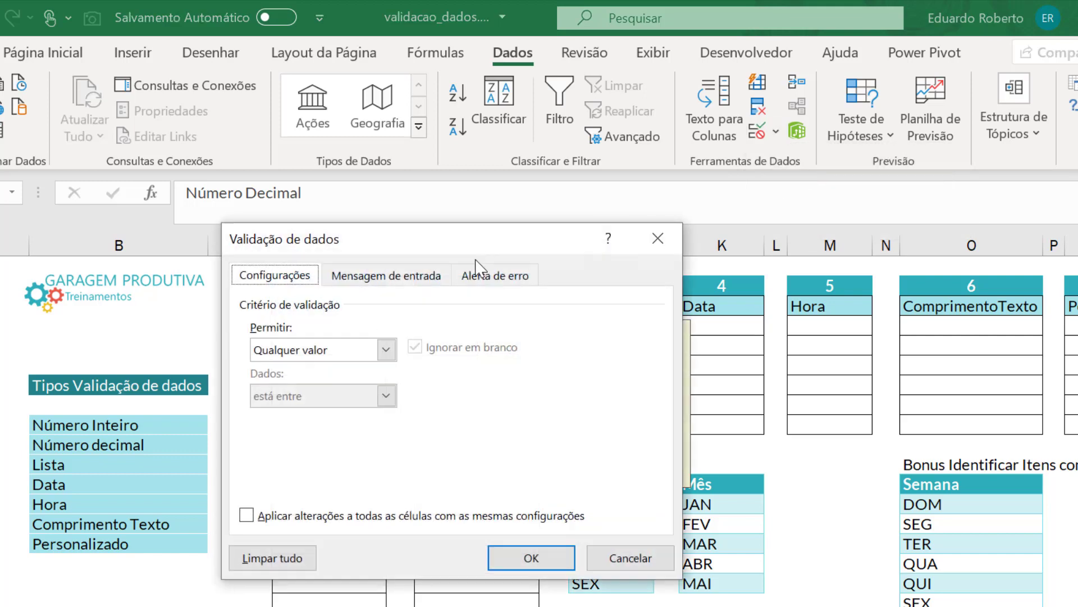
left_click(385, 277)
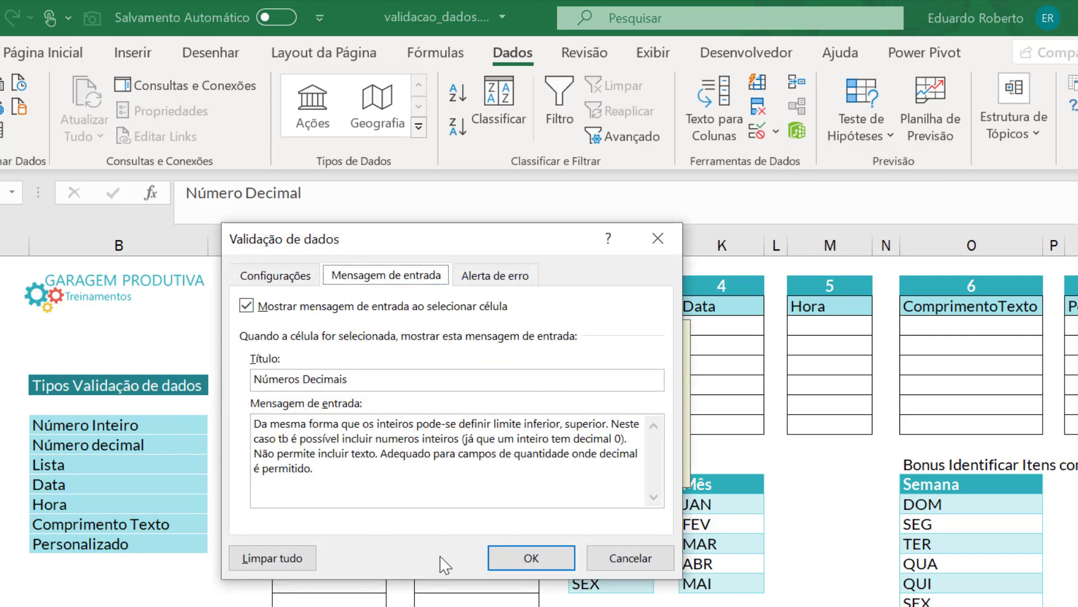
left_click(655, 568)
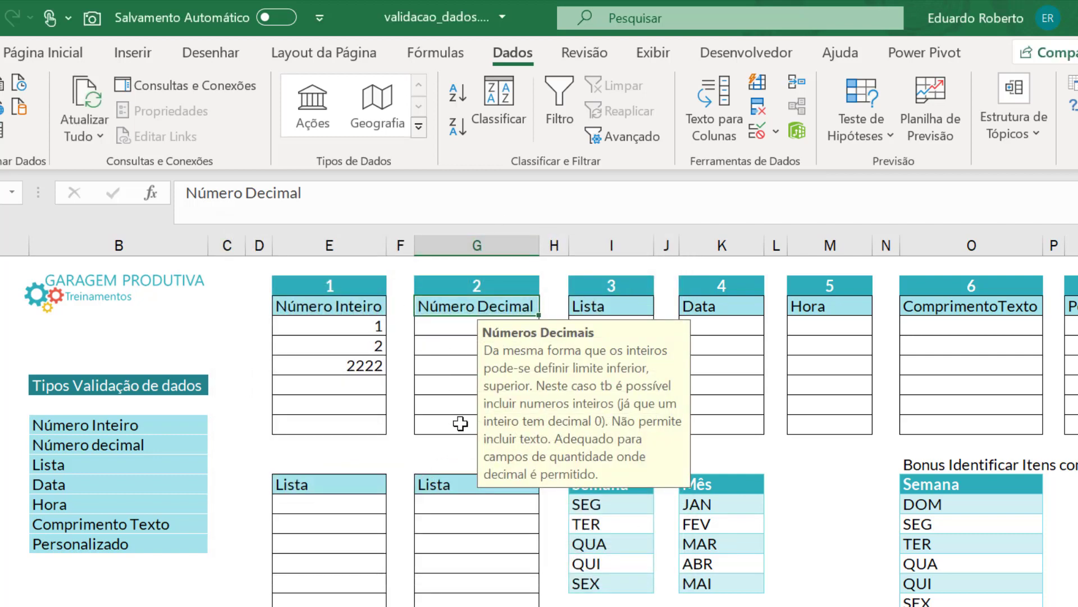
- Apply data validation to G4:G9 under Número Decimal, allowing only Decimal values greater than or equal to 0 (é maior ou igual a)
left_click(457, 386)
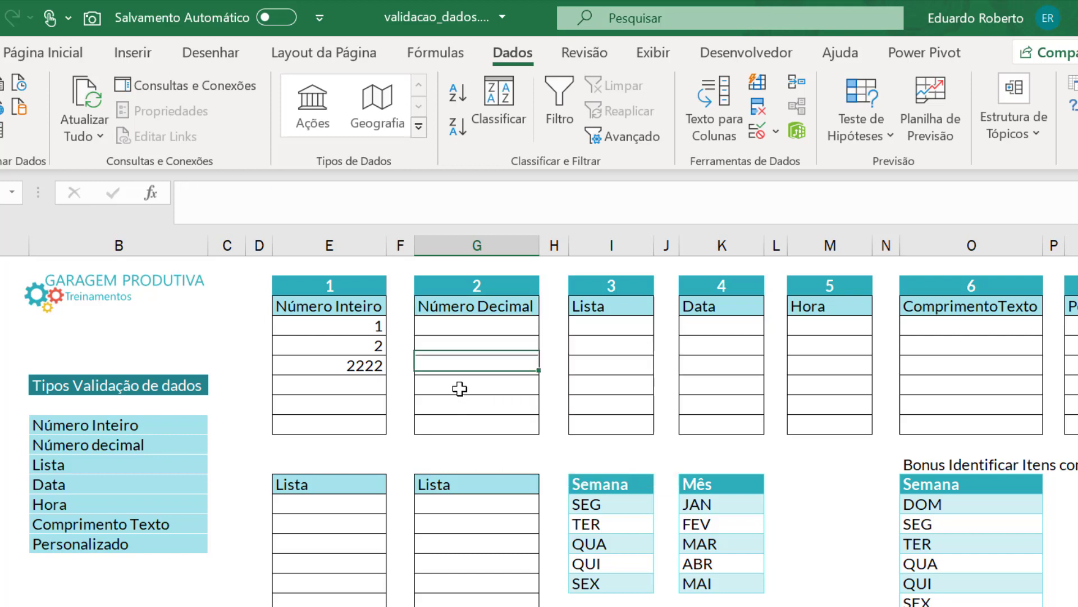
left_click(474, 331)
left_click_drag(474, 331, 486, 431)
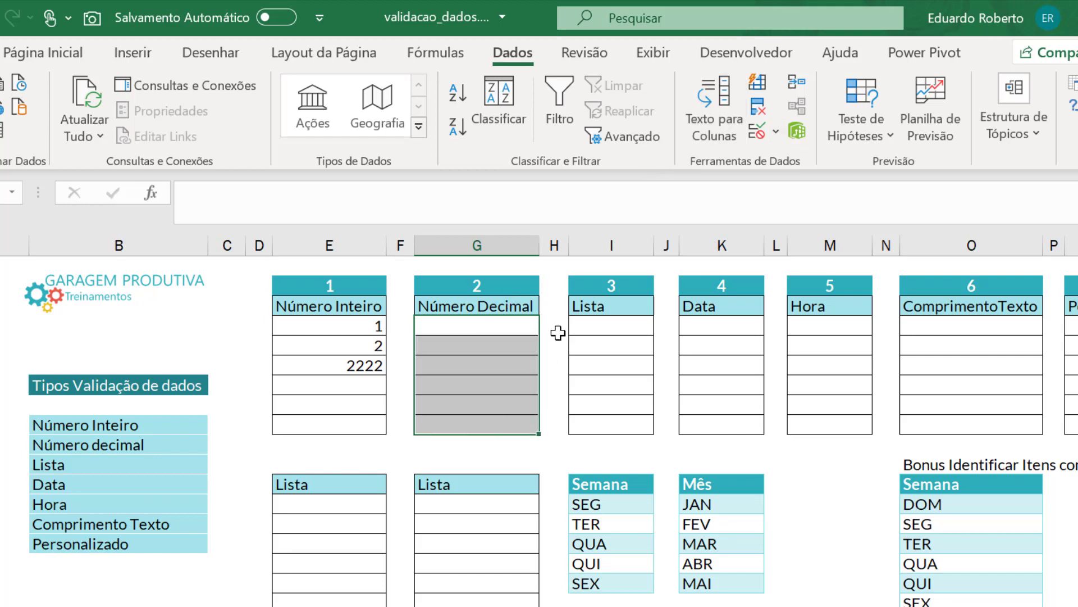
left_click(774, 134)
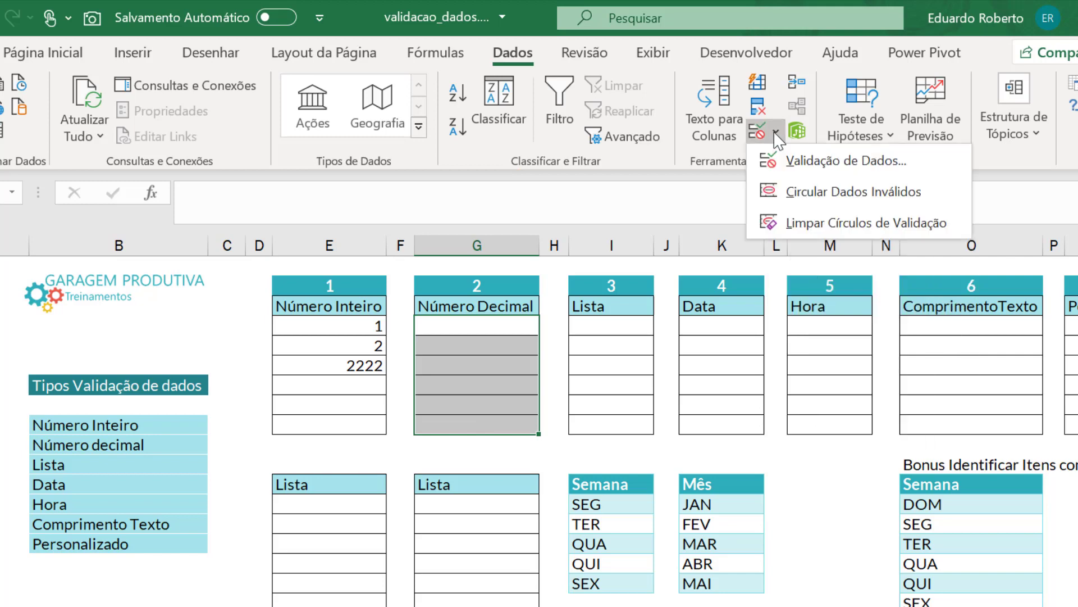
left_click(784, 159)
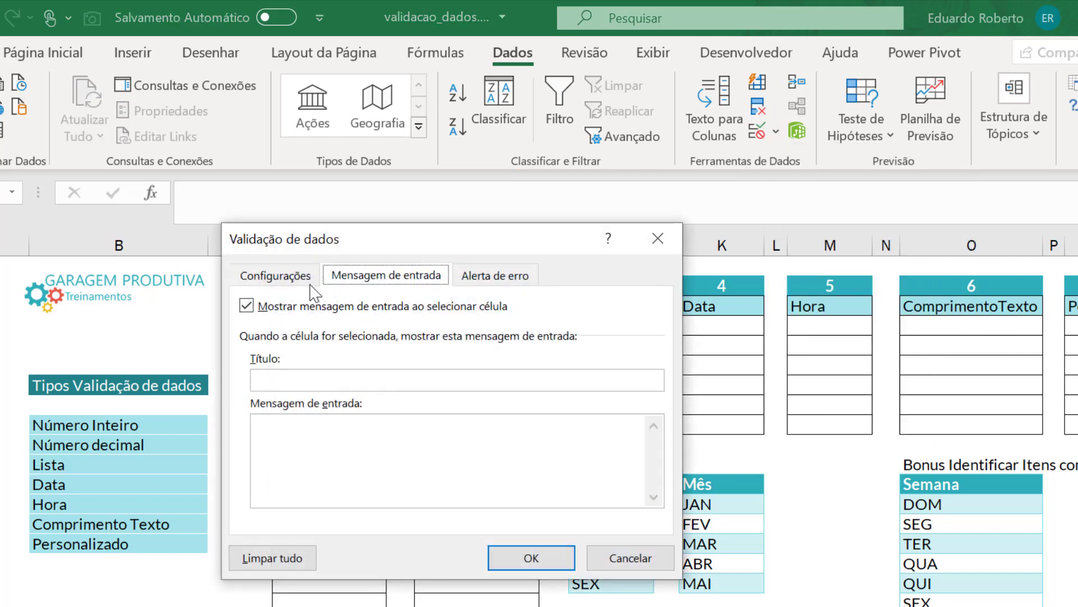
left_click(296, 273)
left_click(387, 349)
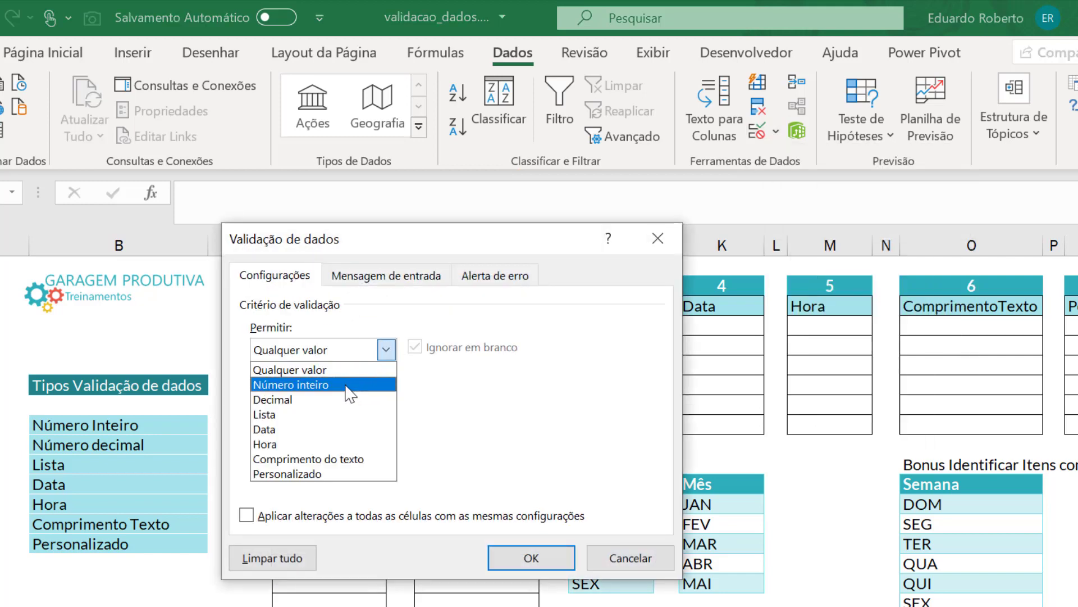
left_click(322, 400)
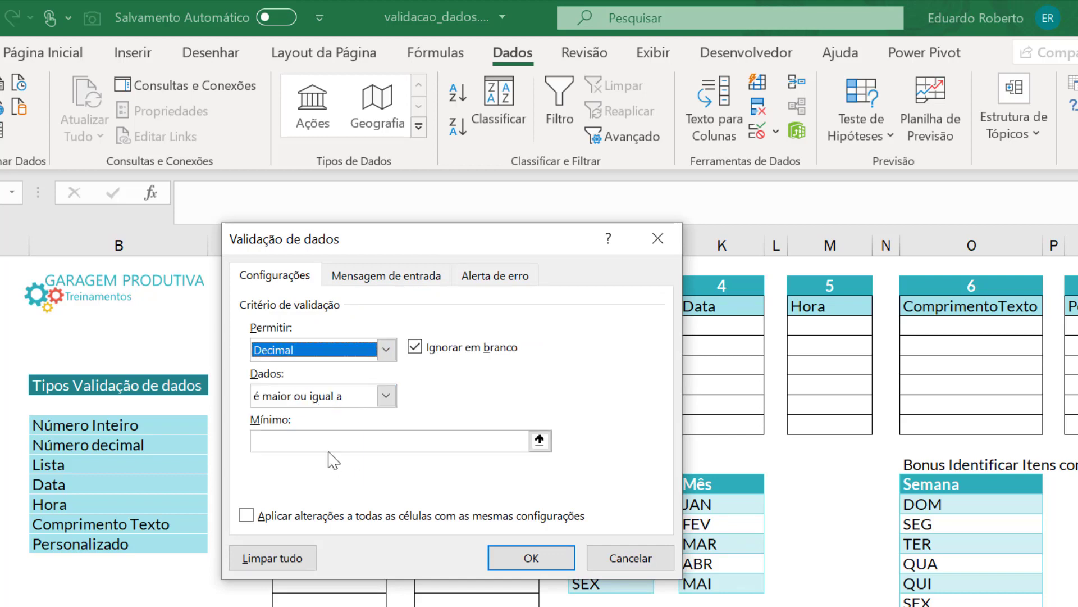
left_click(387, 396)
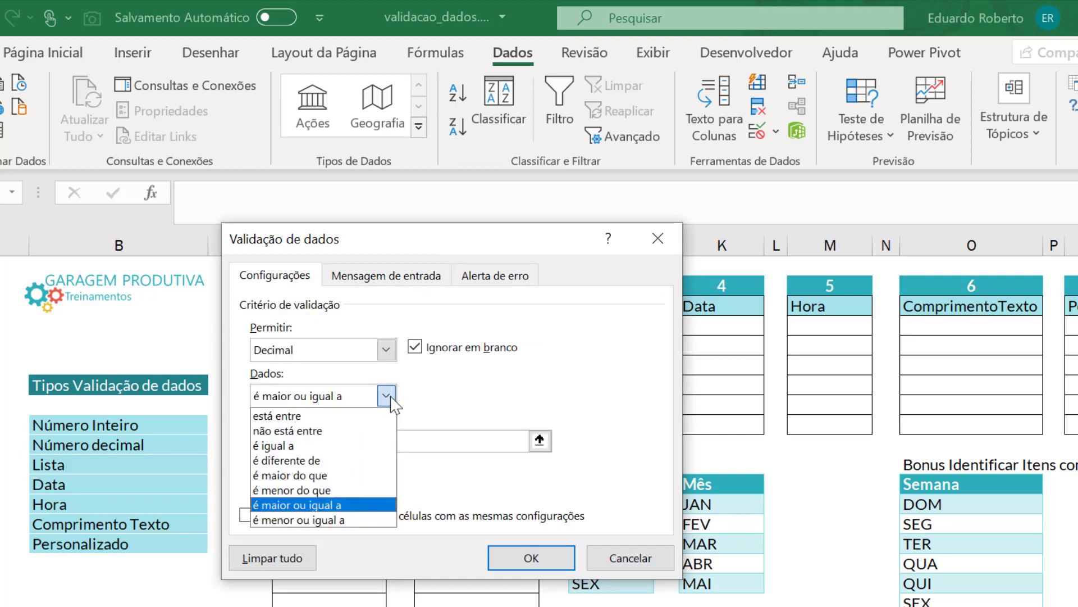
left_click(357, 505)
left_click(356, 442)
type("0")
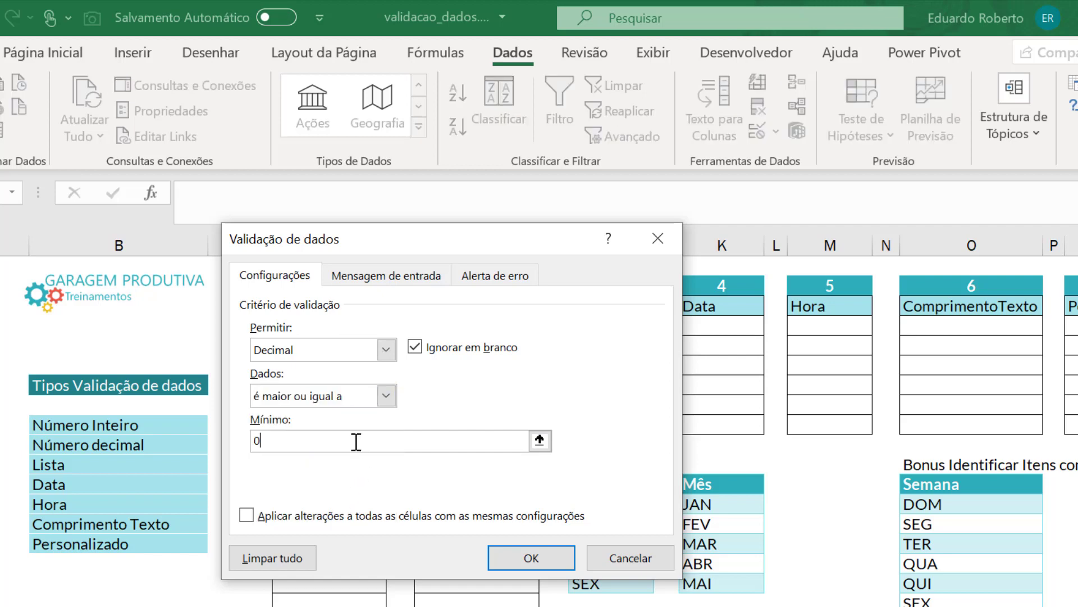
left_click(530, 559)
- Test the decimal rule by trying to enter -1 in G4, choosing to retry the entry
left_click(477, 406)
left_click(470, 367)
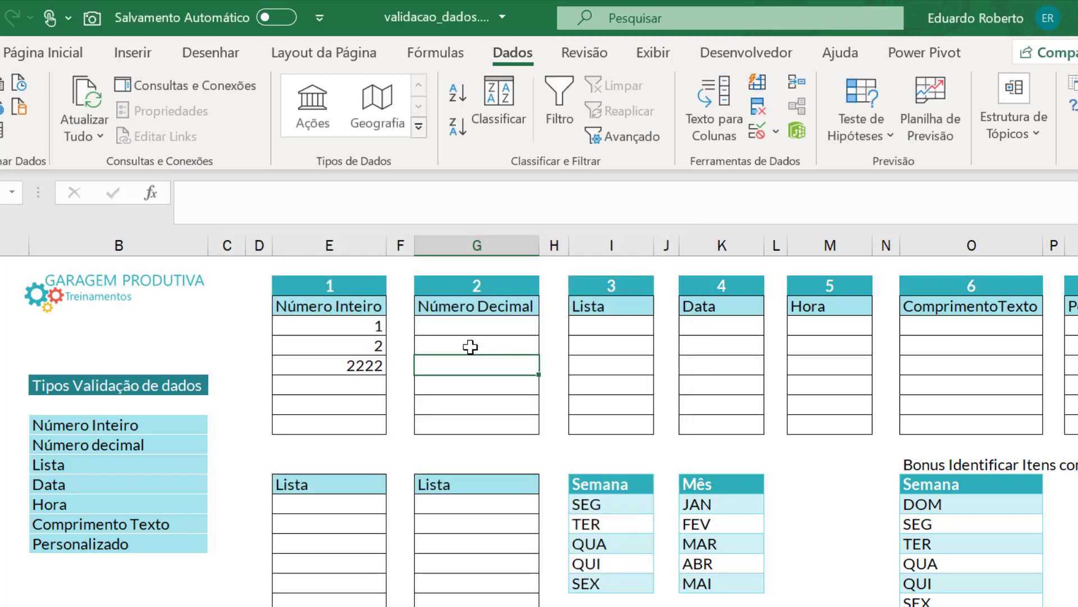
left_click(471, 334)
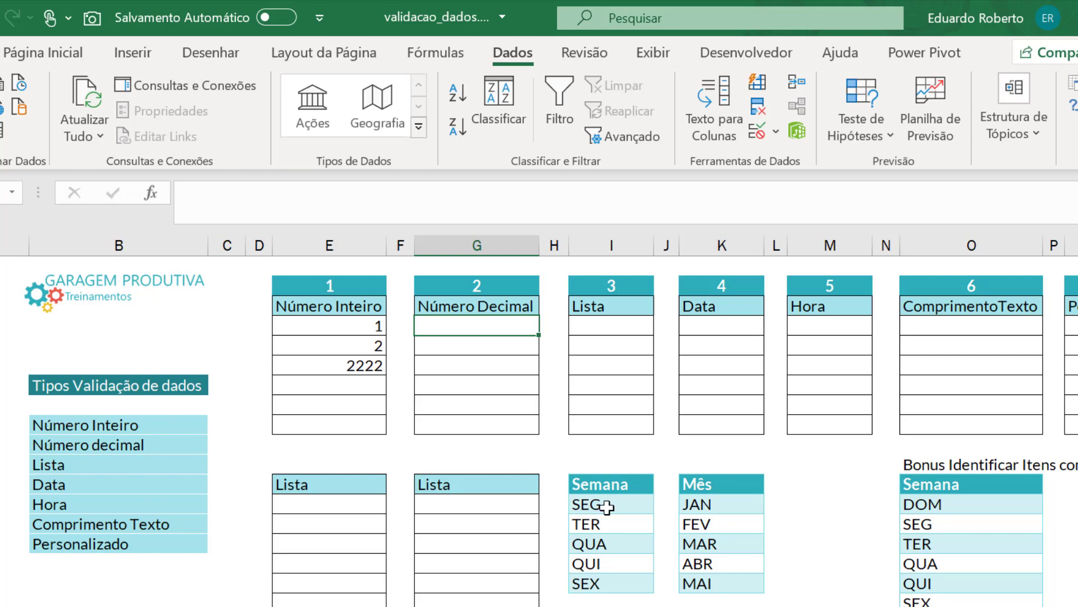
type("-1")
key("Return")
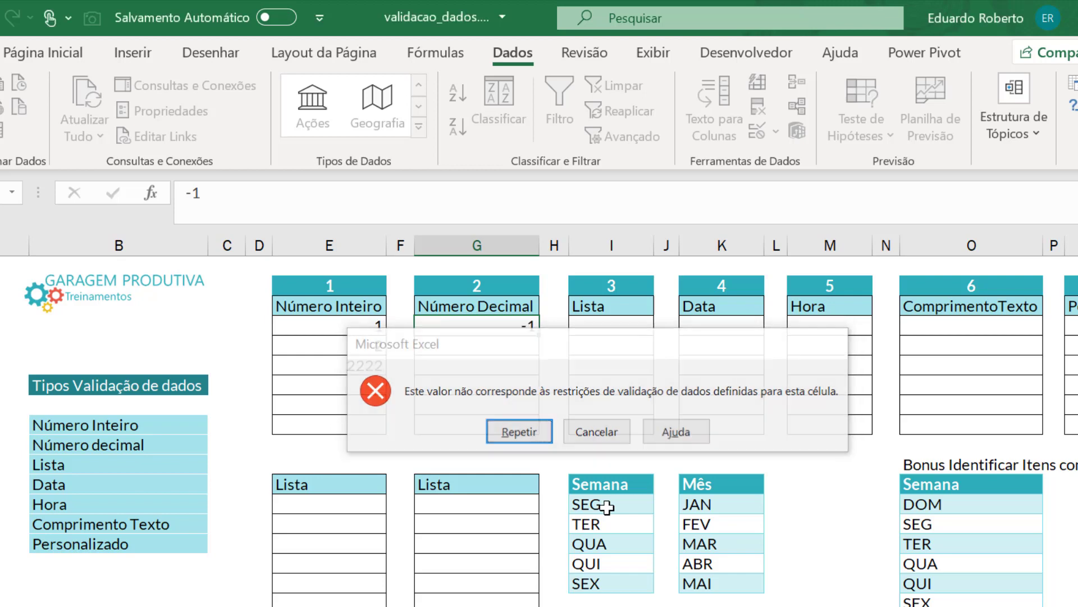
key("Return")
- Enter 1 in G4 and 0,1 in G5 under Número Decimal
type("1")
key("Return")
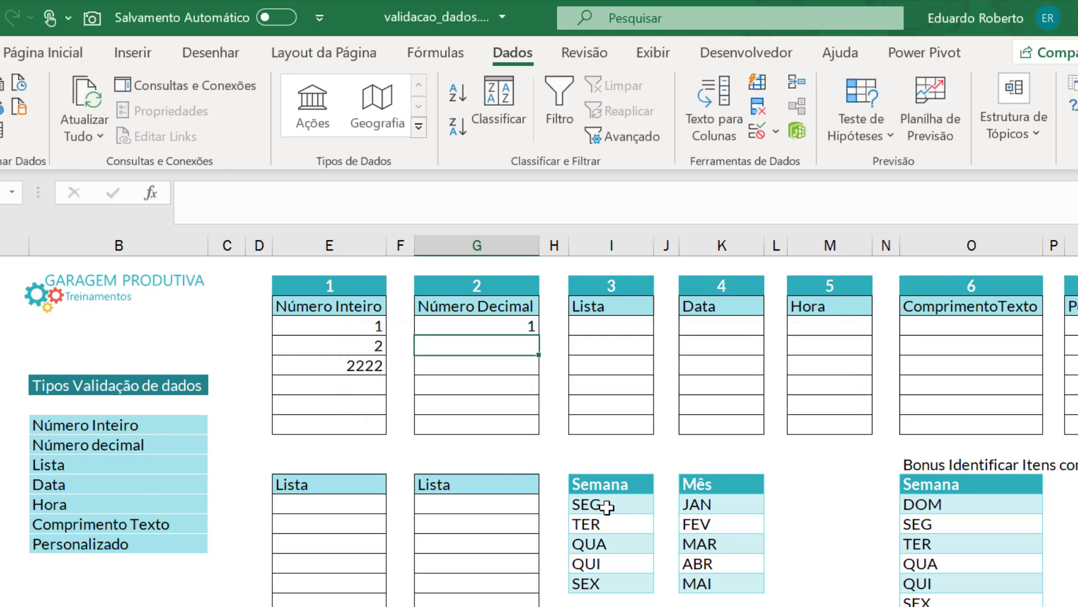
type("0,1")
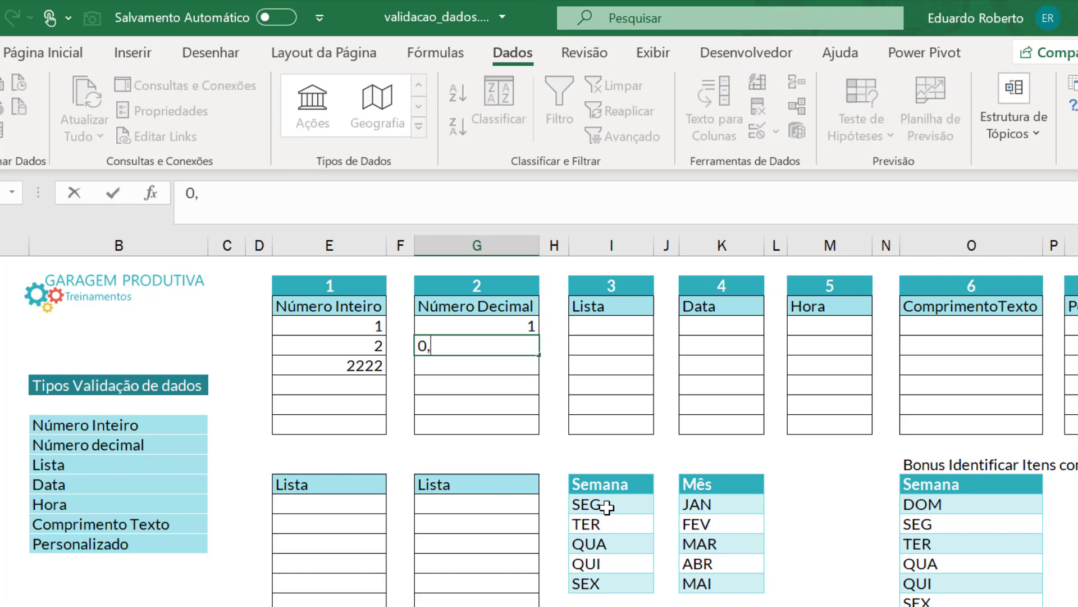
key("Return")
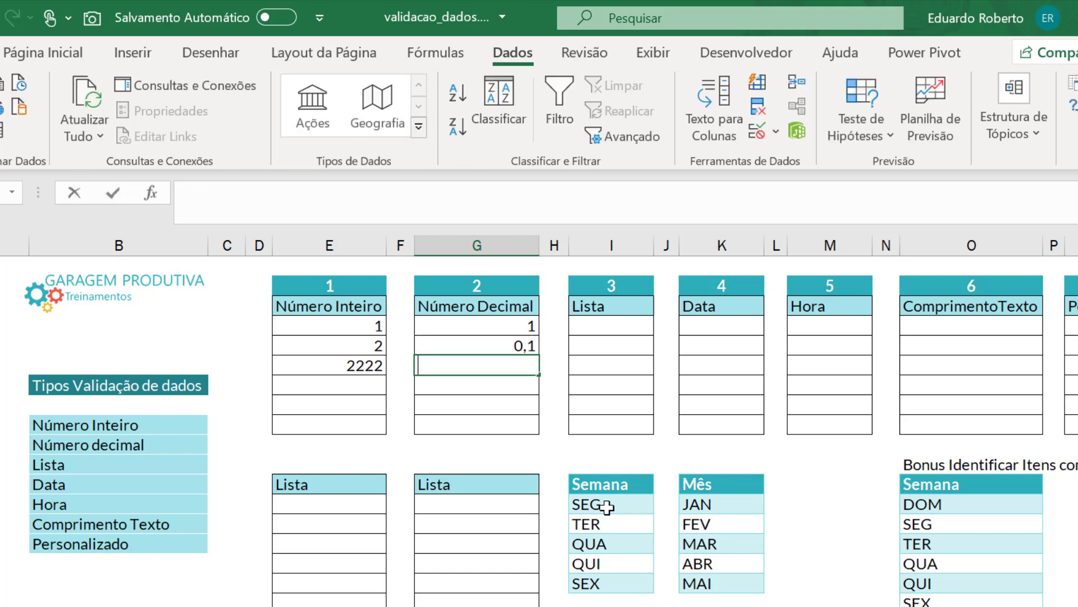
- Enter 2,4 in G6 under Número Decimal and test the decimal rule by trying to enter the text Carro in G7, cancelling that entry
type("2,4")
key("Return")
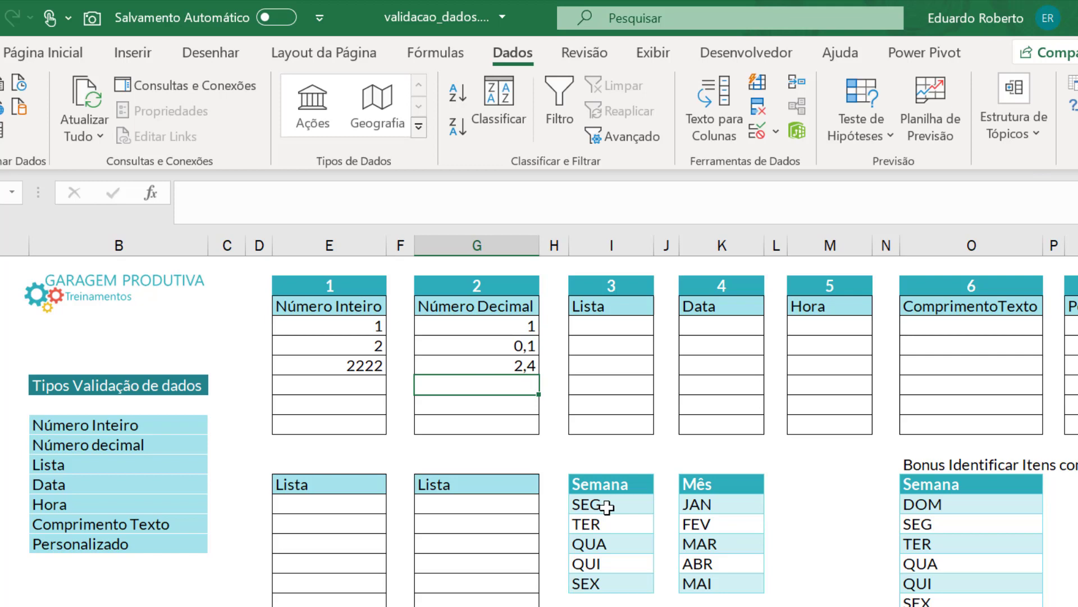
type("Carro")
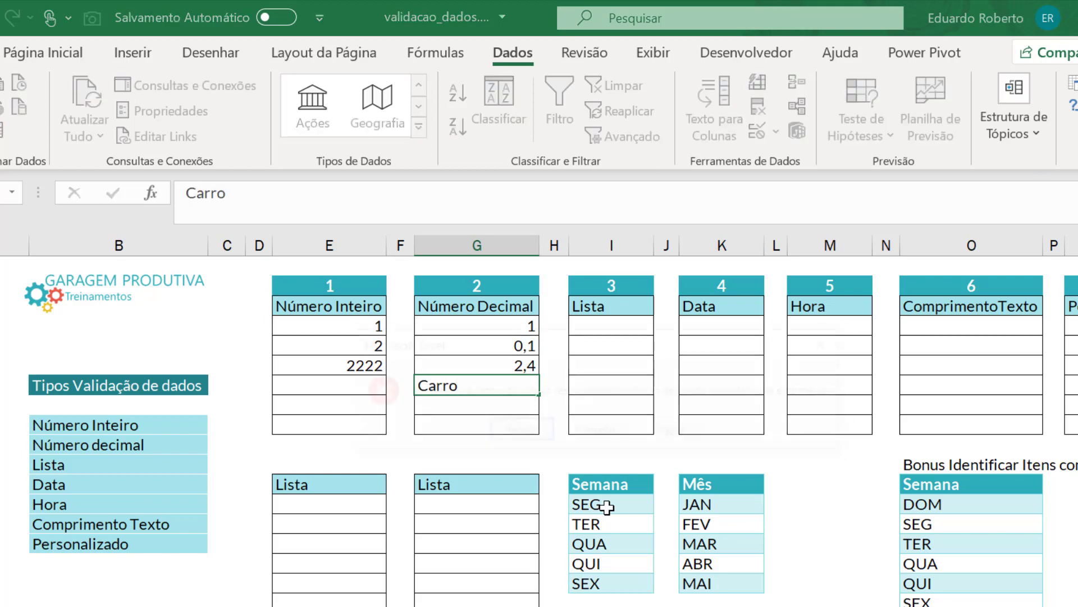
key("Return")
key("Return")
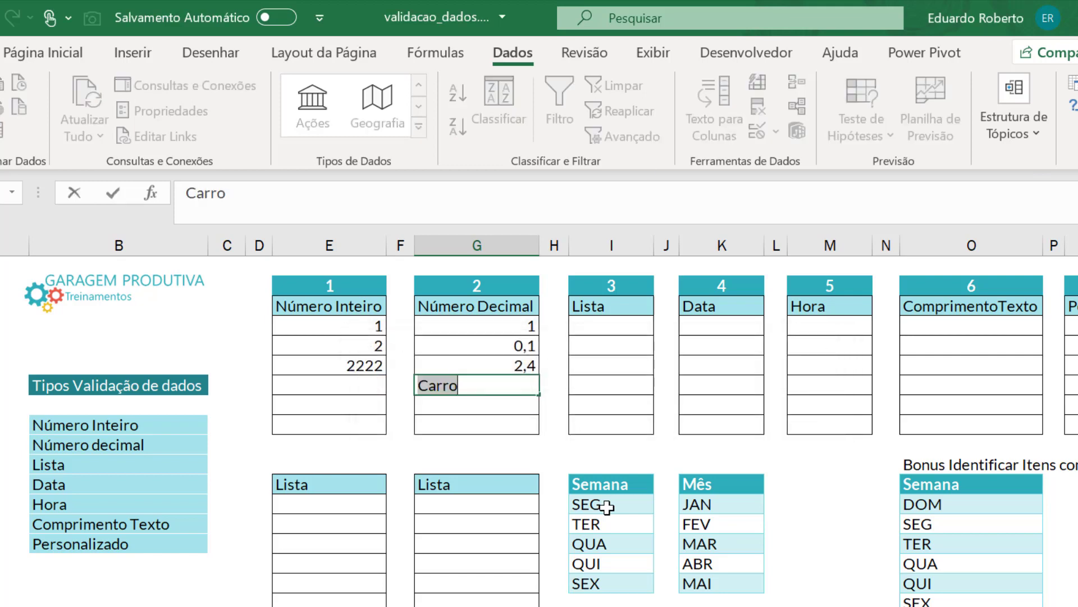
key("Escape")
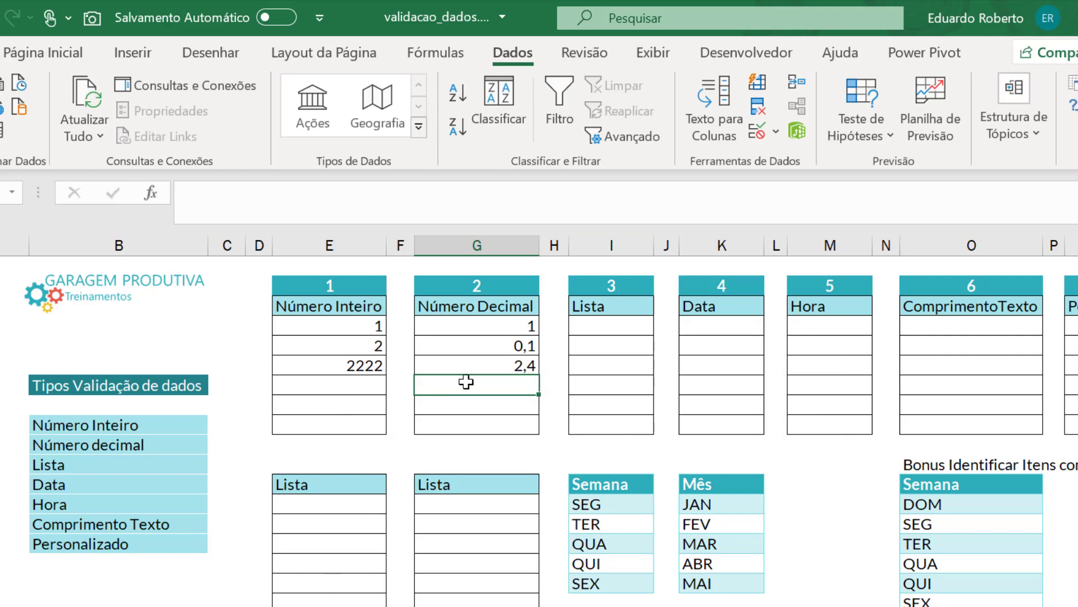
- Read the input message attached to the Lista header above column I's cells
left_click(627, 309)
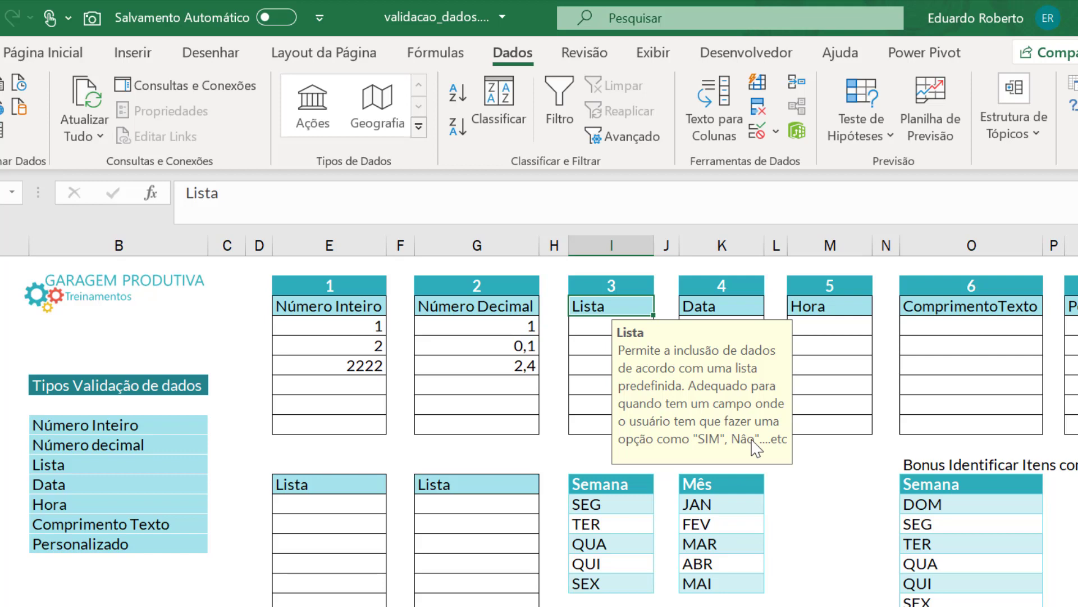
left_click(432, 449)
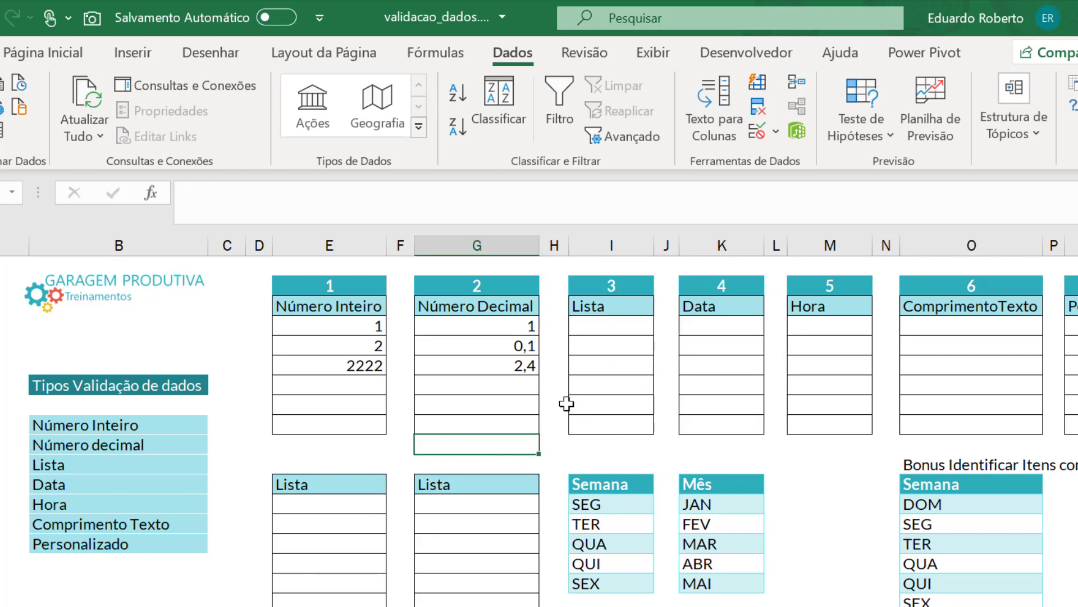
left_click(611, 404)
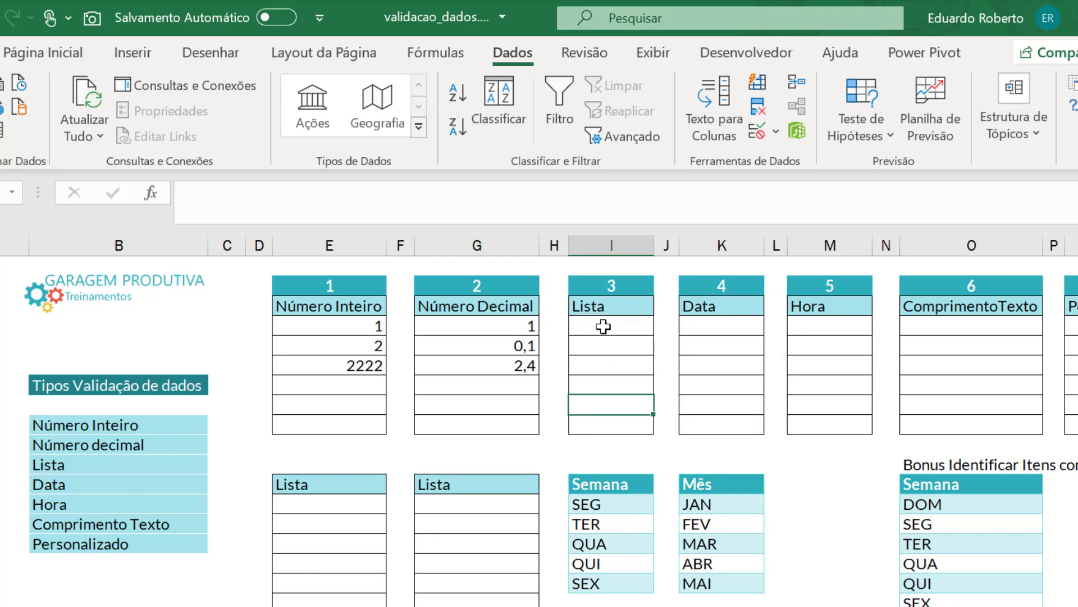
- Apply data validation to I4:I9 under Lista, allowing a Lista with the source Sim;Não;N/A
left_click_drag(604, 326, 605, 425)
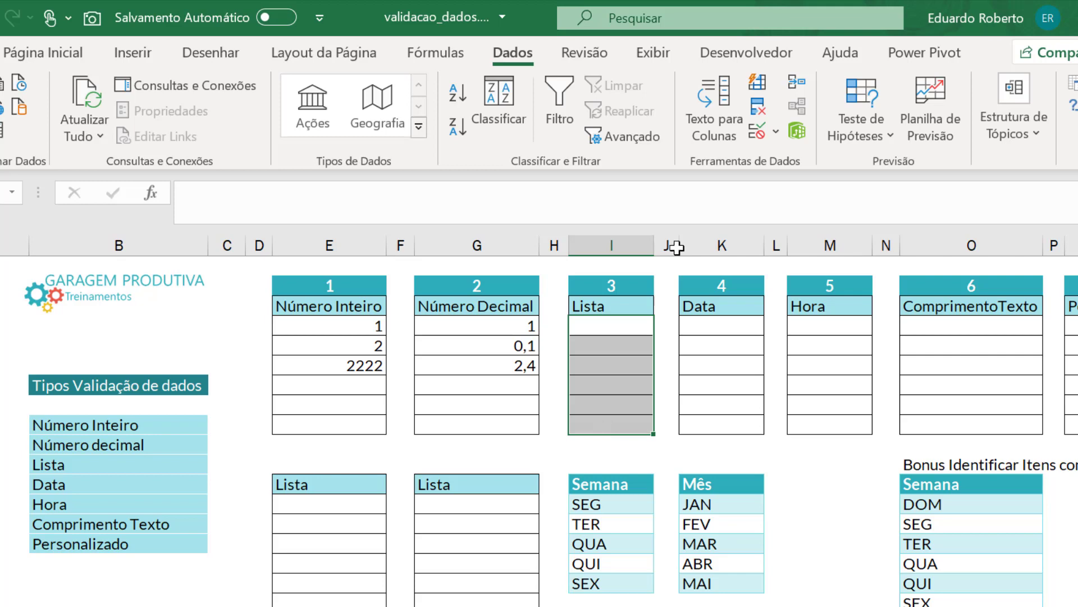
left_click(612, 325)
left_click_drag(611, 385, 613, 428)
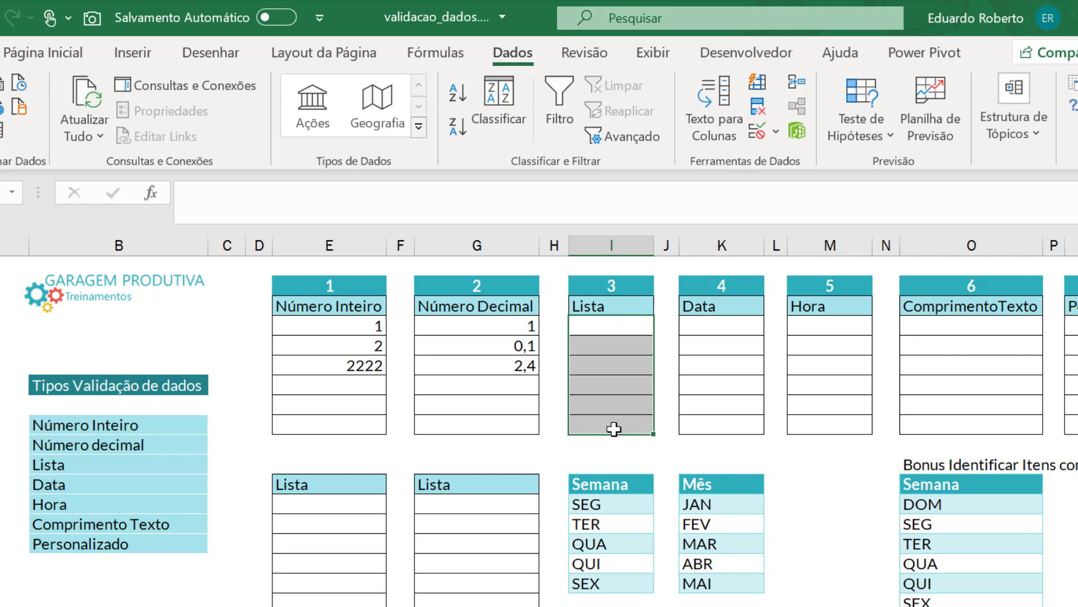
left_click(775, 130)
left_click(785, 163)
left_click(381, 356)
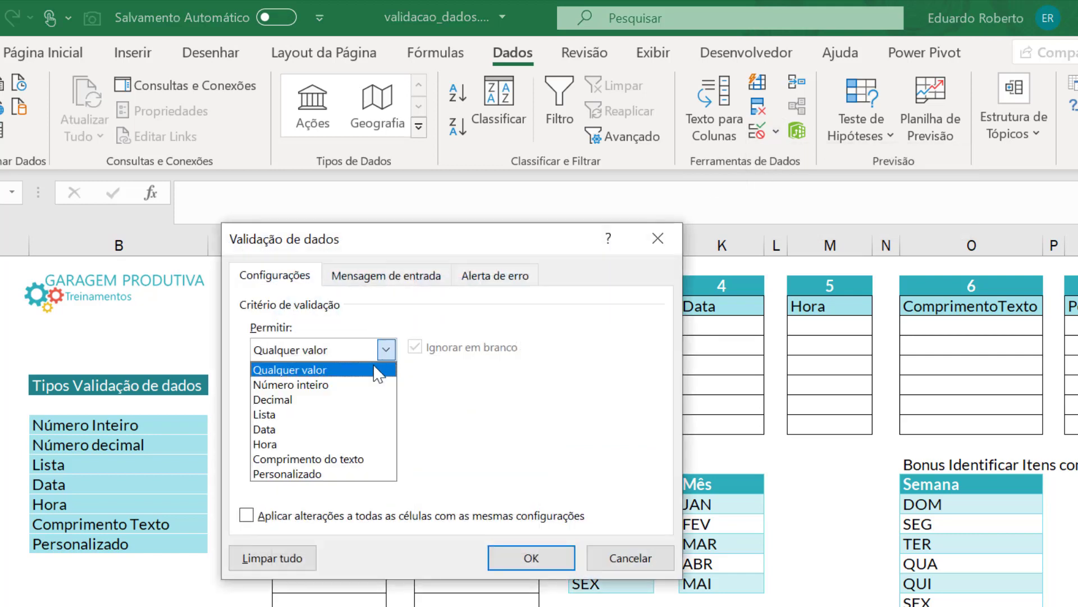
left_click(320, 412)
left_click(285, 439)
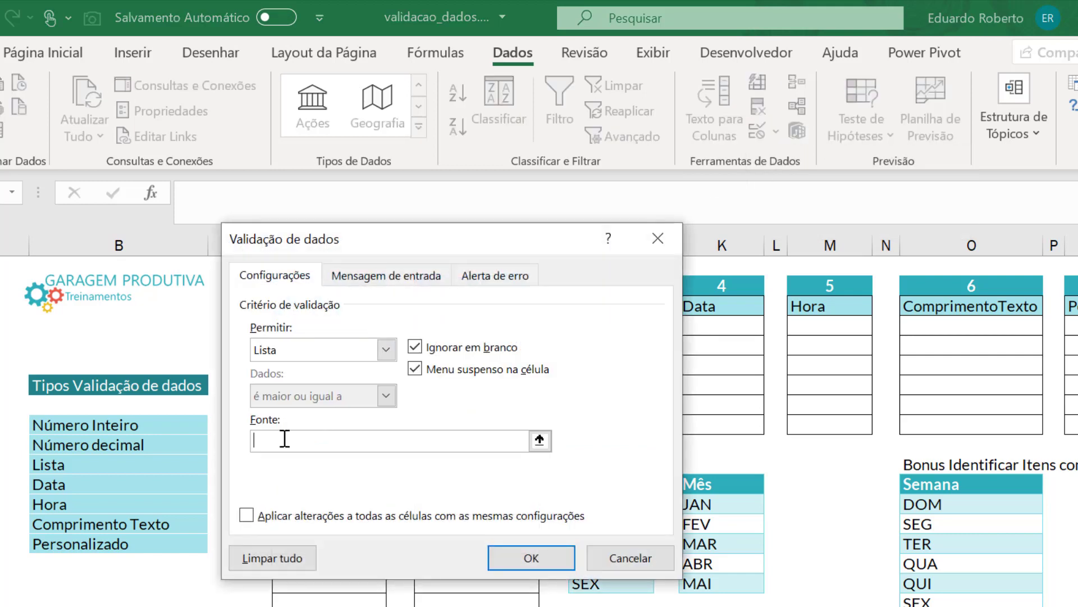
type("Sim;Não;N/A")
left_click(526, 556)
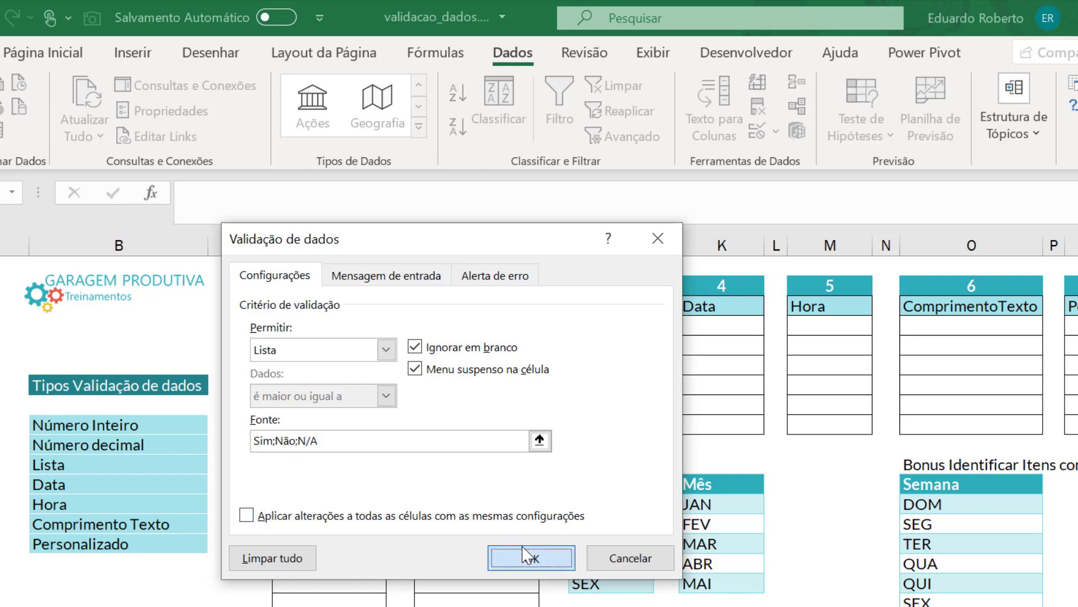
- Choose N/A in I4, Não in I5 and Sim in I6 from the validation list
left_click(620, 388)
left_click(641, 330)
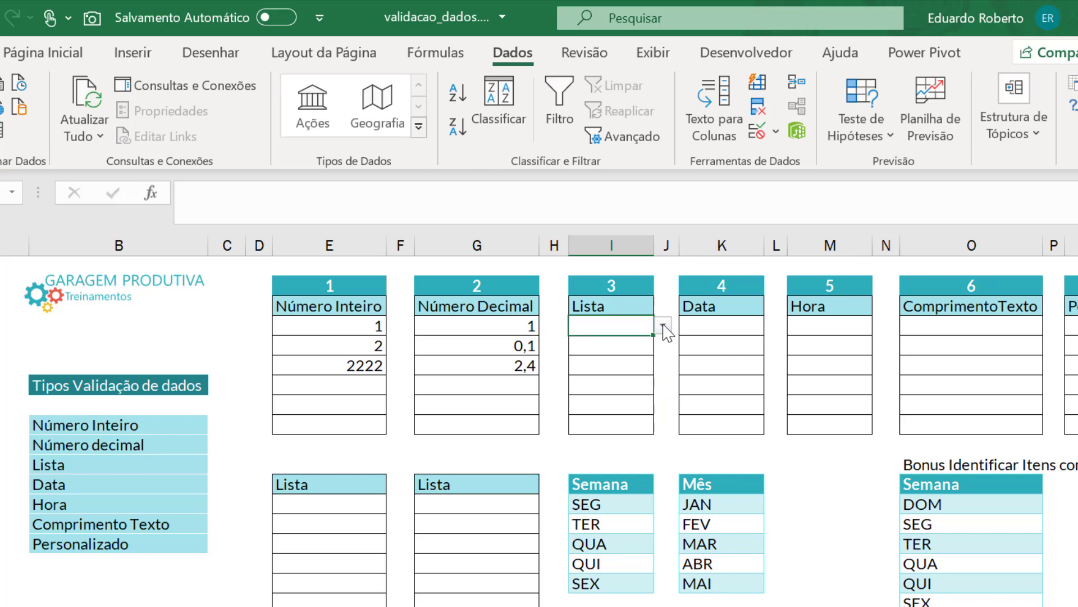
left_click(662, 326)
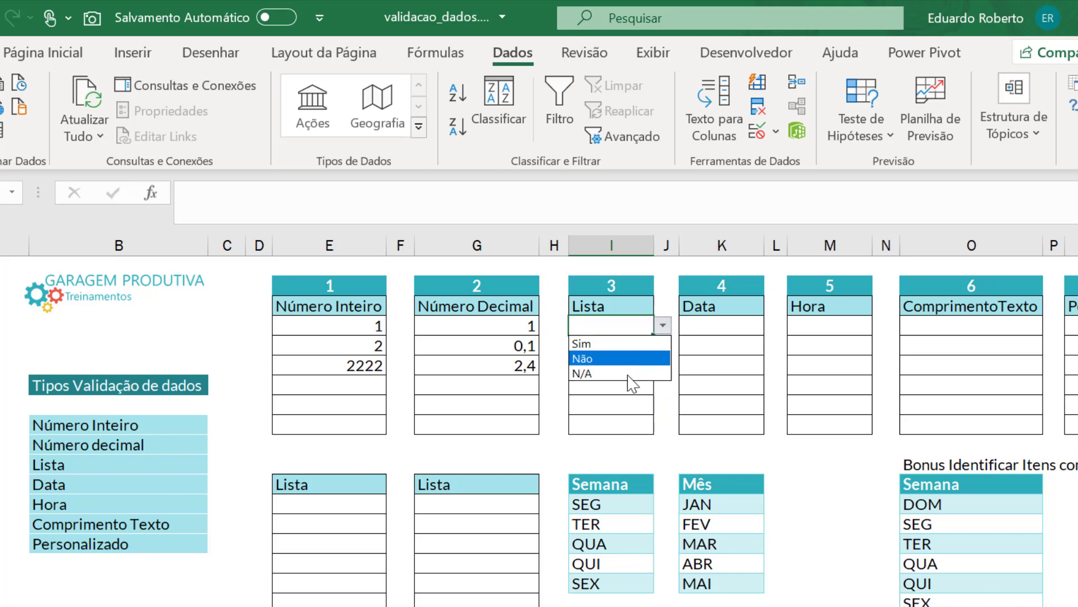
left_click(628, 376)
left_click(629, 348)
left_click(663, 344)
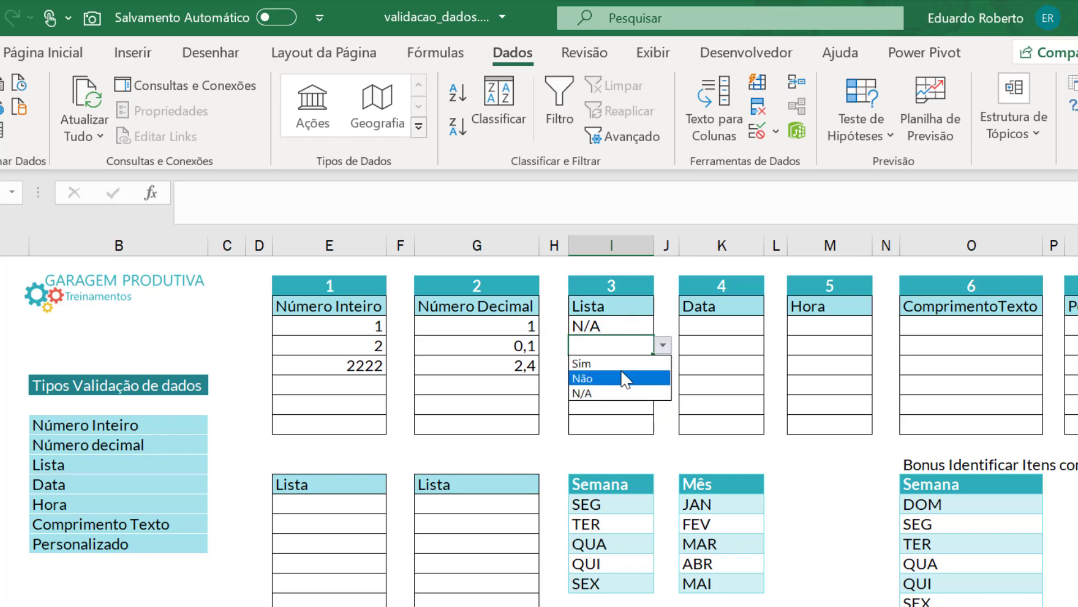
left_click(620, 377)
left_click(621, 370)
left_click(662, 365)
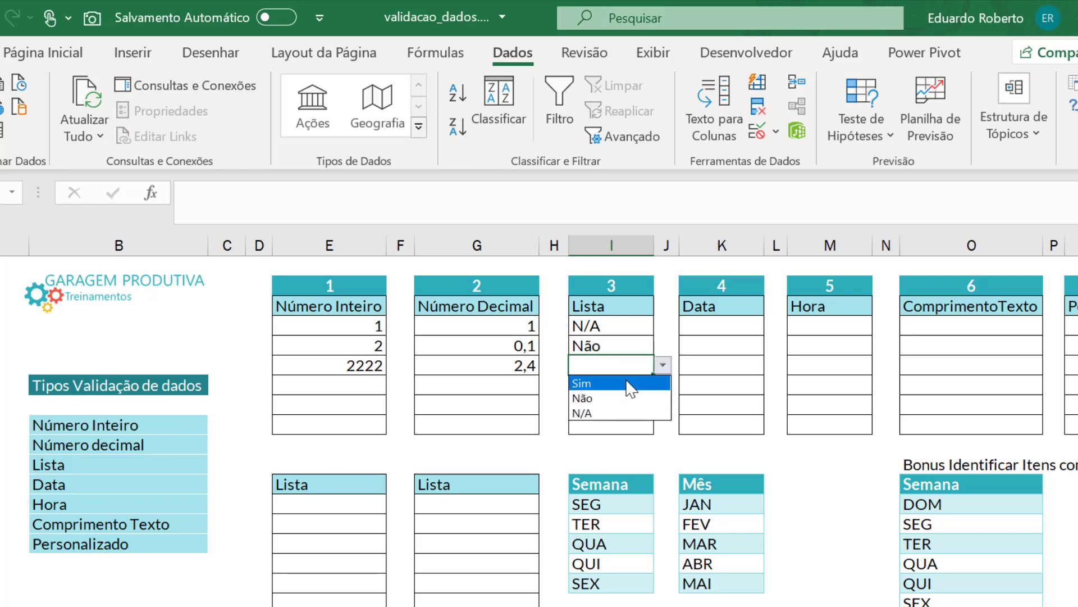
left_click(629, 384)
- Test the list rule by trying to enter Talvez in I7, cancelling the entry
left_click(618, 387)
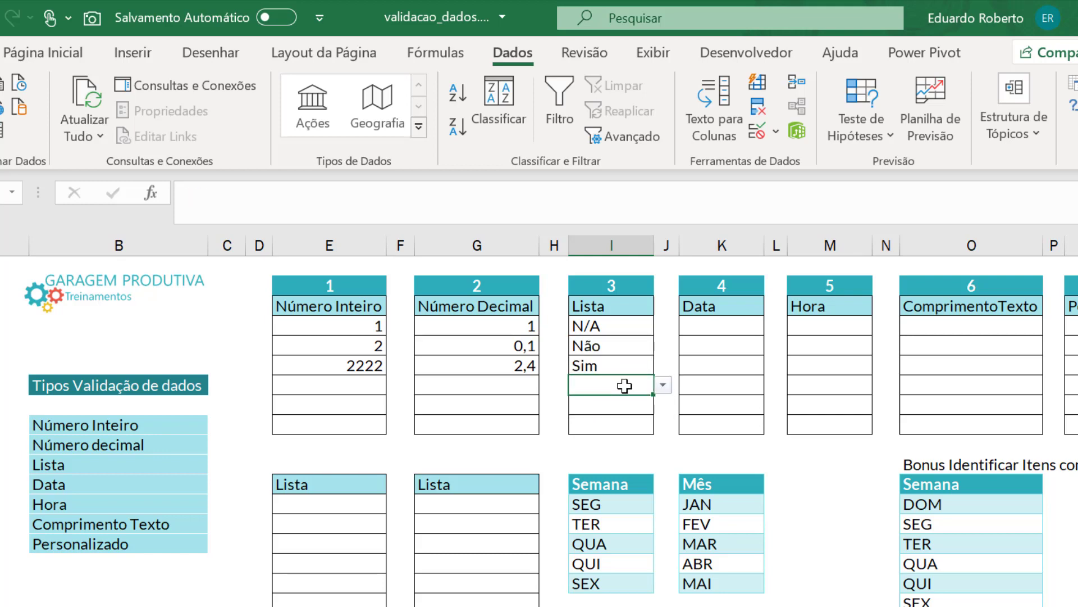
type("Talve")
type("z")
key("Return")
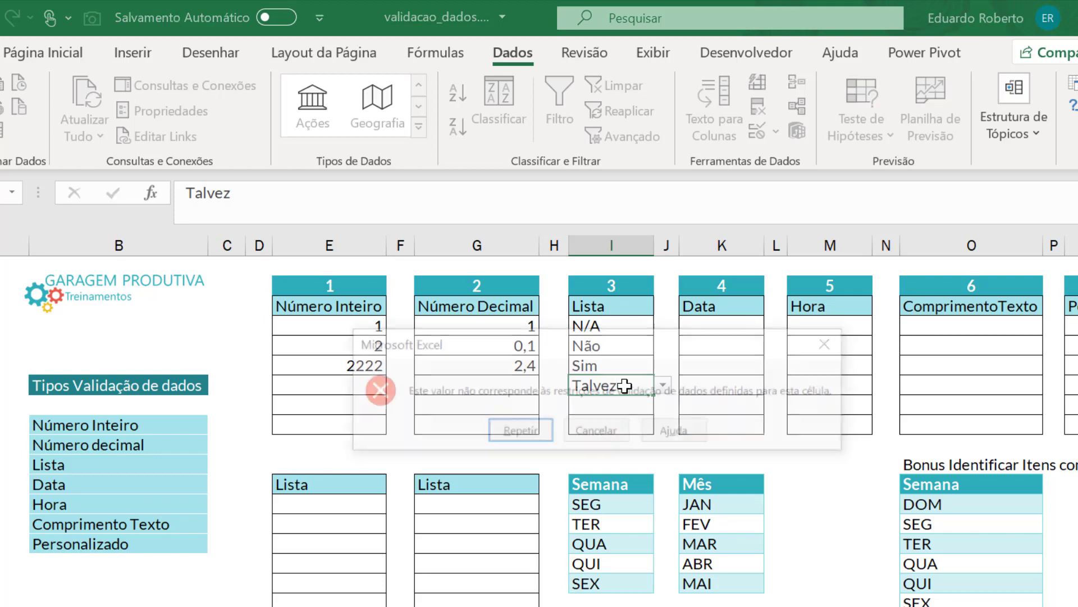
key("Escape")
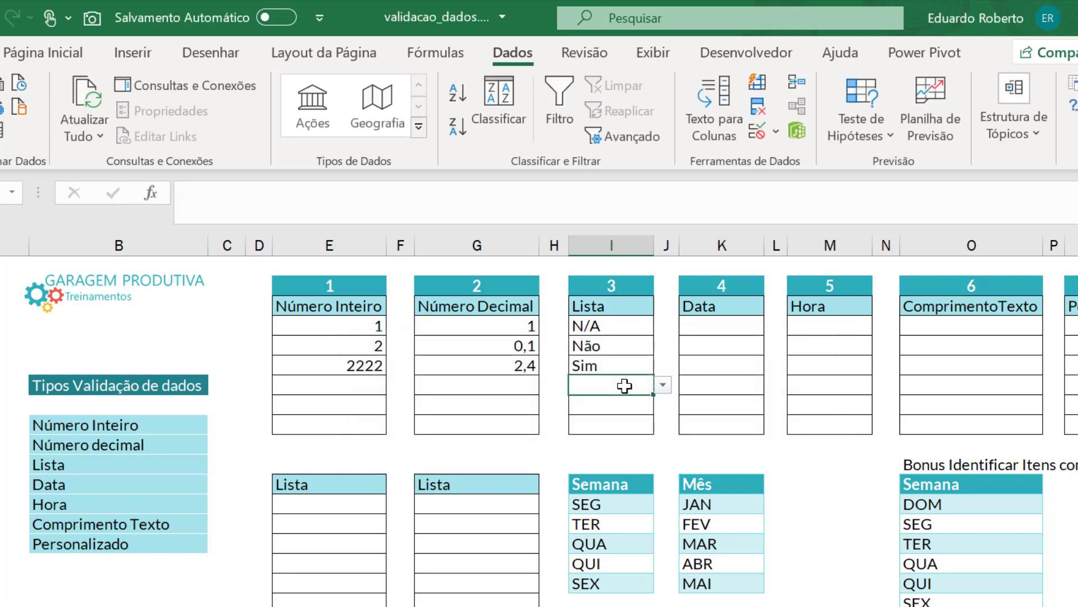
- Review the list source in the data validation of I4:I9, leaving its settings as they are
left_click_drag(620, 335, 614, 421)
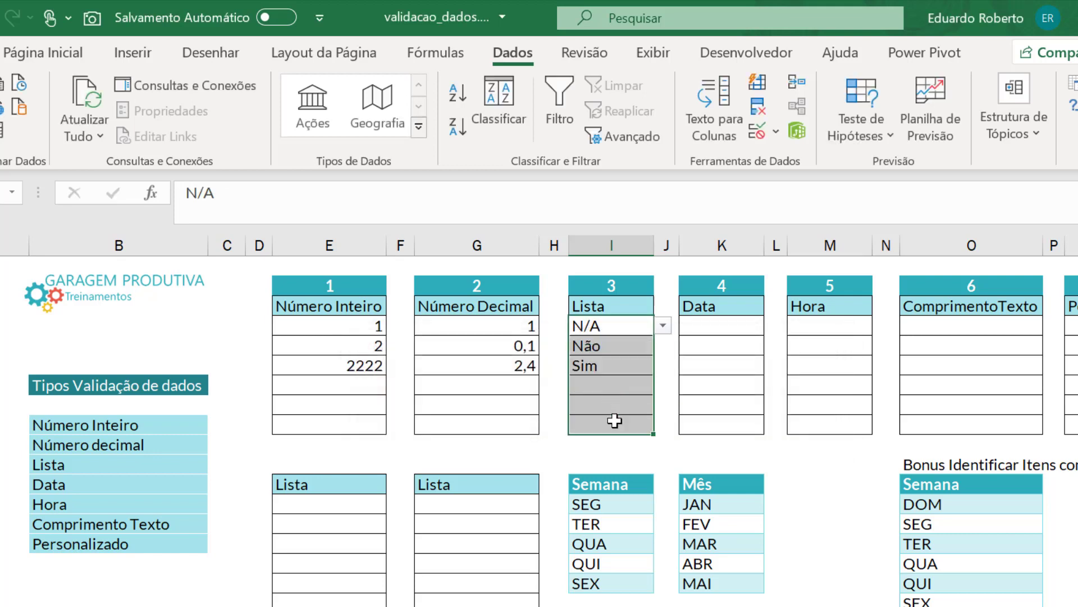
left_click(777, 138)
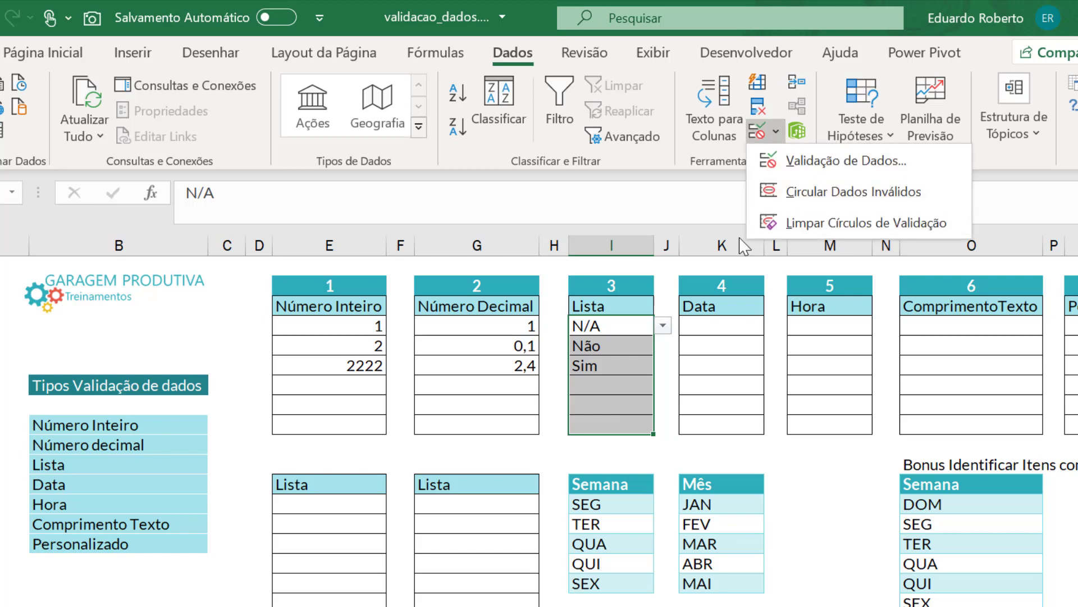
left_click(797, 162)
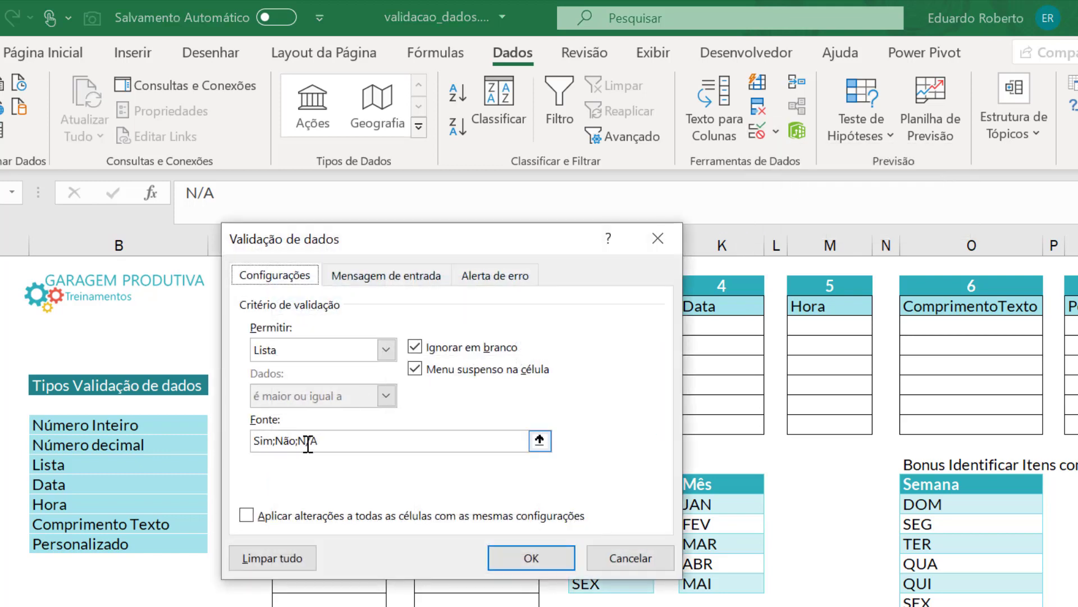
left_click(630, 559)
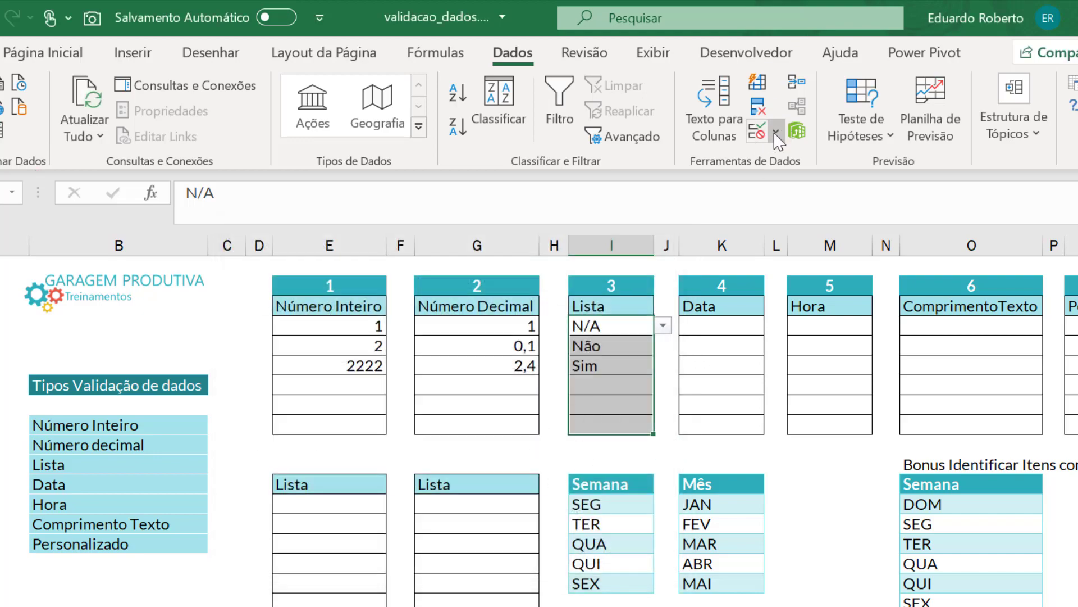
left_click(330, 504)
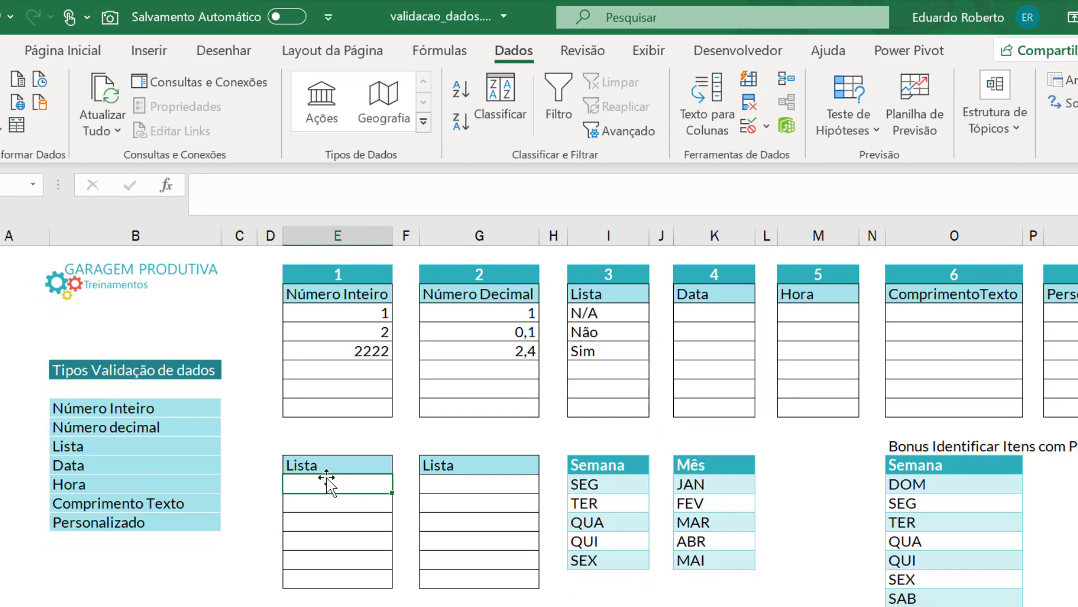
left_click_drag(325, 486, 327, 570)
left_click(623, 483)
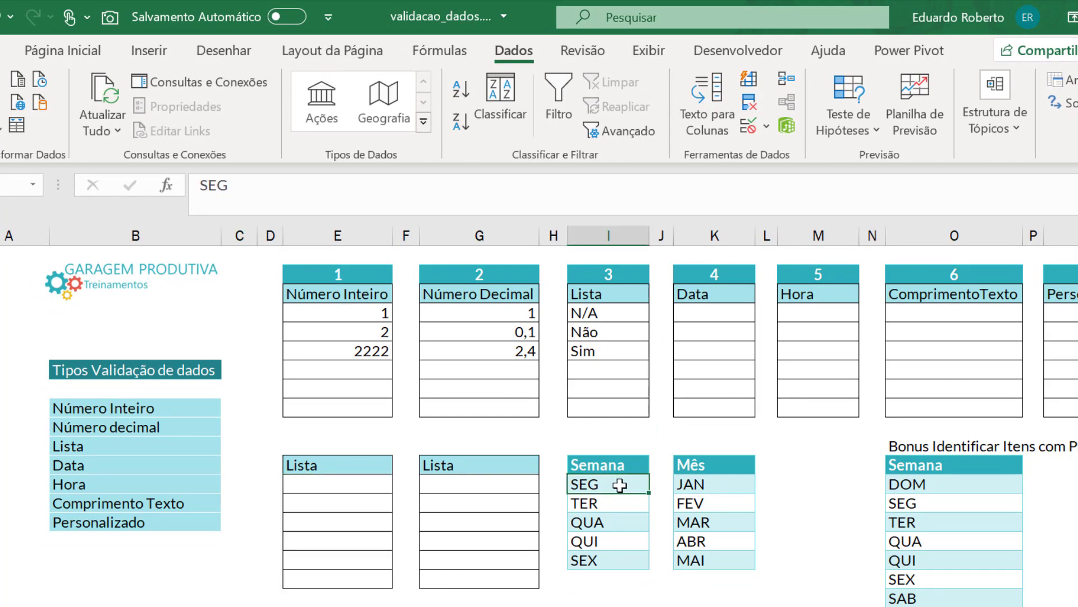
left_click_drag(620, 483, 614, 568)
- Apply data validation to E13:E18 under the lower Lista header, allowing a Lista sourced from the Semana days in =$I$13:$I$17
left_click(366, 479)
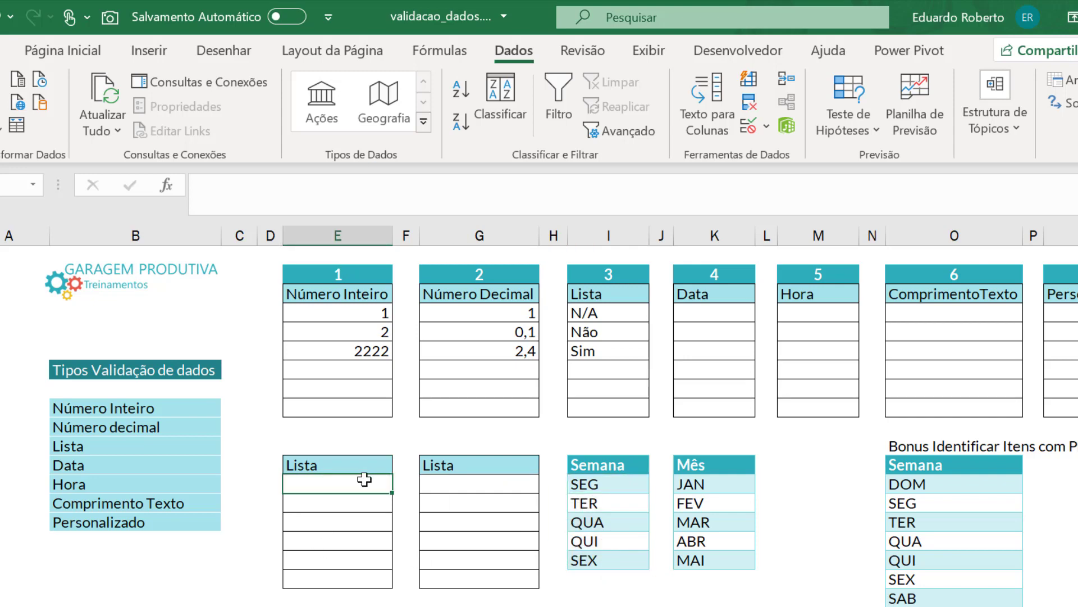
left_click_drag(349, 513, 340, 578)
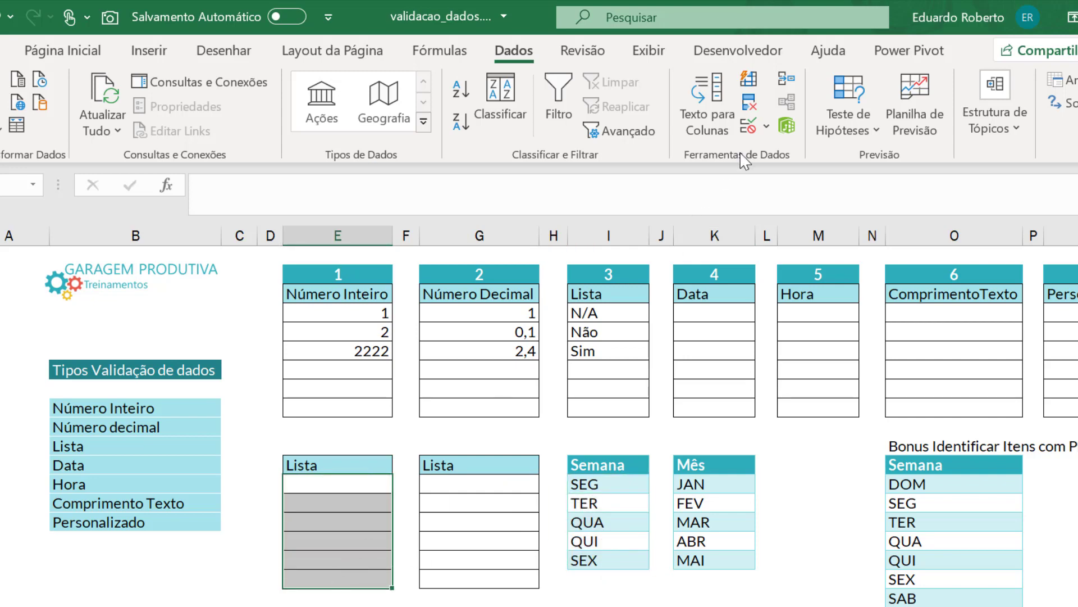
left_click(766, 127)
left_click(764, 151)
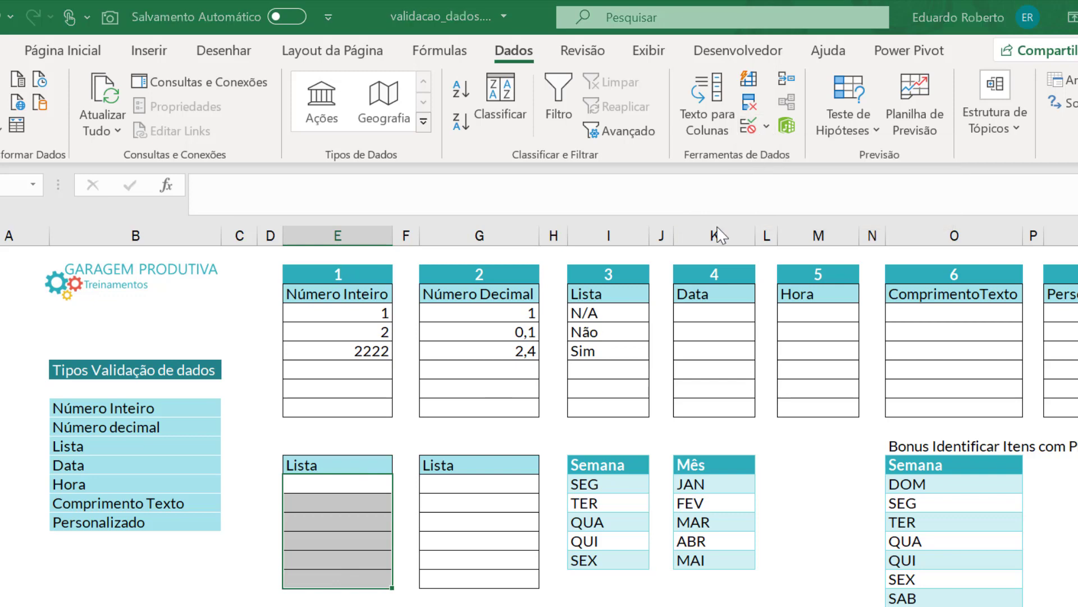
left_click(392, 336)
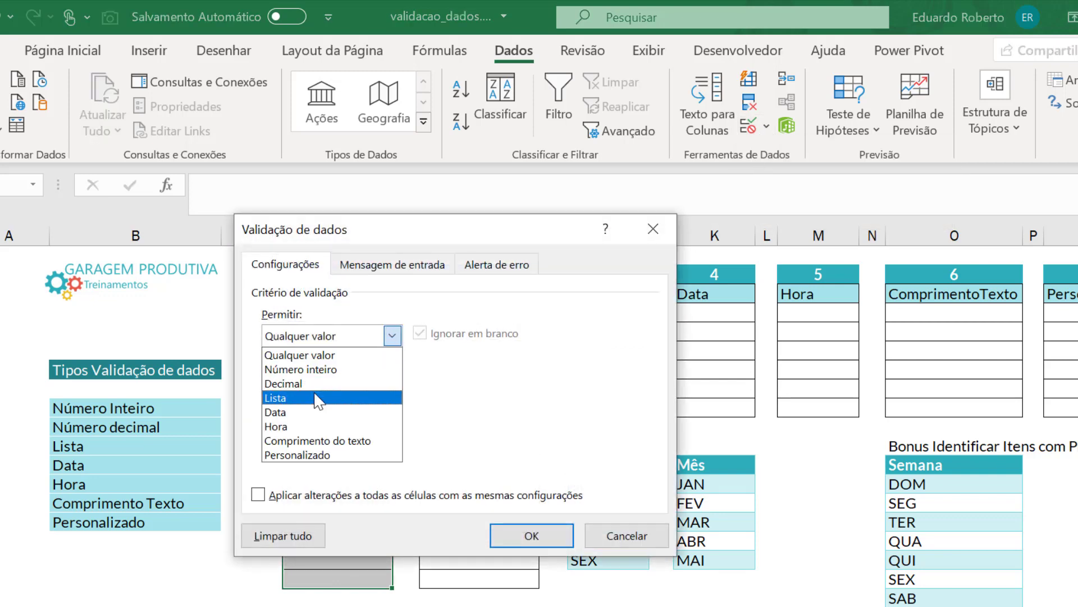
left_click(318, 398)
left_click(312, 422)
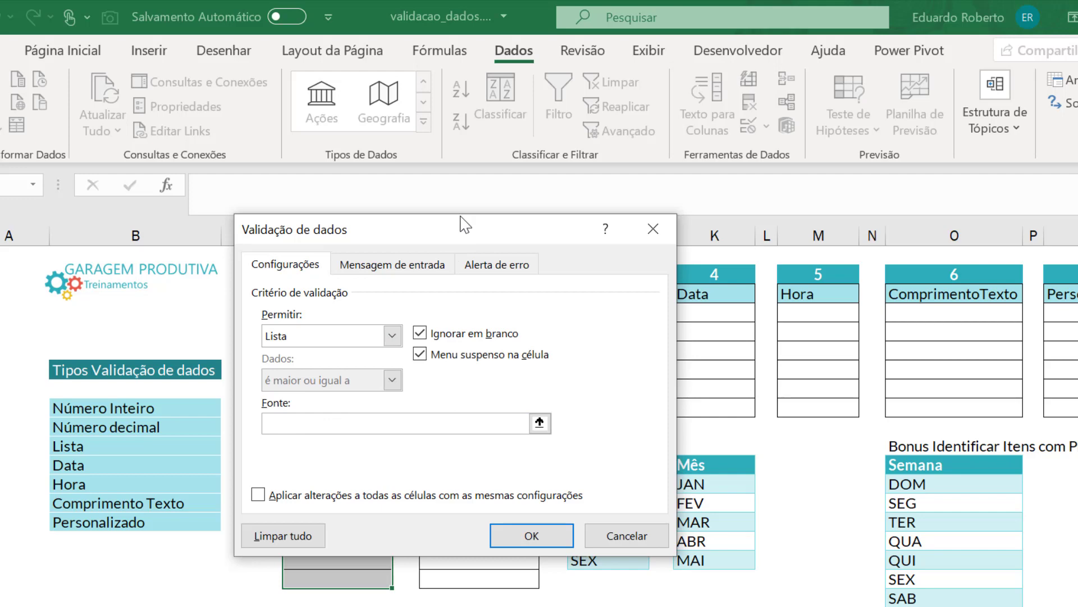
left_click_drag(462, 223, 371, 152)
left_click_drag(628, 487, 621, 561)
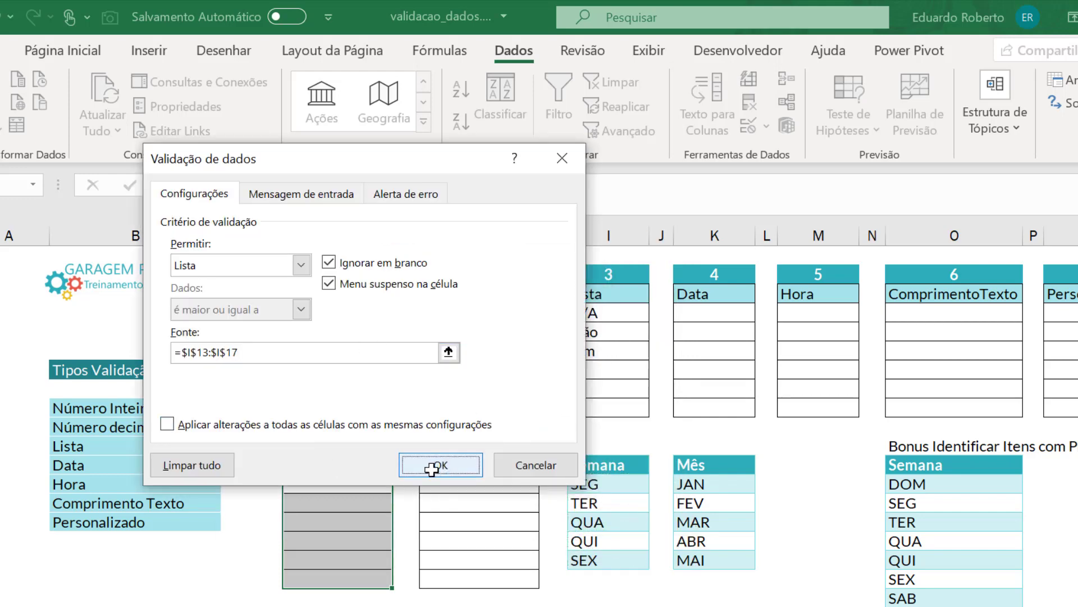
left_click(431, 467)
- Choose TER in E13, QUI in E16 and TER in E14 from the weekday validation list
left_click(375, 484)
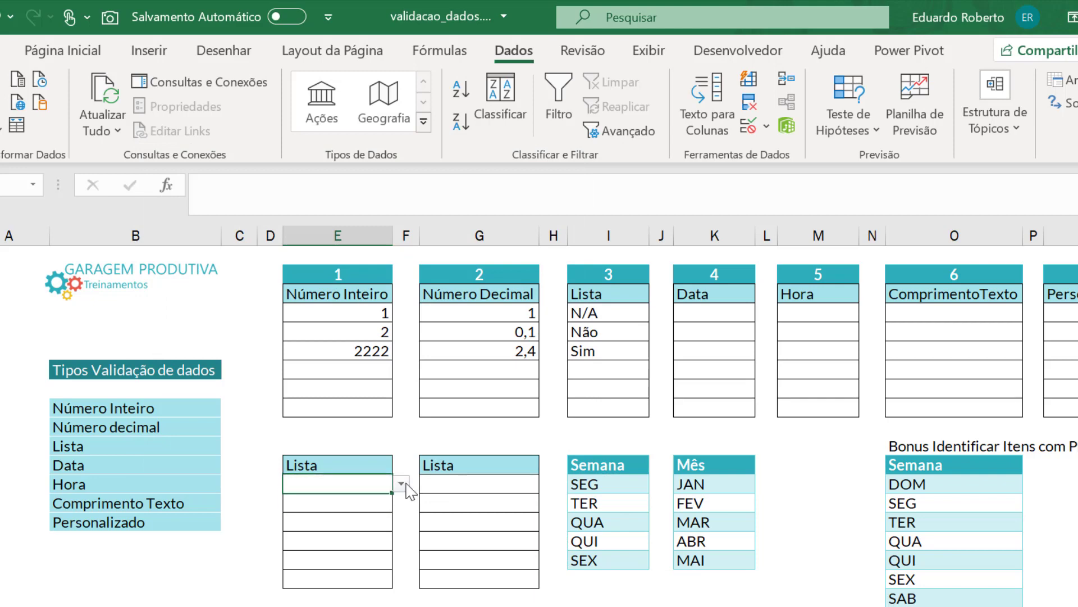
left_click(401, 484)
left_click(320, 512)
left_click(337, 541)
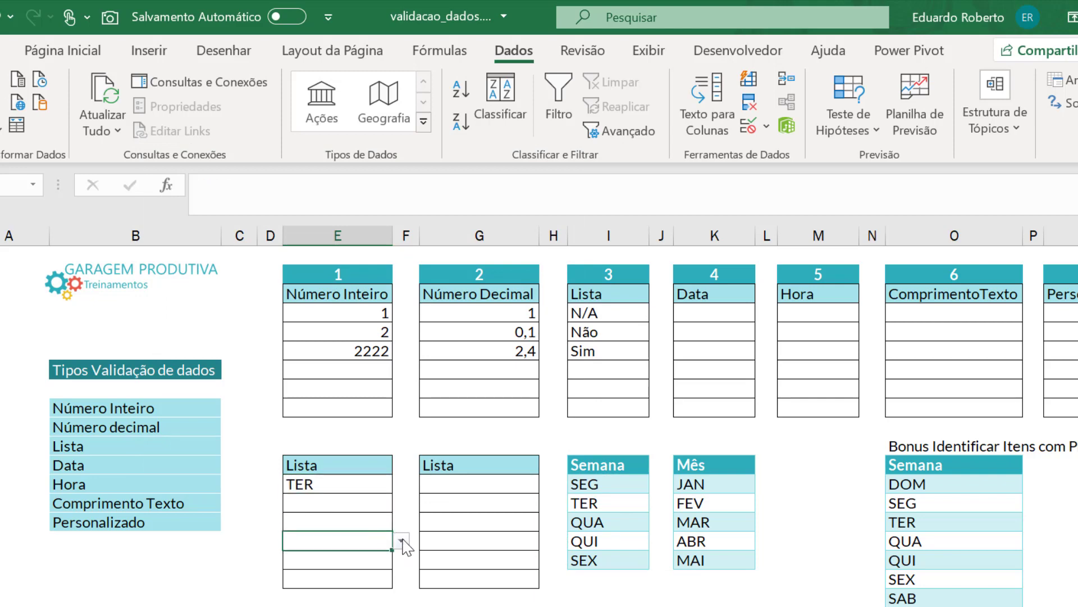
left_click(403, 541)
left_click(349, 598)
left_click(328, 508)
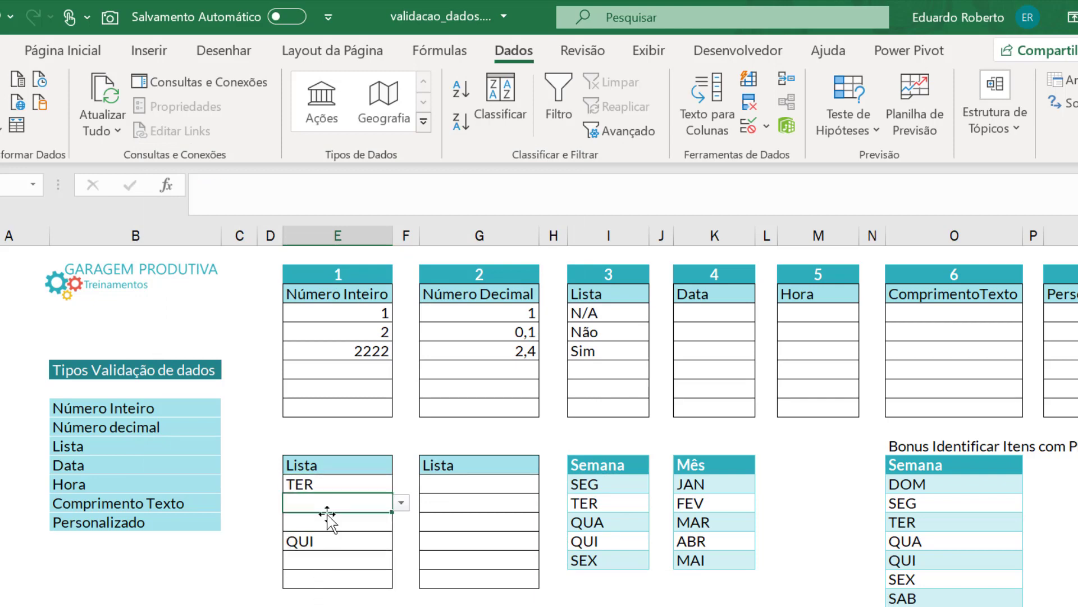
left_click(401, 502)
left_click(339, 535)
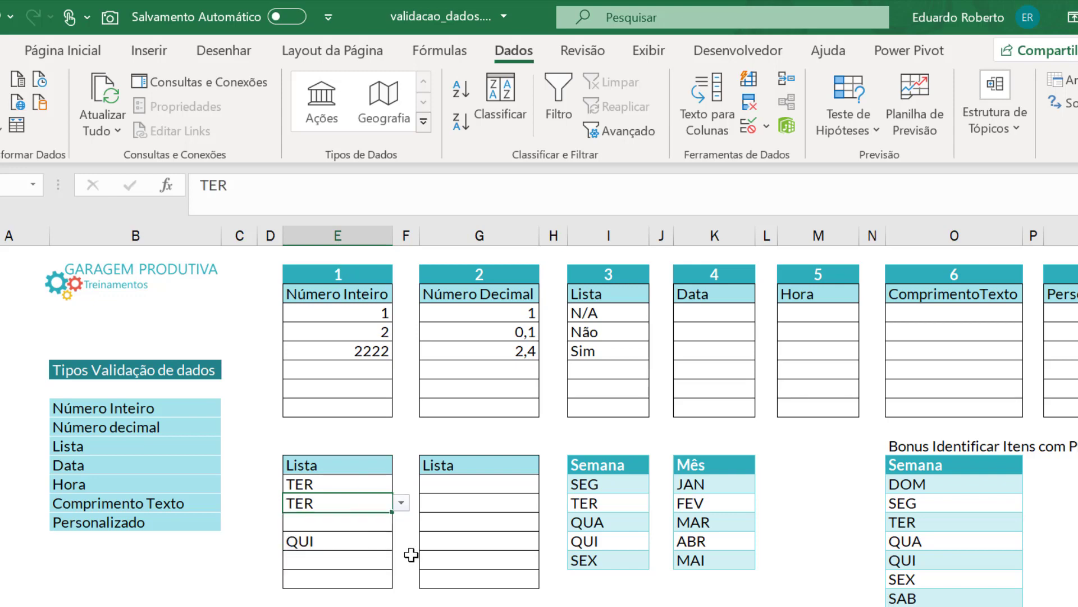
- Test the weekday list's fixed range by adding Sab in I18 and opening the E15 options, removing Sab again
left_click(599, 579)
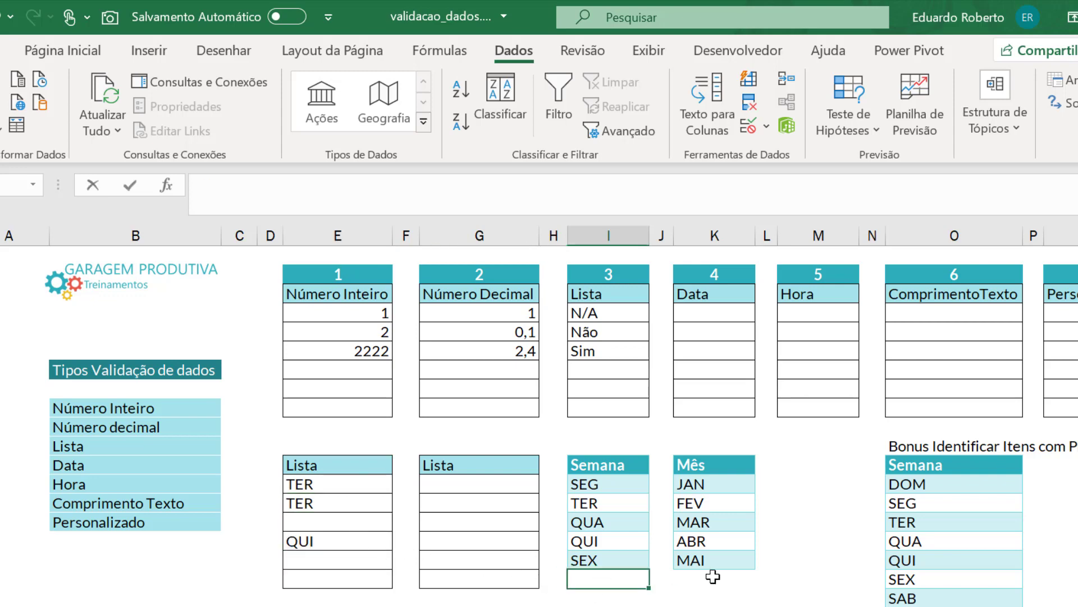
type("Sab")
key("Return")
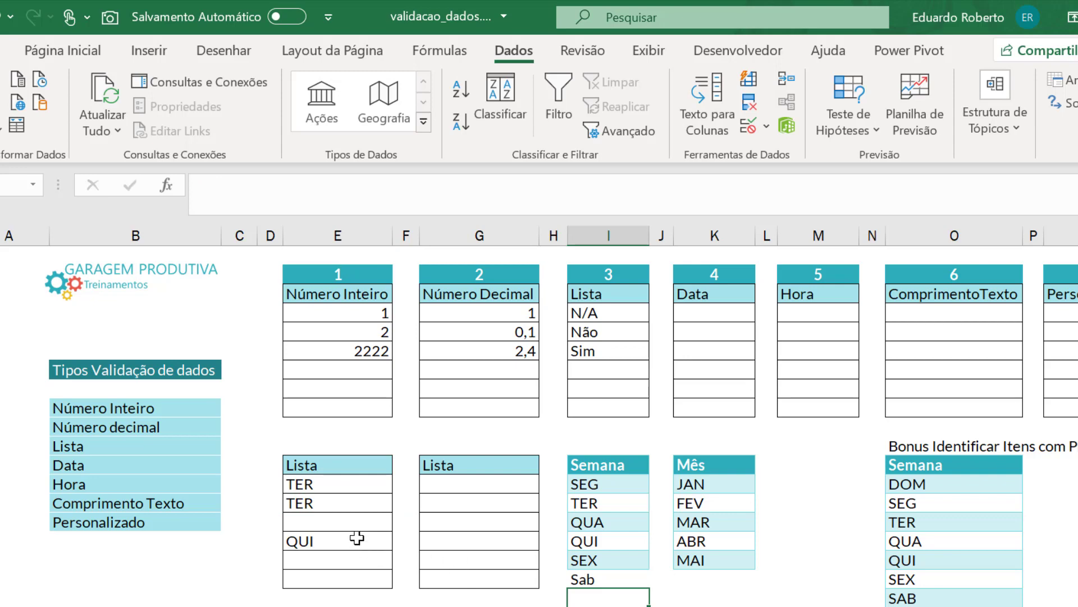
left_click(362, 523)
left_click(401, 521)
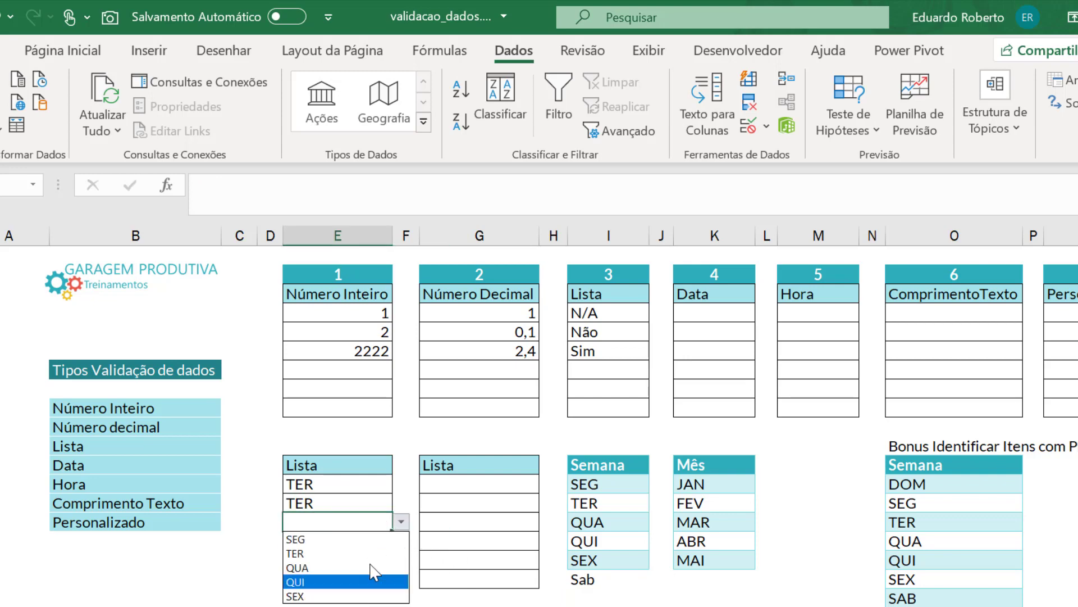
left_click(589, 576)
left_click(595, 578)
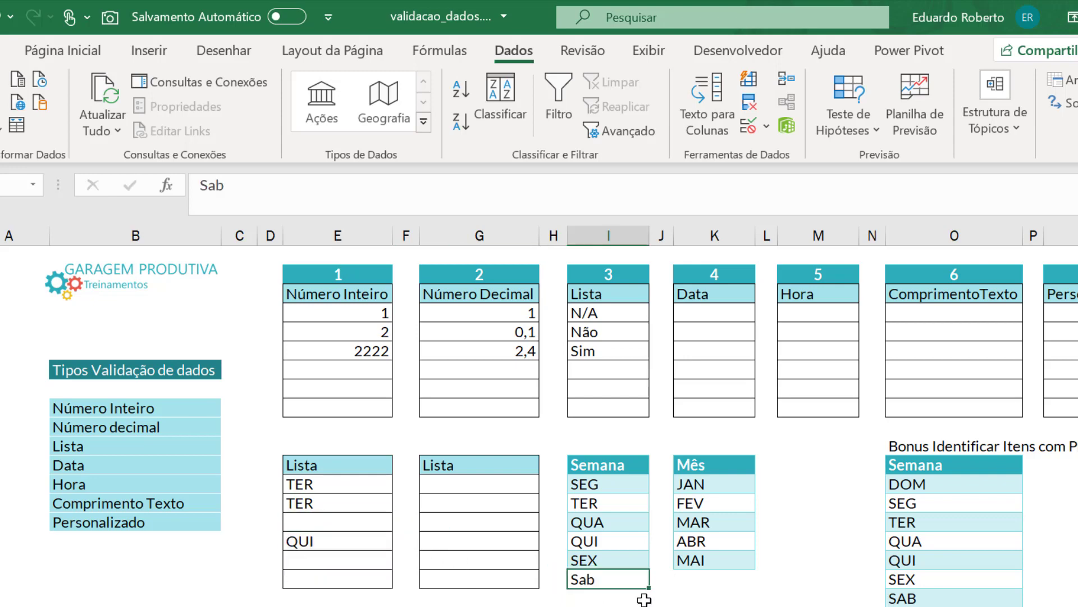
key("Delete")
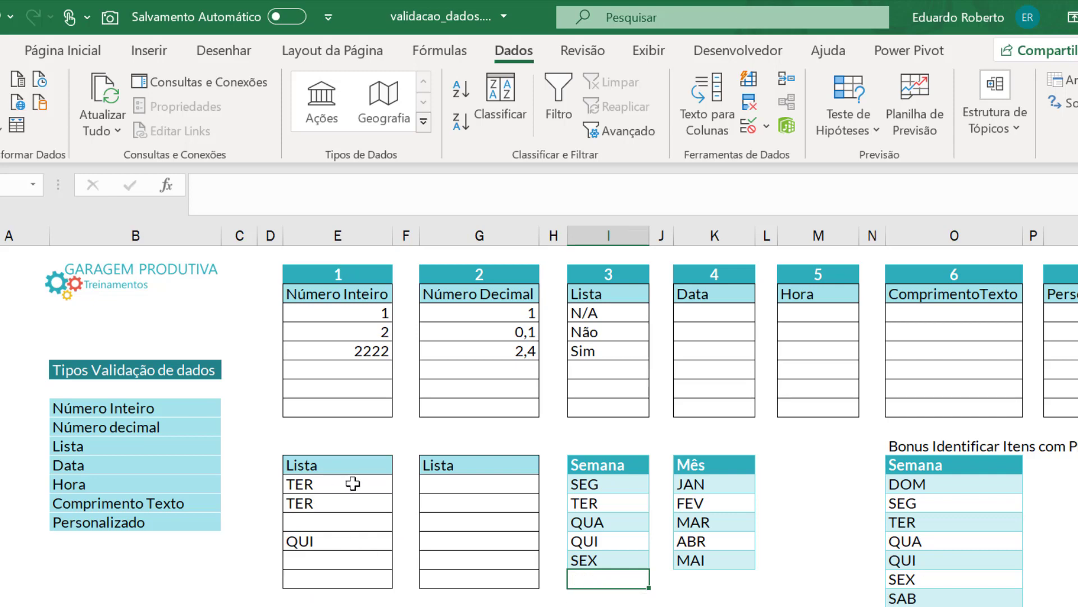
- Clear the weekday choices from E13:E18 under the lower Lista header
left_click_drag(353, 483, 347, 580)
key("Delete")
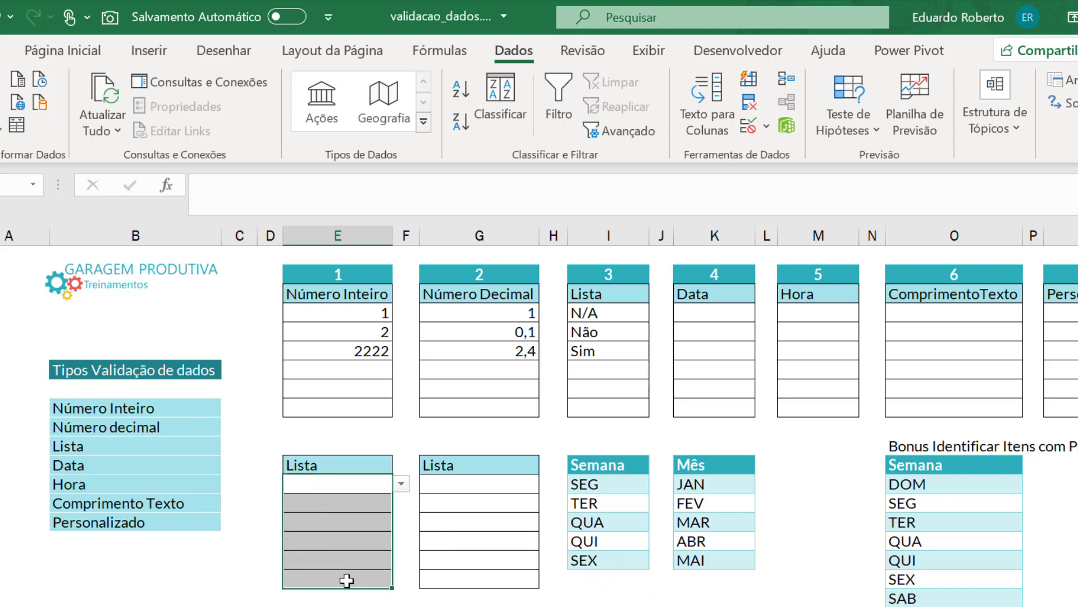
left_click(616, 604)
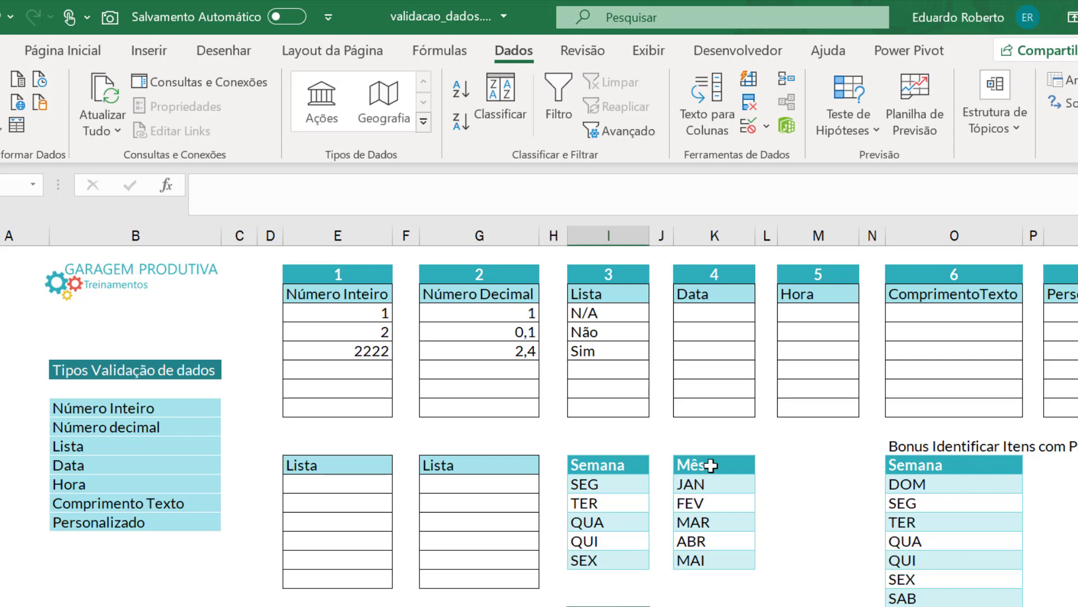
- Convert the Mês range K12:K17 into a table with headers and name the table mes
left_click_drag(710, 465, 717, 558)
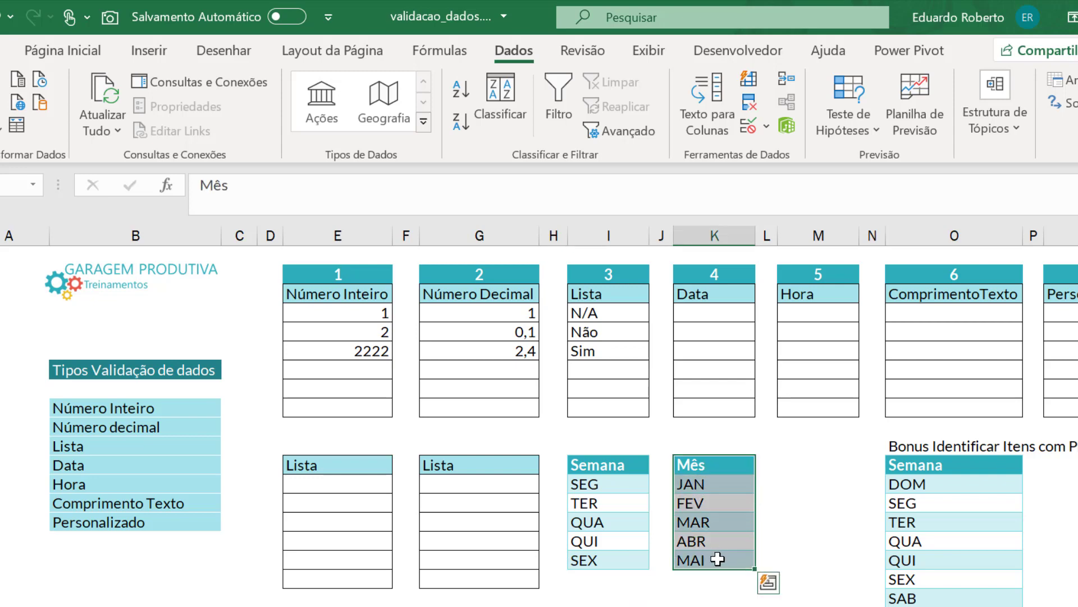
key("ctrl+alt+t")
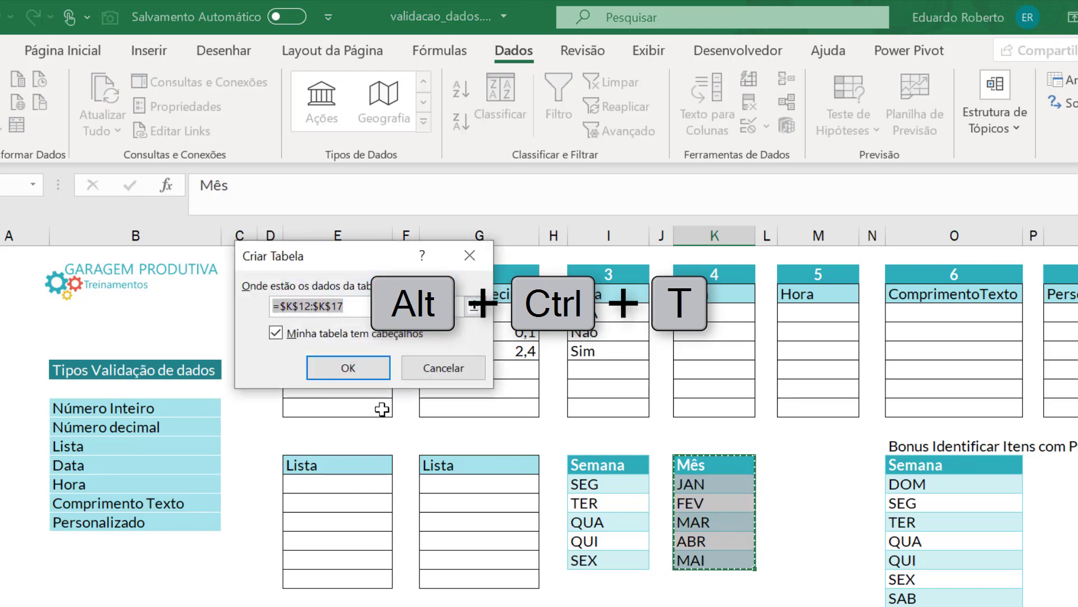
left_click(365, 379)
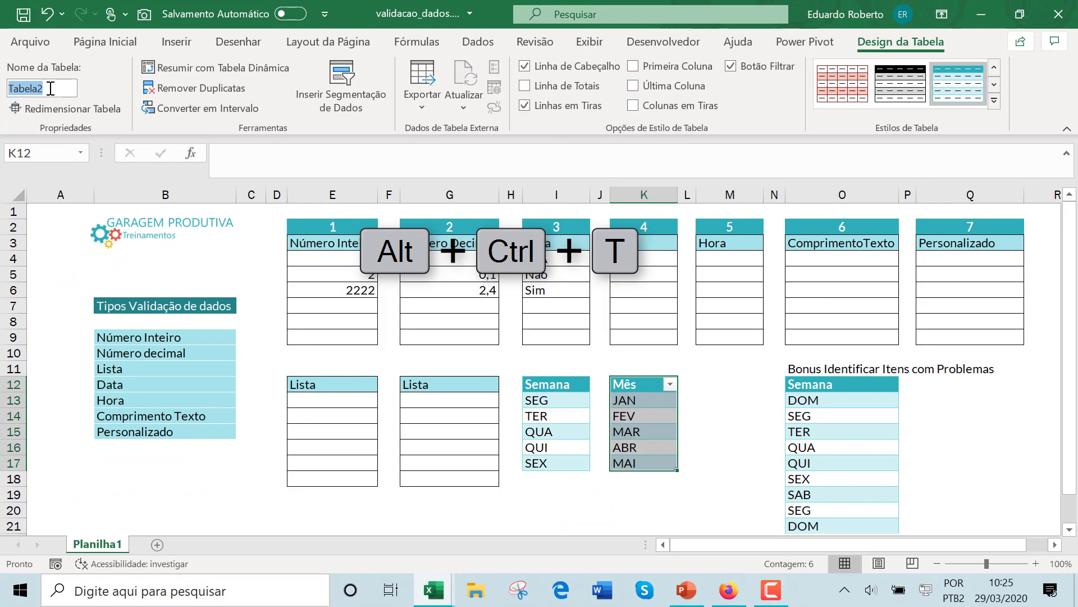
double_click(37, 97)
type("mes")
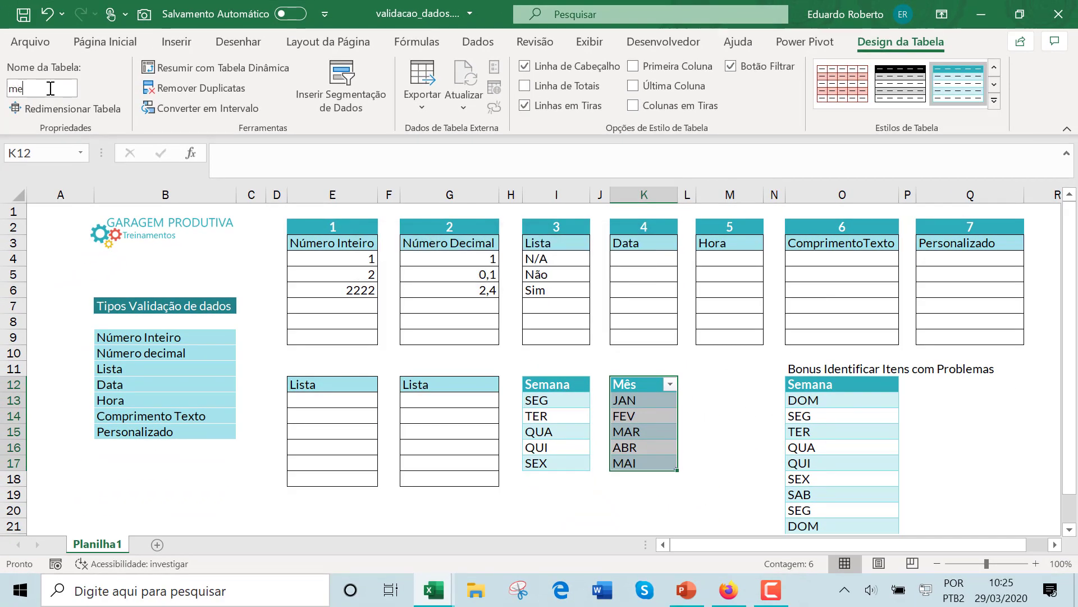
left_click(640, 489)
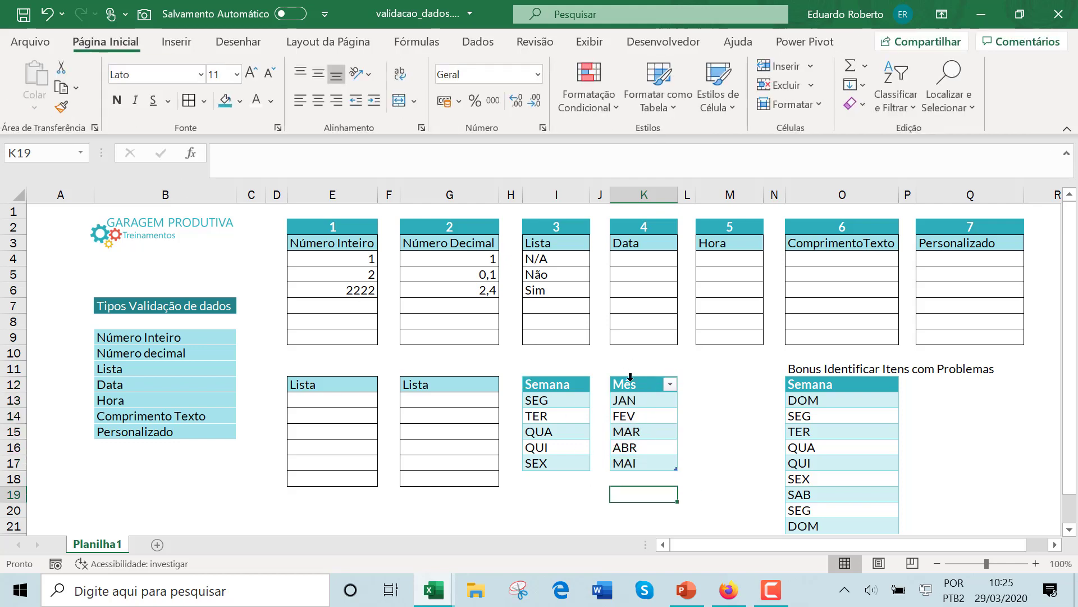
- Define the name Mês in the Name Manager, referring to the table's month cells with =mes[Mês]
left_click_drag(639, 395, 640, 464)
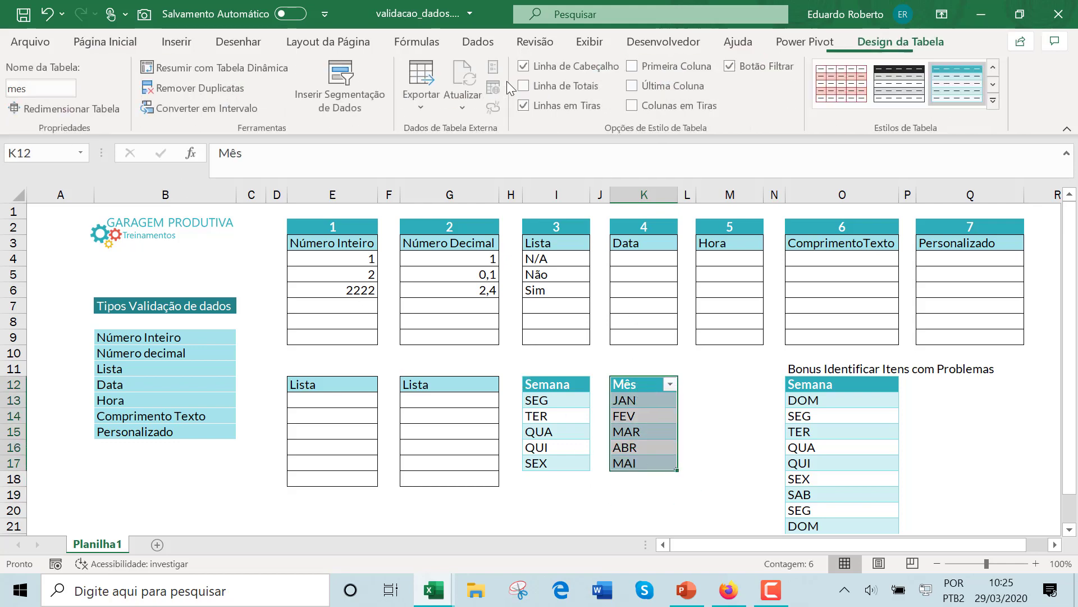
left_click(480, 42)
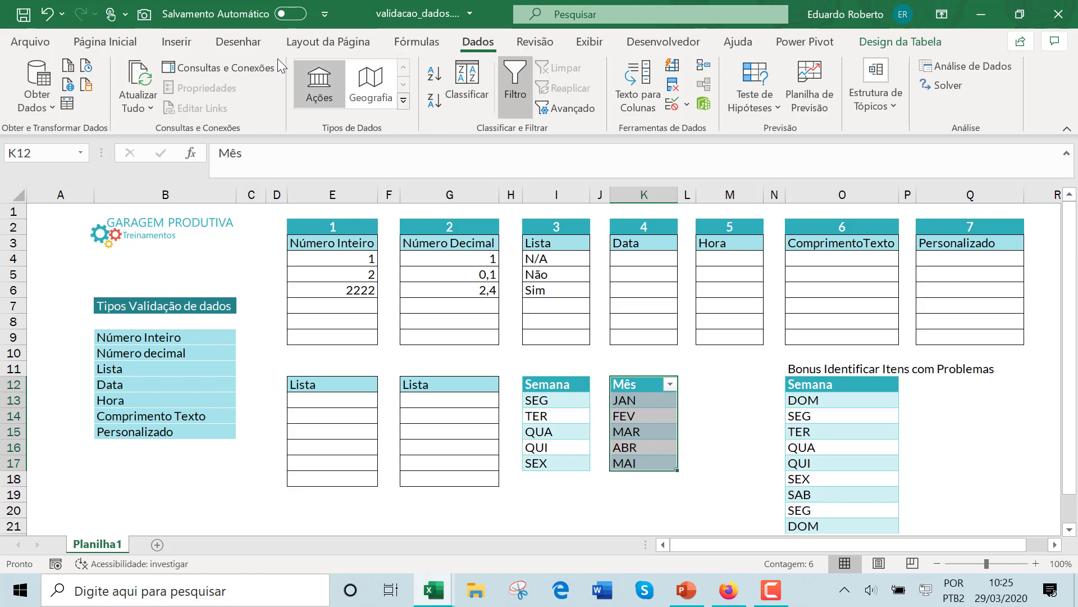
left_click(131, 45)
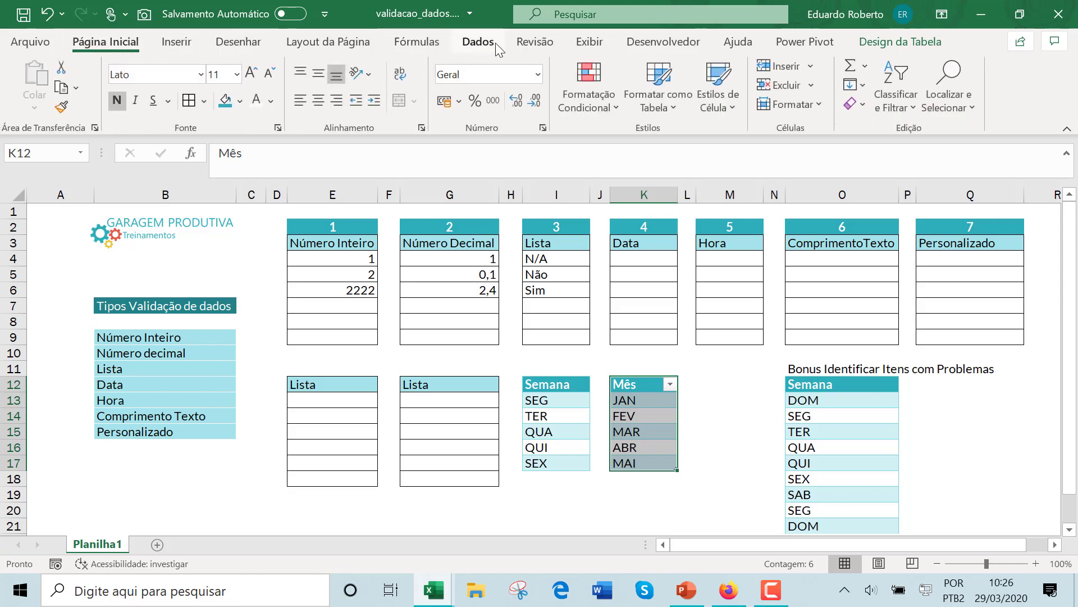
left_click(406, 47)
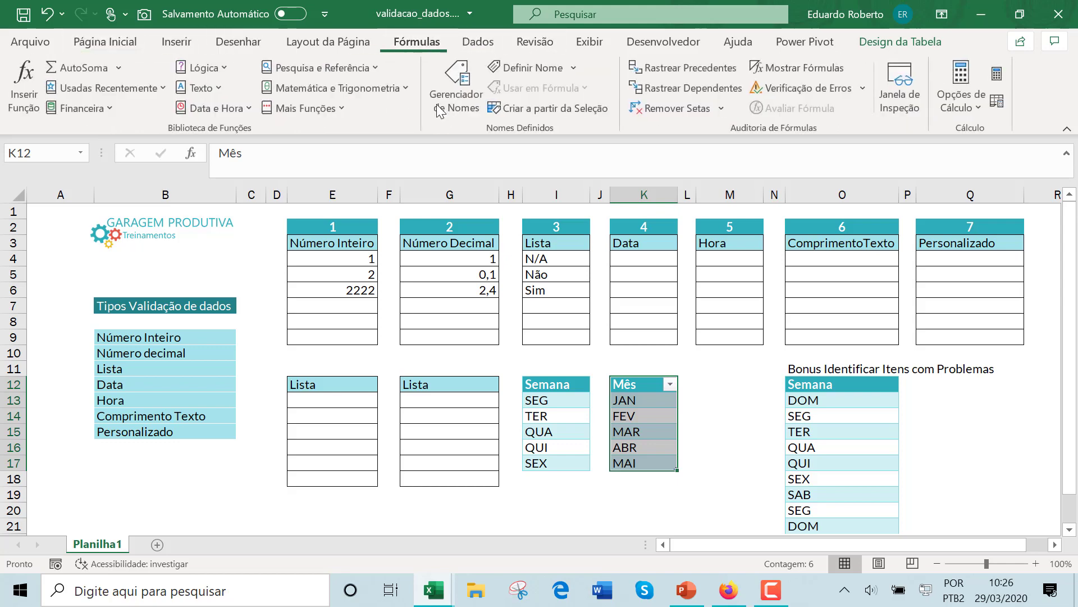
left_click(471, 81)
left_click(164, 119)
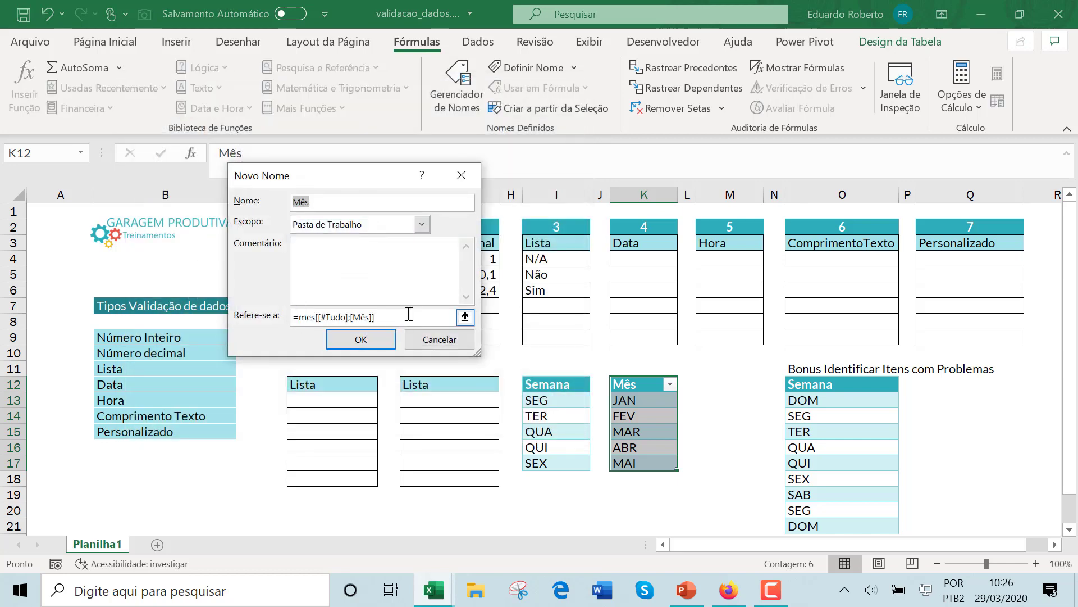
left_click_drag(393, 317, 293, 316)
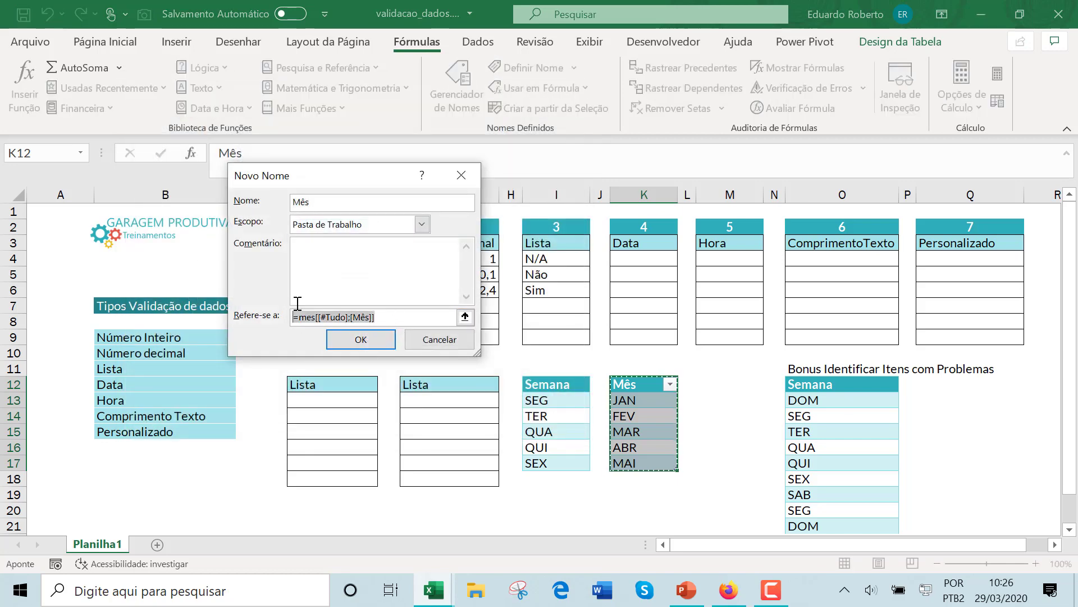
type("=")
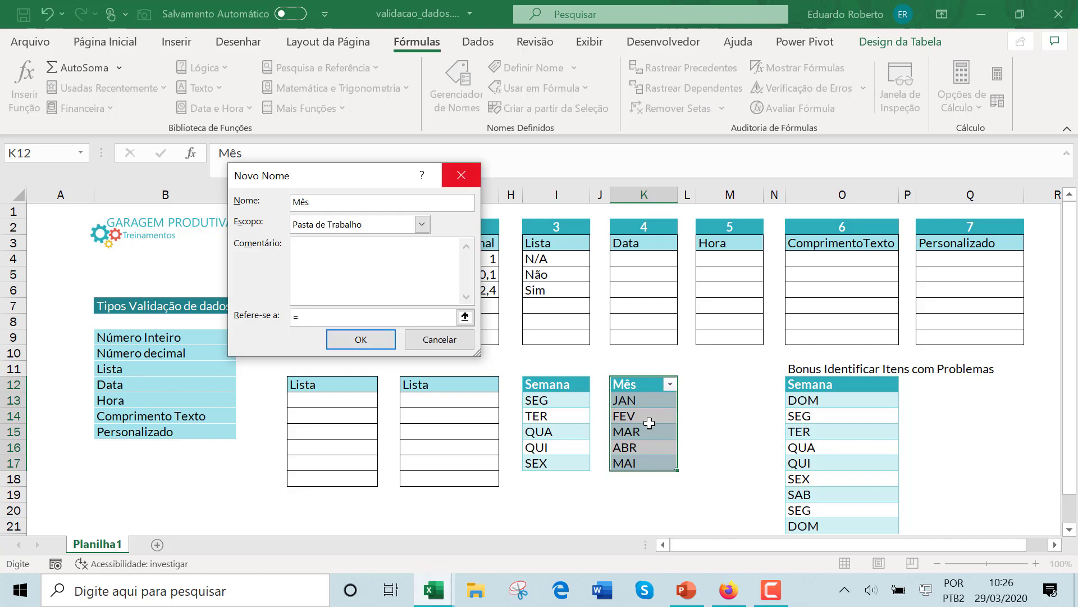
left_click_drag(647, 401, 645, 465)
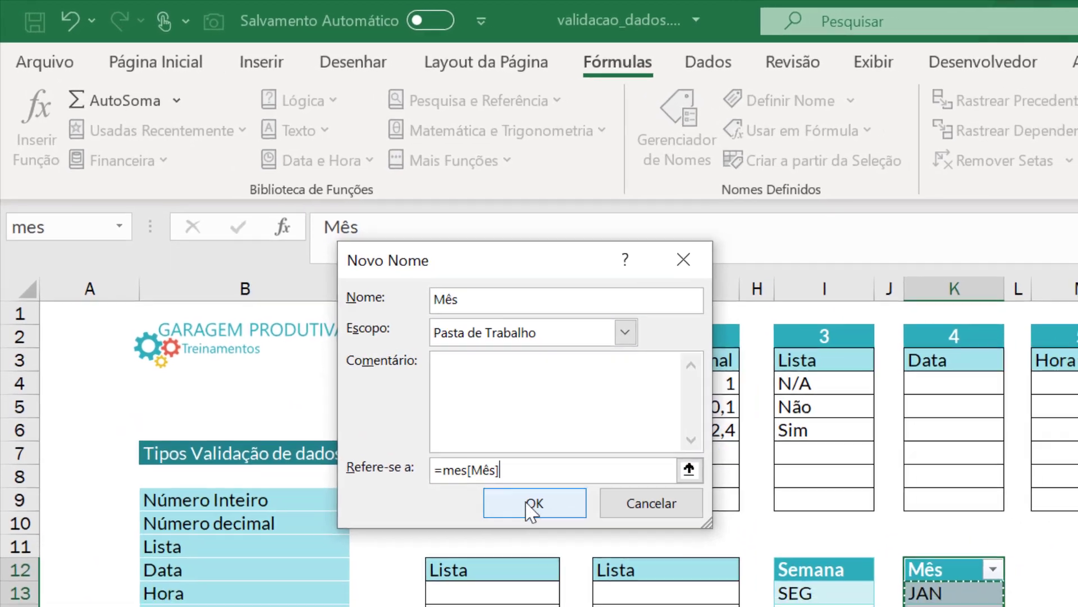
left_click(360, 339)
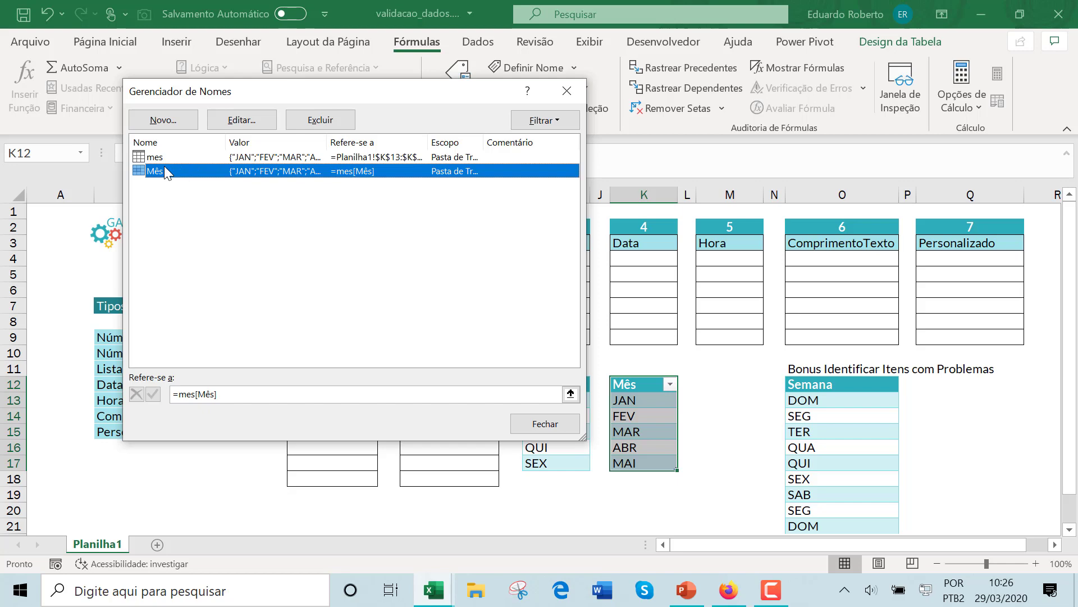
left_click(545, 424)
left_click(538, 494)
left_click(656, 435)
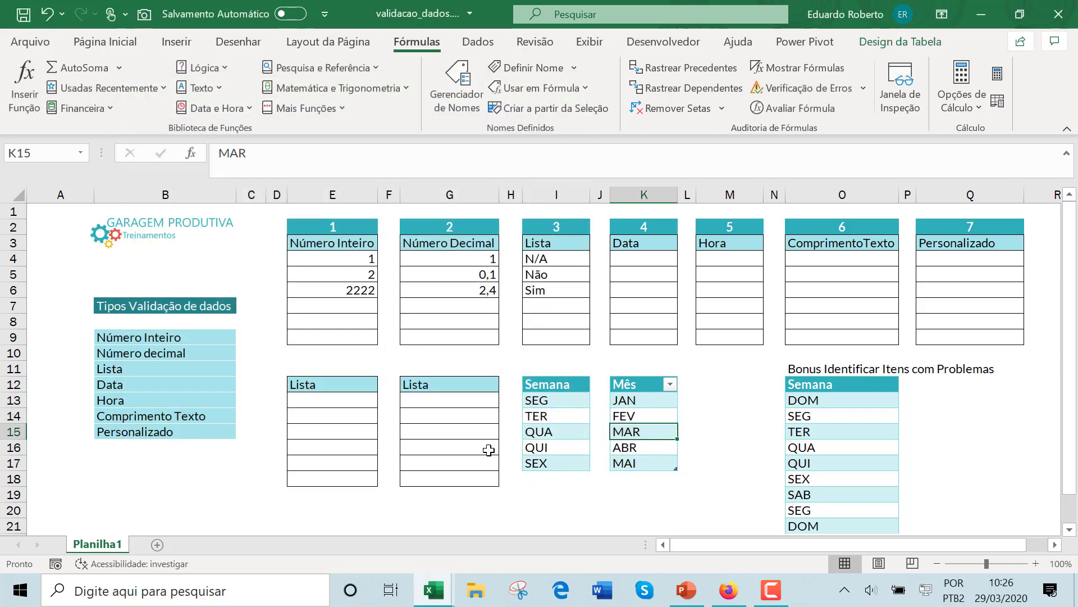
- Reset the data validation of G13:G18 under the second lower Lista header to Qualquer valor
left_click(457, 445)
left_click_drag(447, 394, 455, 475)
key("ctrl+1")
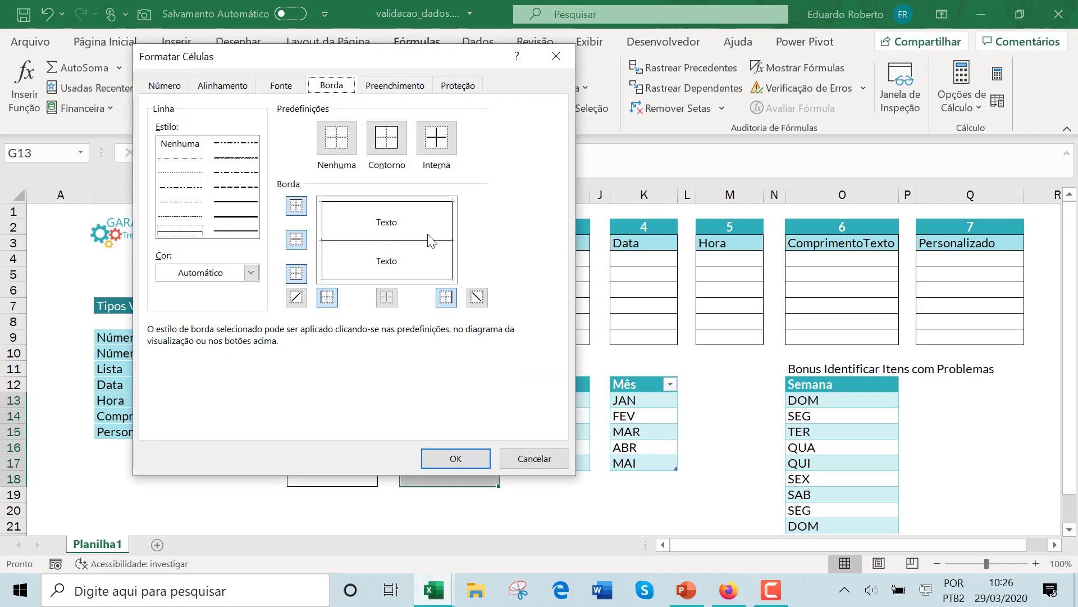
left_click(537, 457)
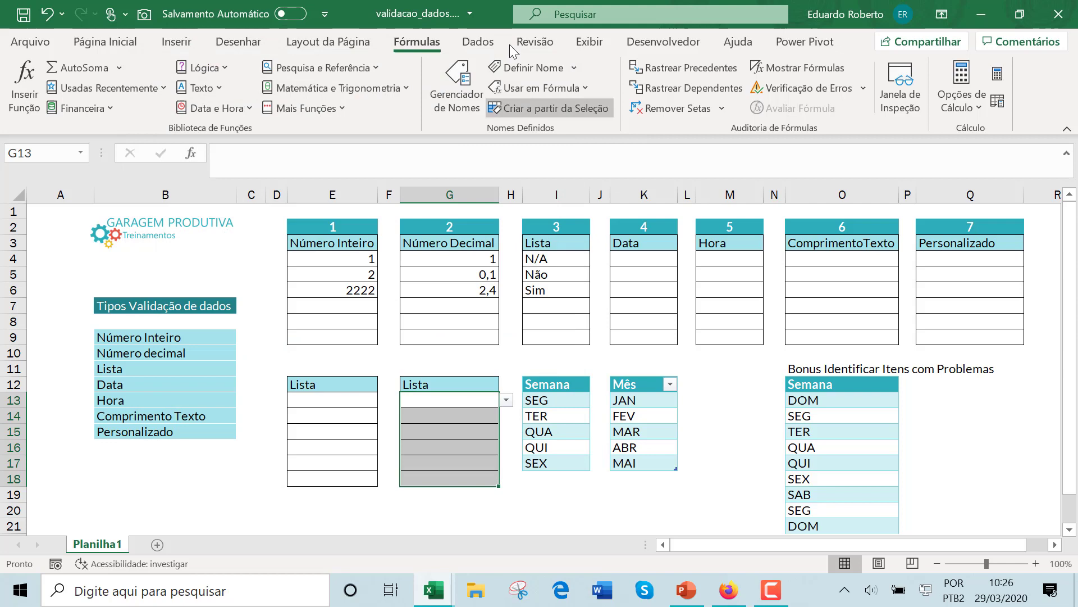
left_click(478, 42)
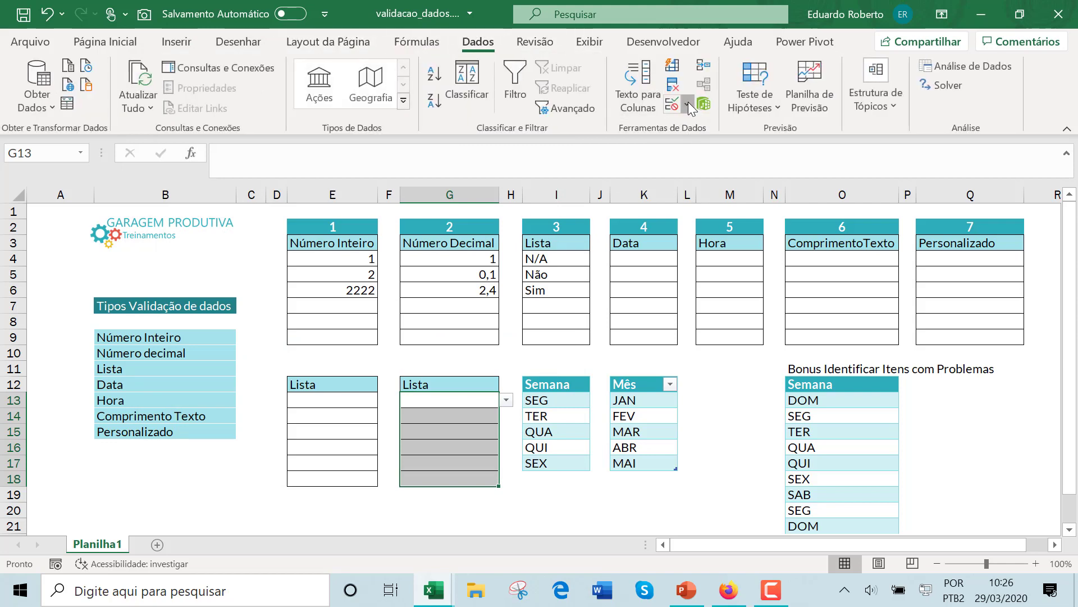
left_click(688, 106)
left_click(730, 128)
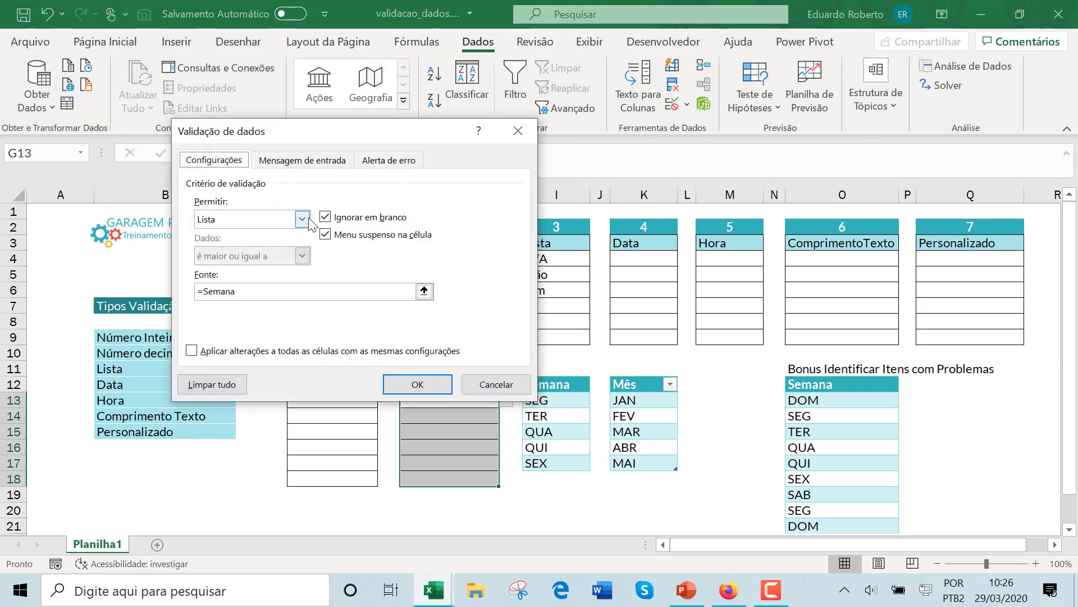
left_click(273, 223)
left_click(257, 235)
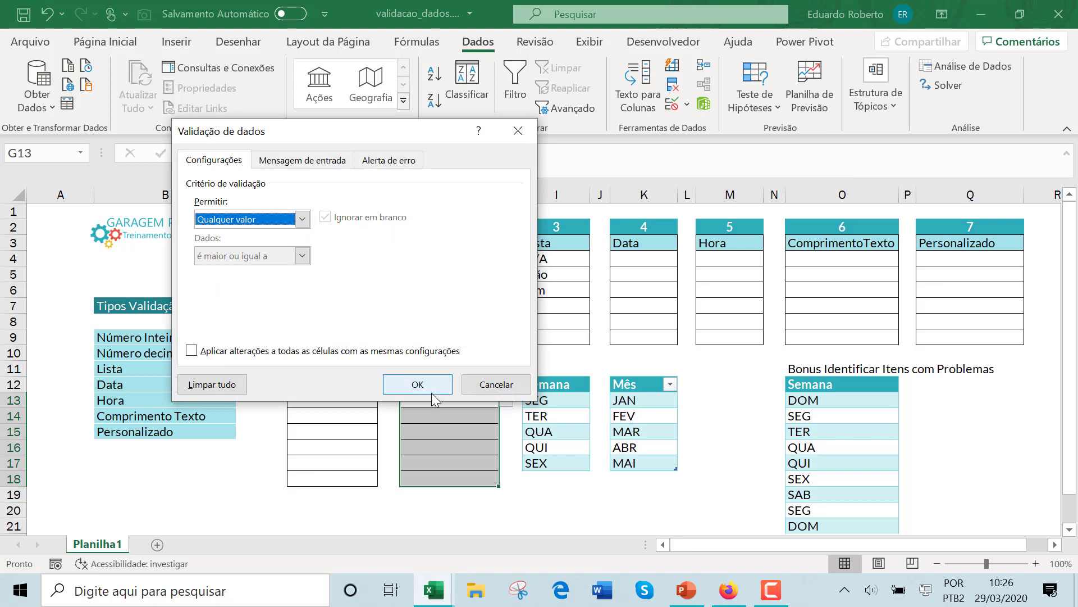
left_click(417, 384)
- Apply data validation to G13:G18, allowing a Lista with the defined name =Mês as its source
left_click_drag(449, 400, 464, 480)
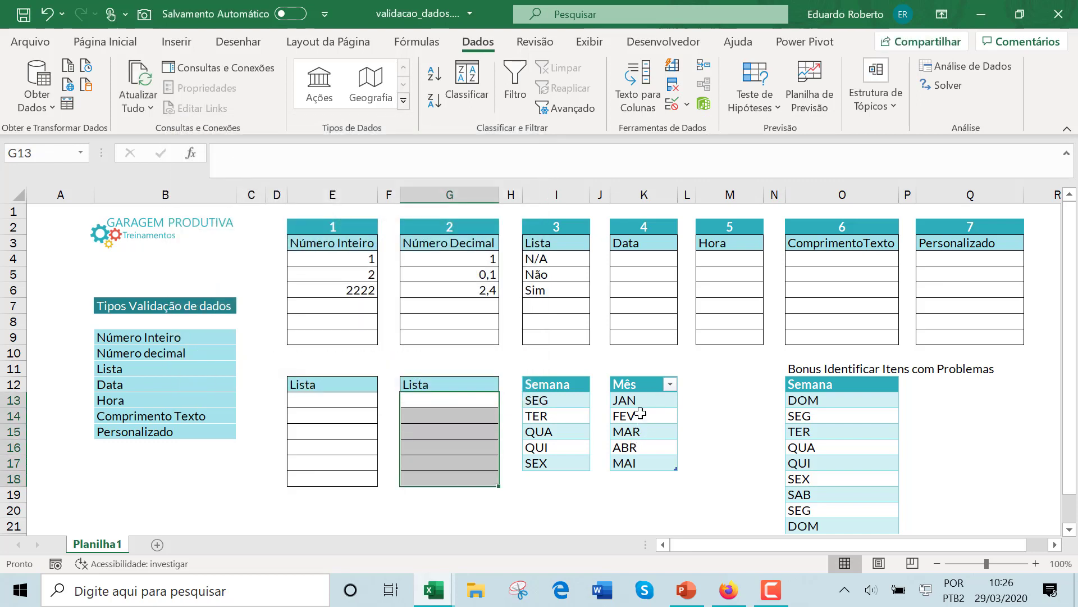
left_click(688, 105)
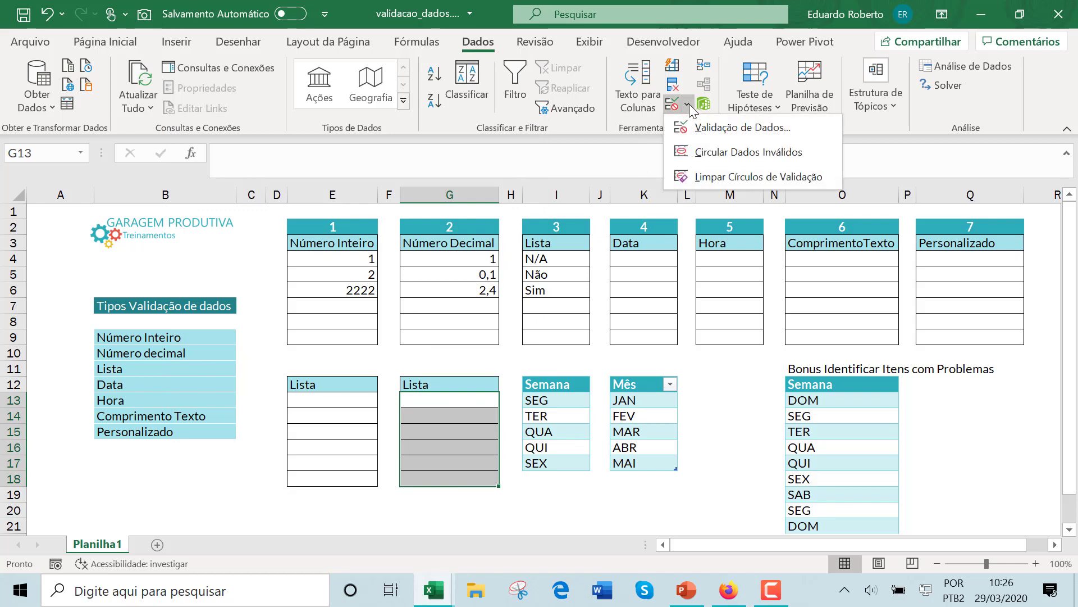
left_click(705, 128)
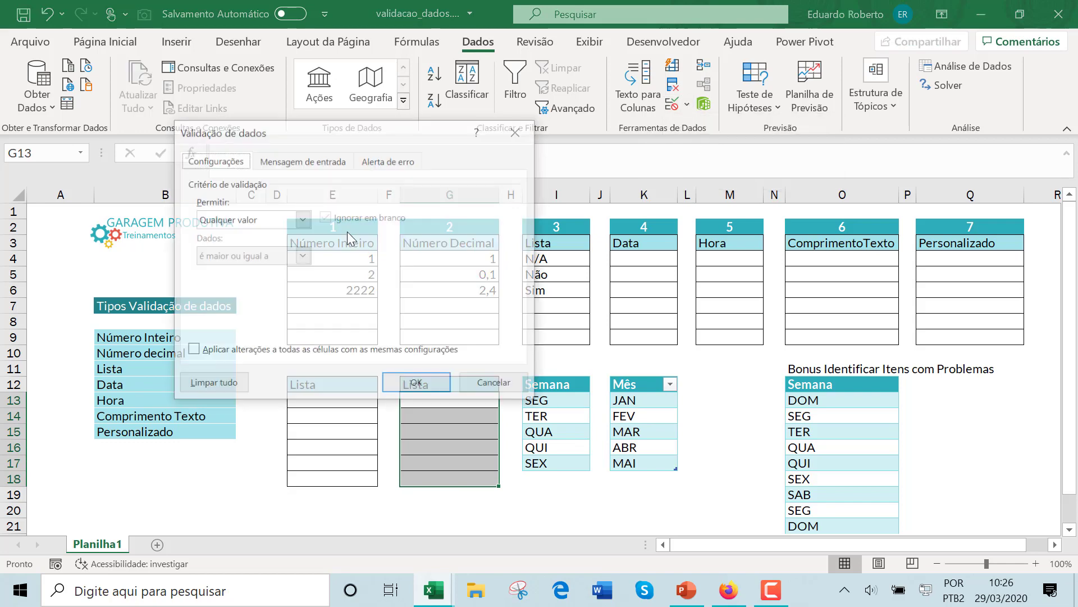
left_click(304, 219)
left_click(253, 273)
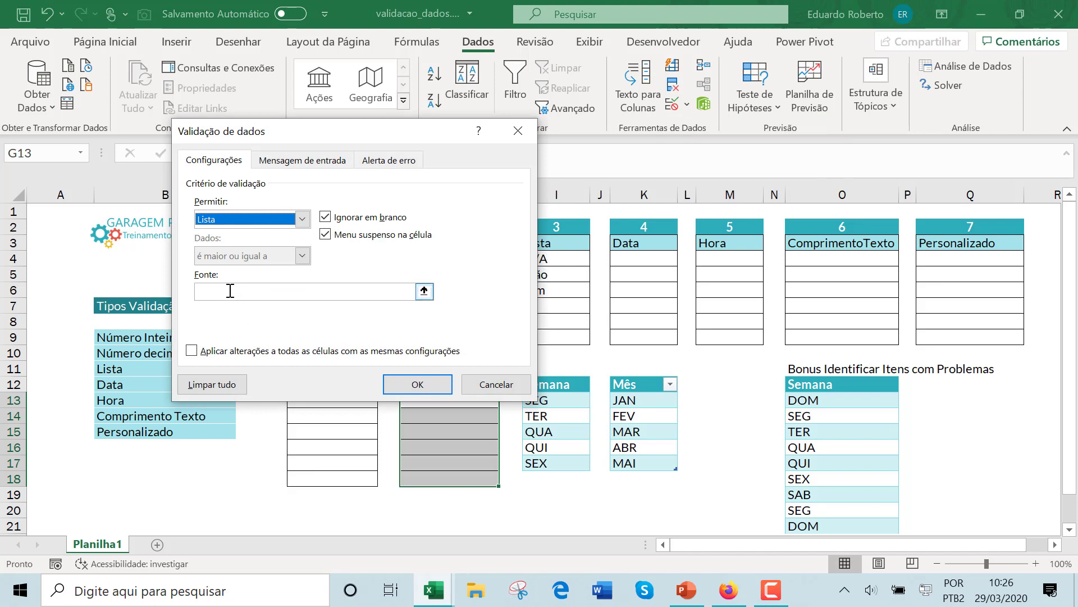
left_click(230, 290)
key("F3")
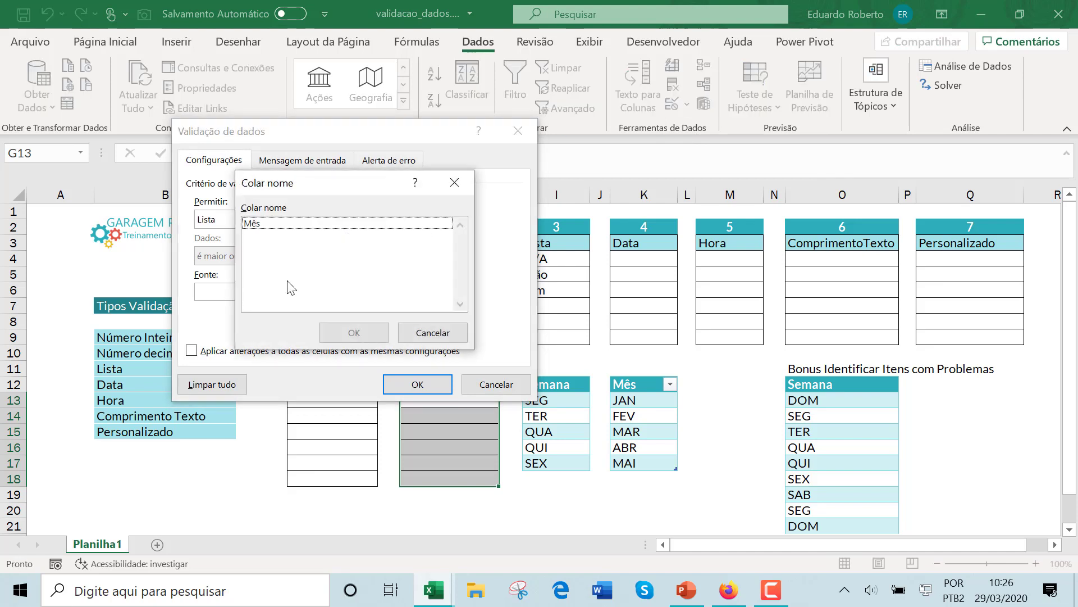
left_click(272, 227)
left_click(351, 332)
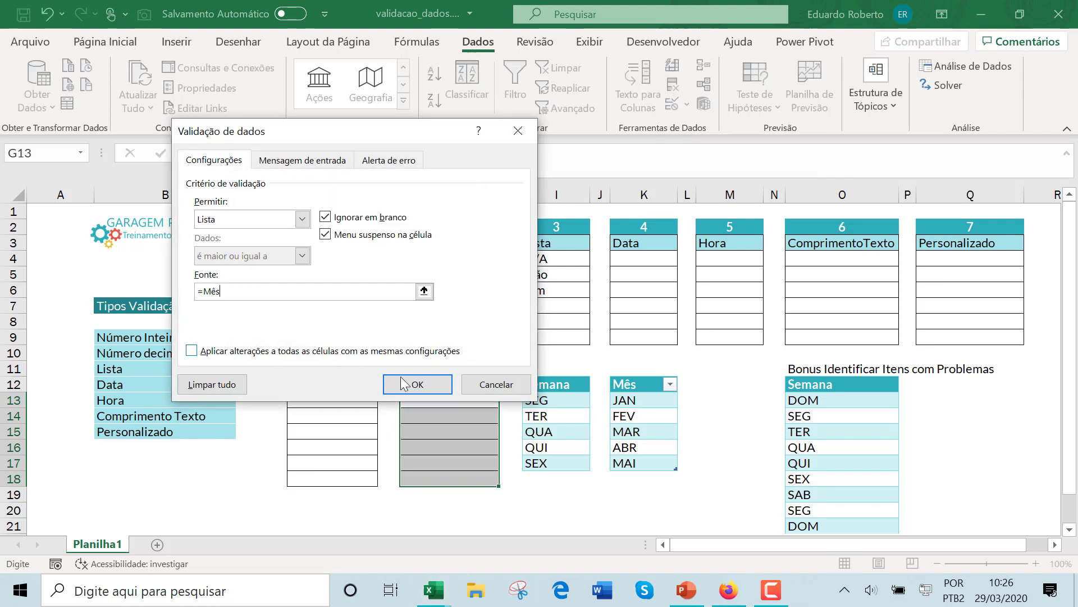
left_click(434, 383)
- Choose FEV in G15 from the month validation list and open the same list in G13
left_click(474, 431)
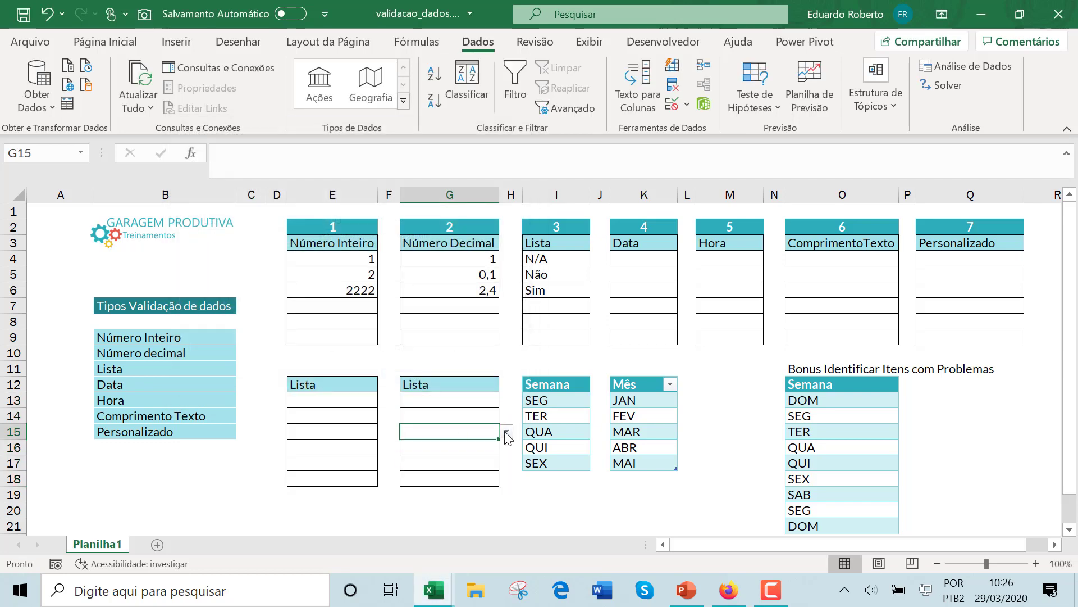
left_click(506, 431)
left_click(447, 456)
left_click(441, 399)
left_click(507, 399)
left_click(440, 417)
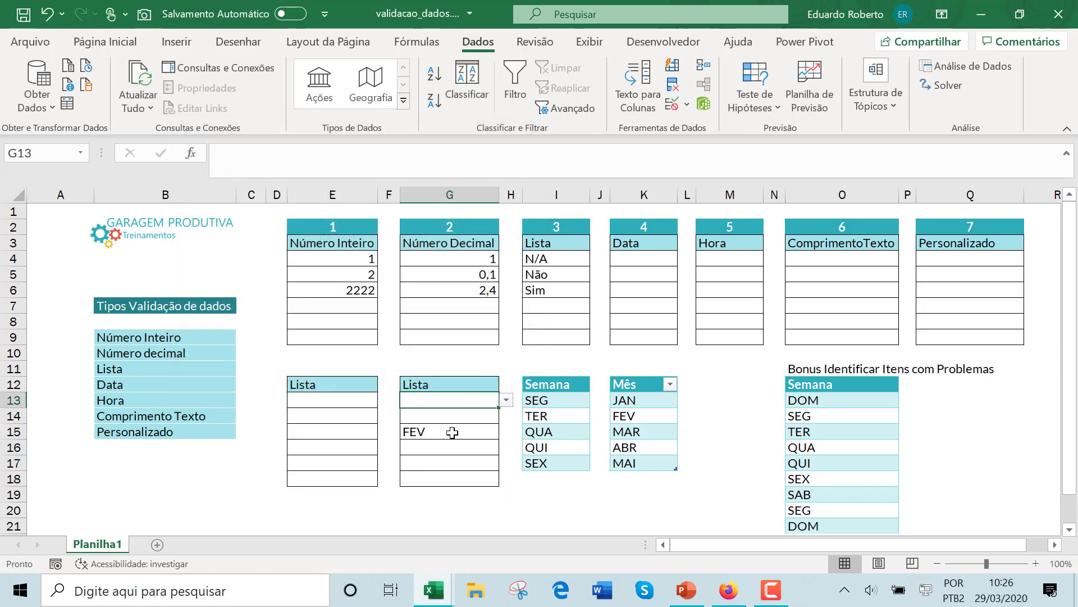
- Add JUN as a new month in K18, directly below MAI in the Mês table
left_click(702, 468)
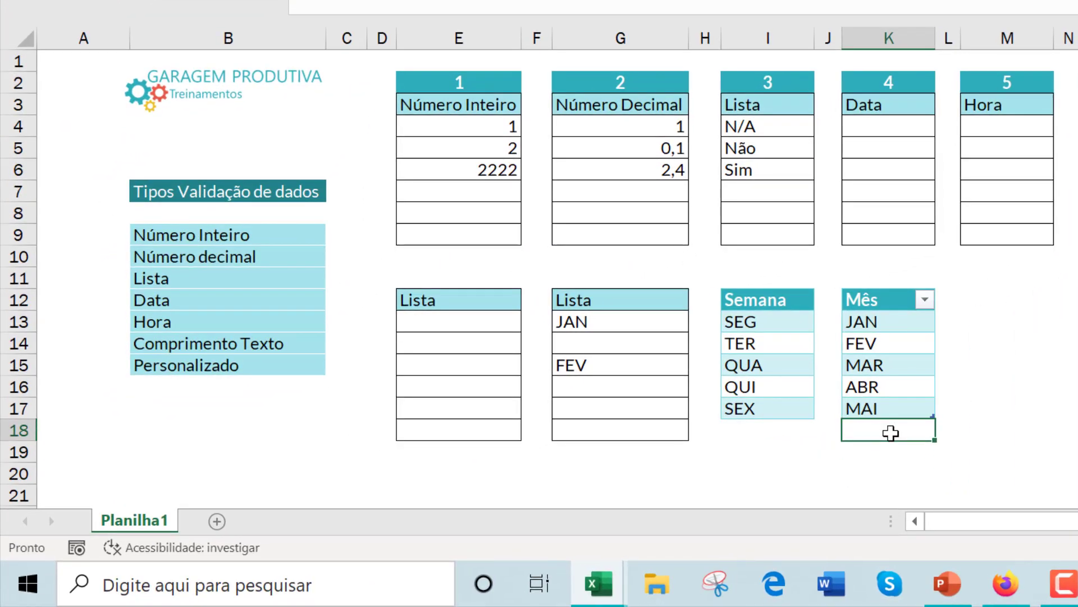
type("jun")
type("JUN")
key("Return")
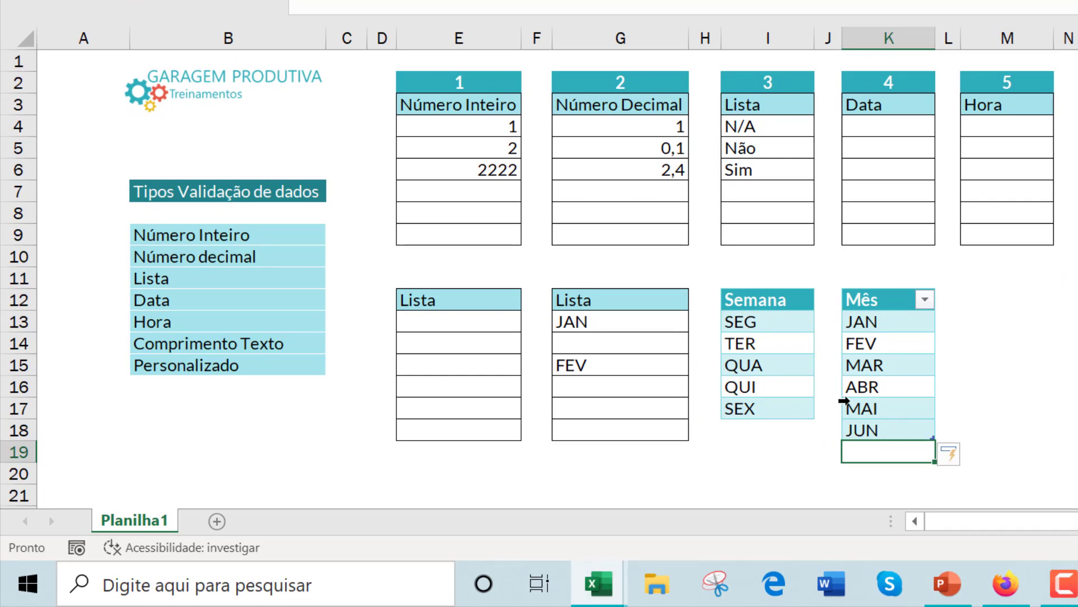
- Choose JUN in G14 and MAR in G17 from the month validation list
left_click(641, 347)
left_click(699, 343)
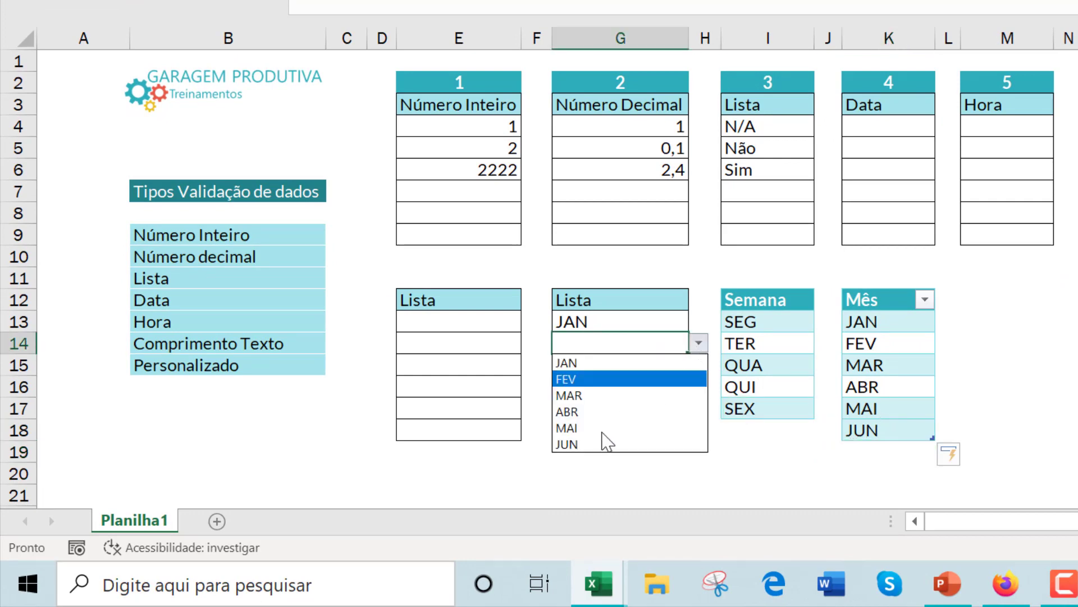
left_click(590, 444)
left_click(606, 405)
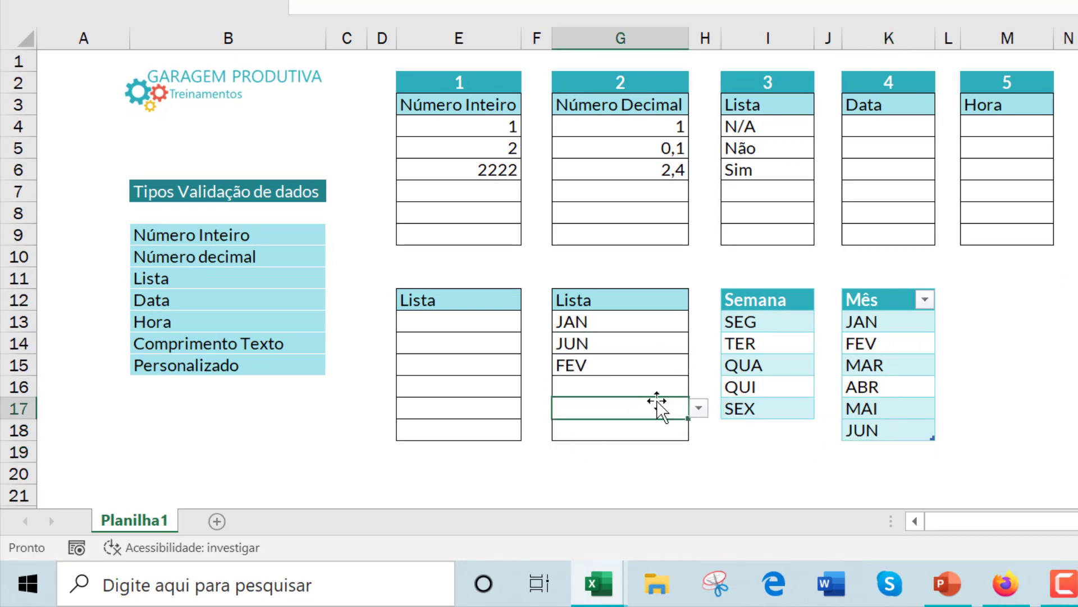
left_click(699, 408)
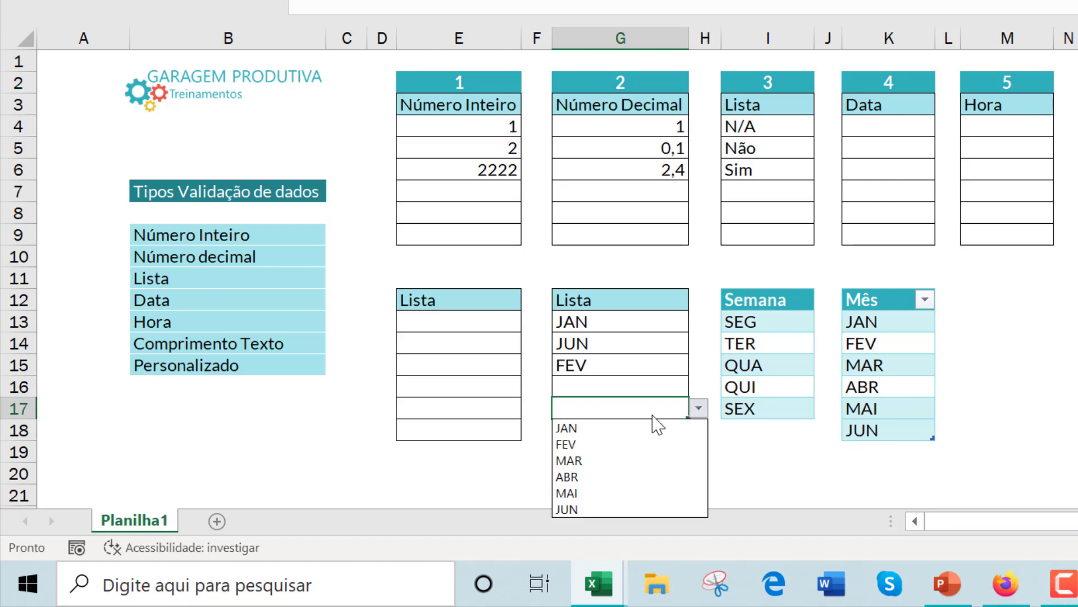
left_click(597, 459)
left_click(614, 384)
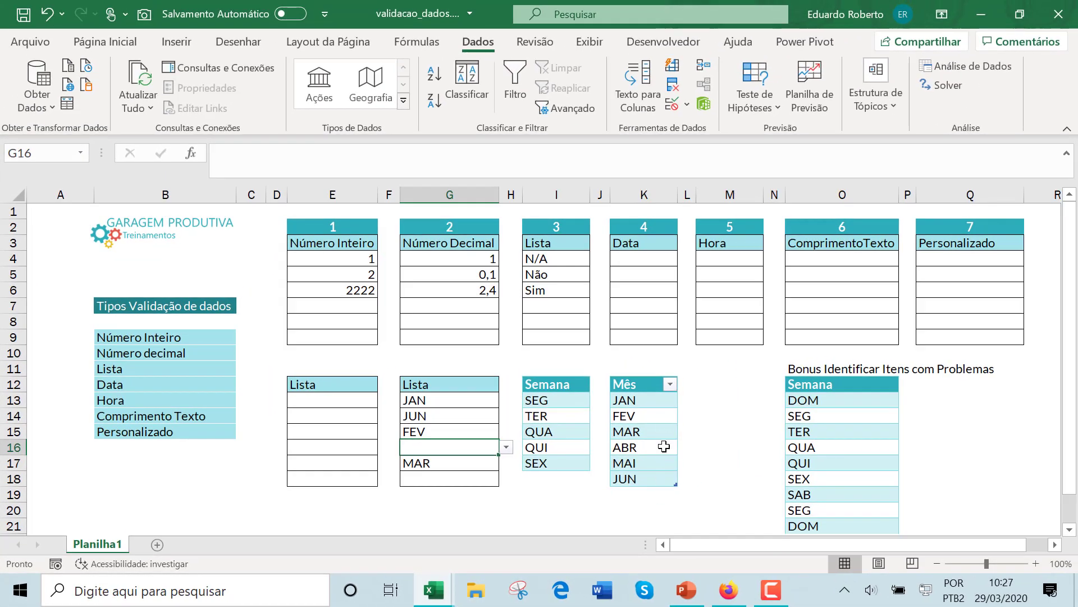
- Review the month table's cells and the defined name Mês with its reference in the Name Manager
left_click_drag(641, 386, 639, 481)
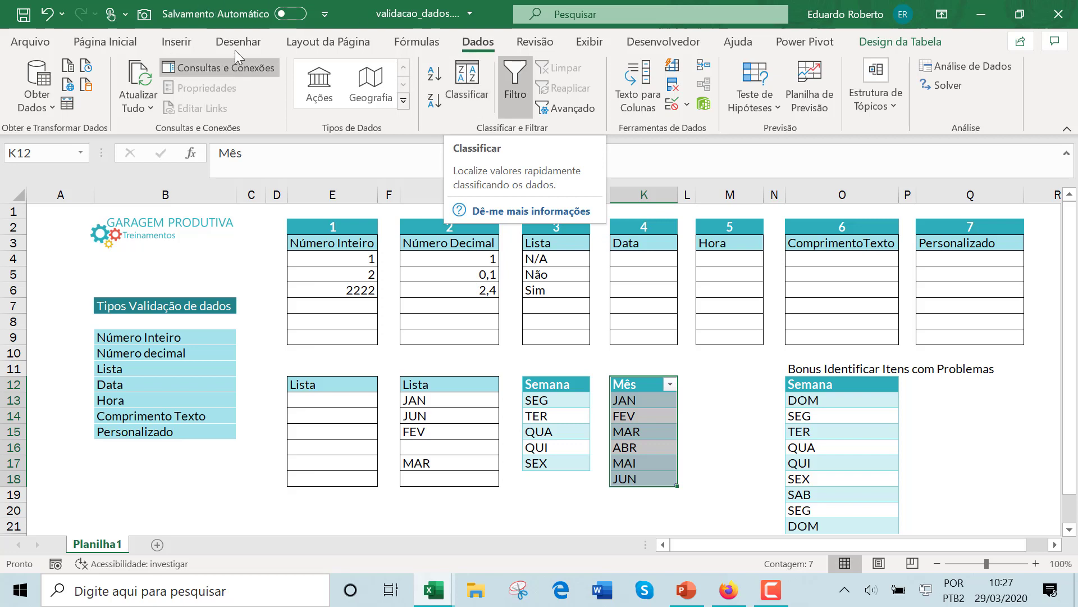
left_click(105, 41)
left_click(417, 41)
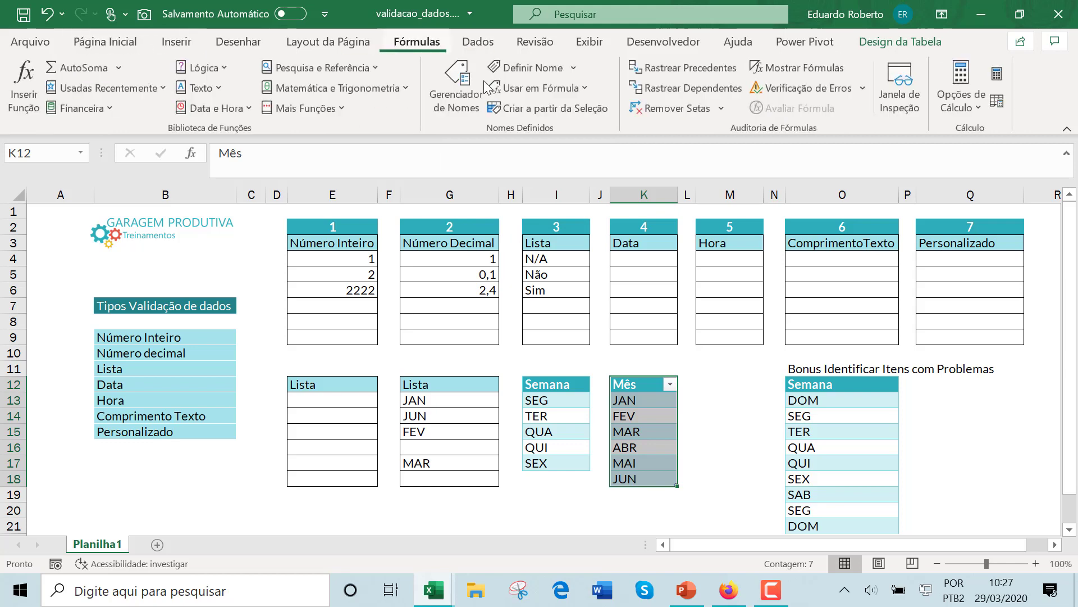
left_click(458, 84)
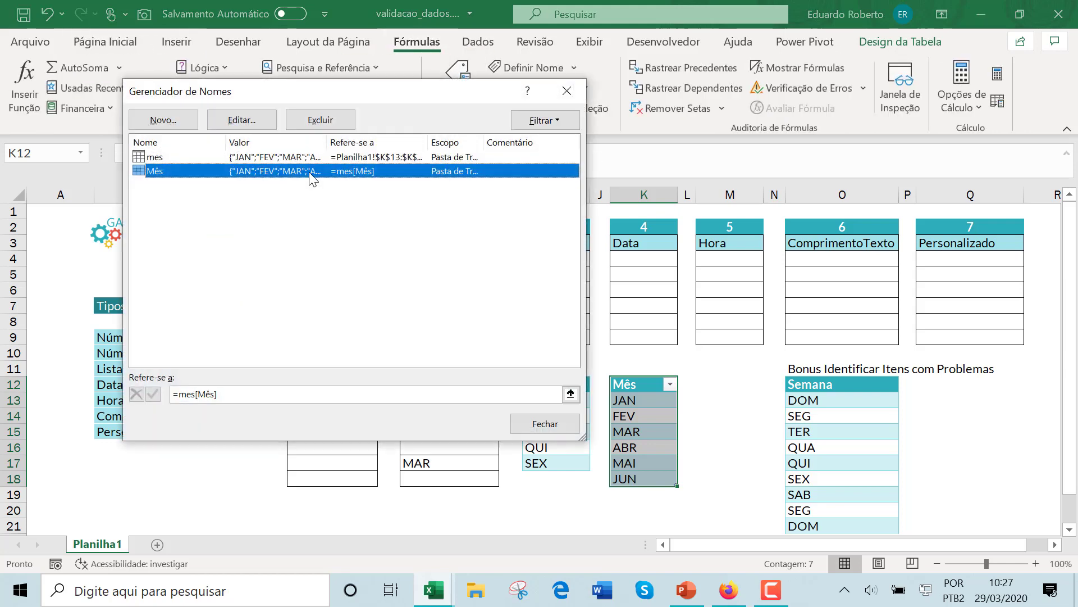
left_click(183, 151)
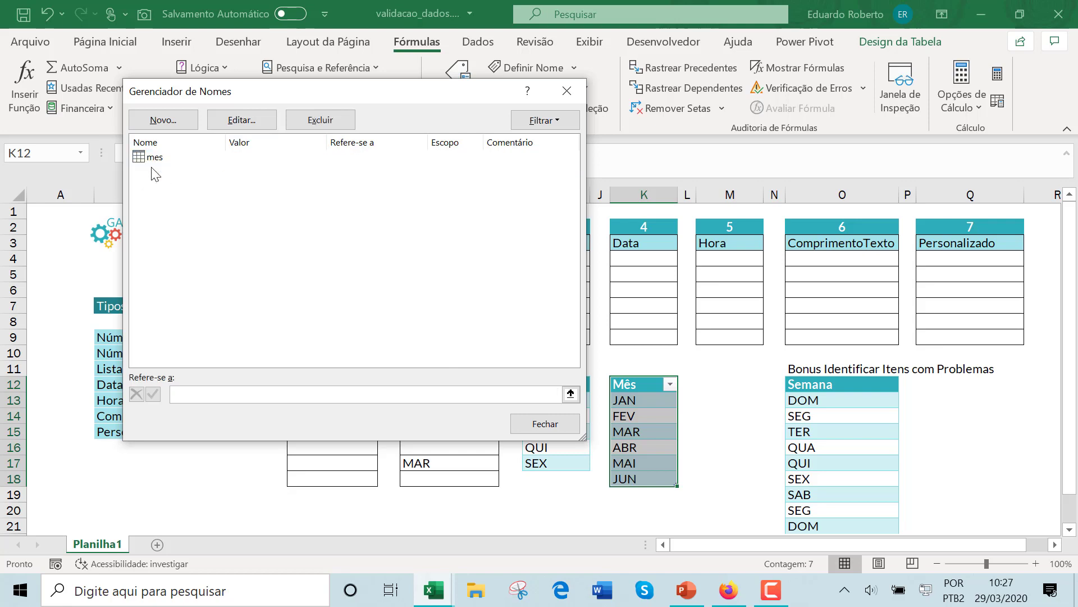
left_click(212, 174)
left_click_drag(219, 393, 176, 393)
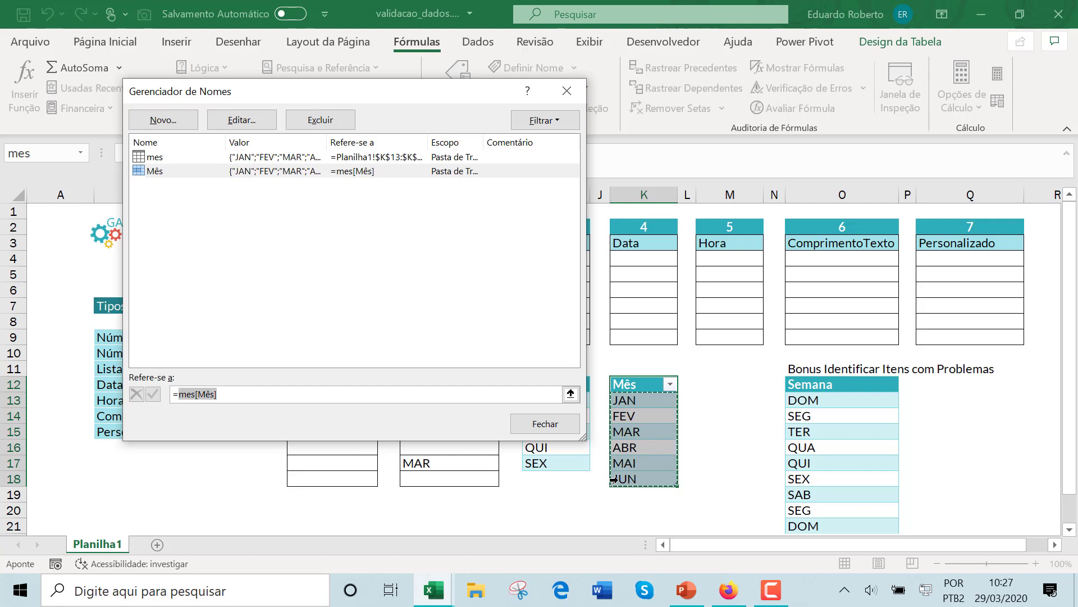
left_click(547, 423)
left_click(719, 450)
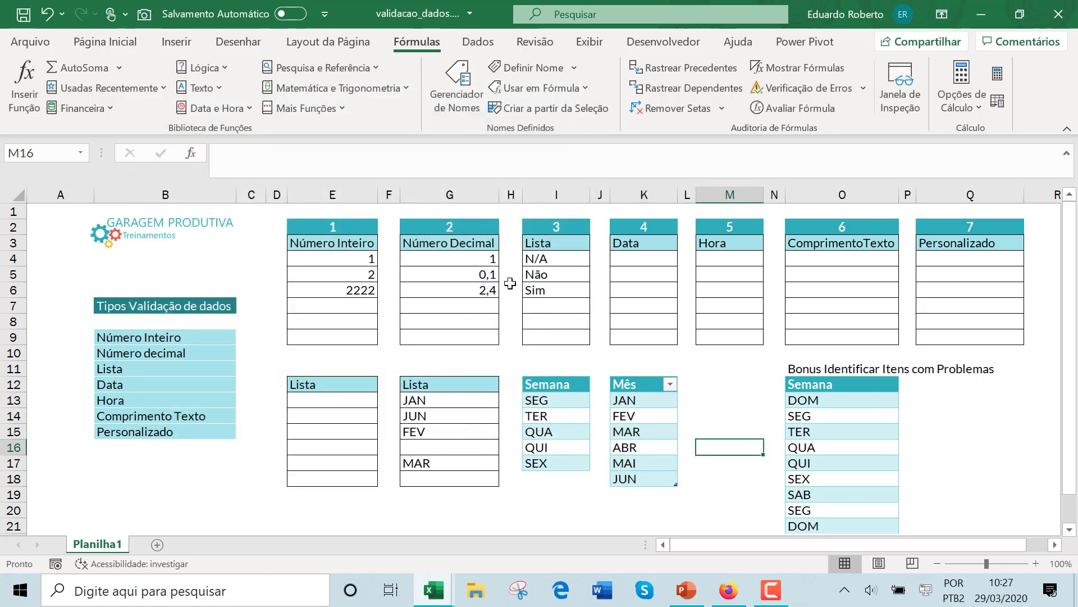
- Display the explanatory input message of the Data header in K3
left_click(646, 254)
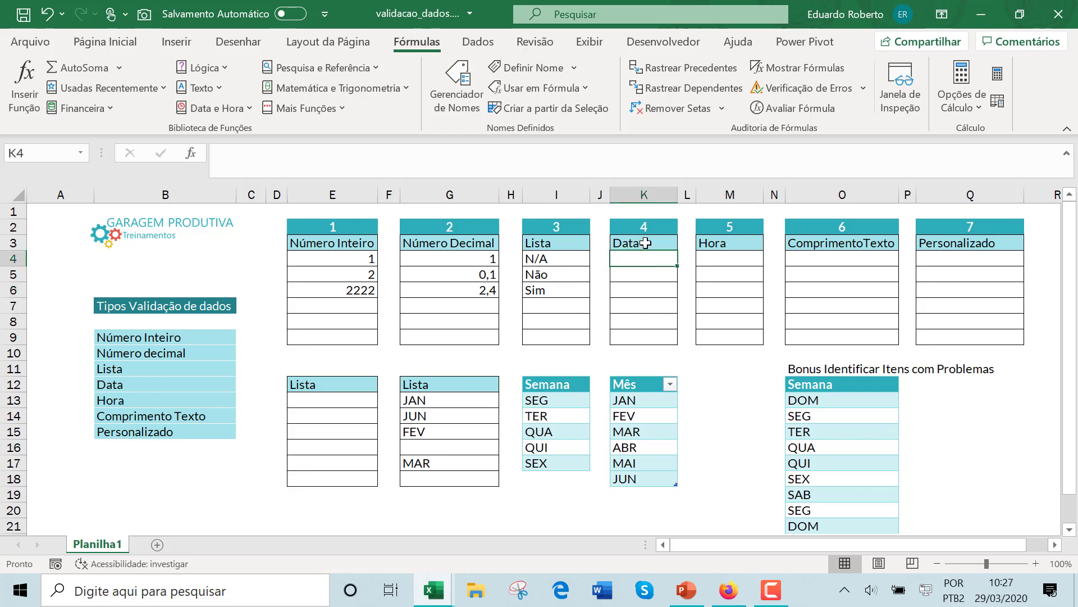
left_click(629, 243)
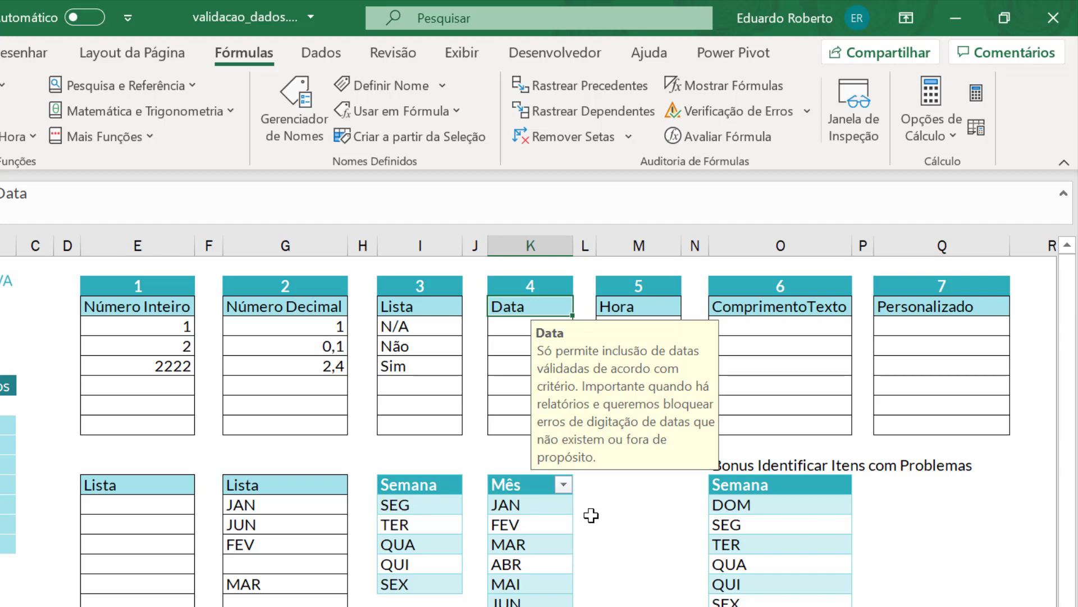
left_click(477, 350)
left_click(514, 329)
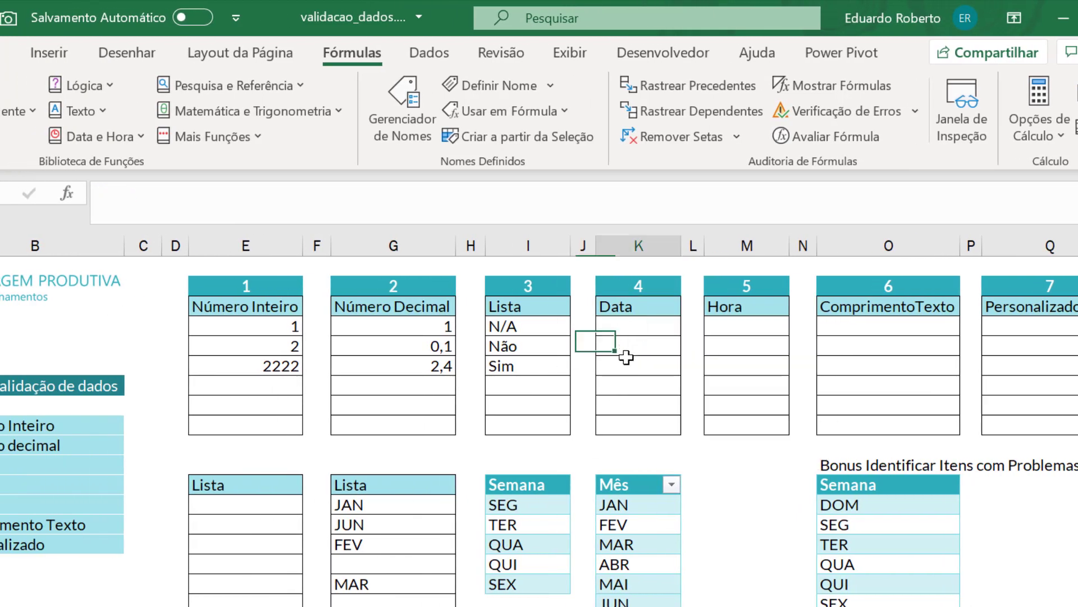
- Apply data validation to K4:K9, allowing a Data that é maior ou igual a a start date given by the HOJE function
left_click_drag(626, 326, 626, 429)
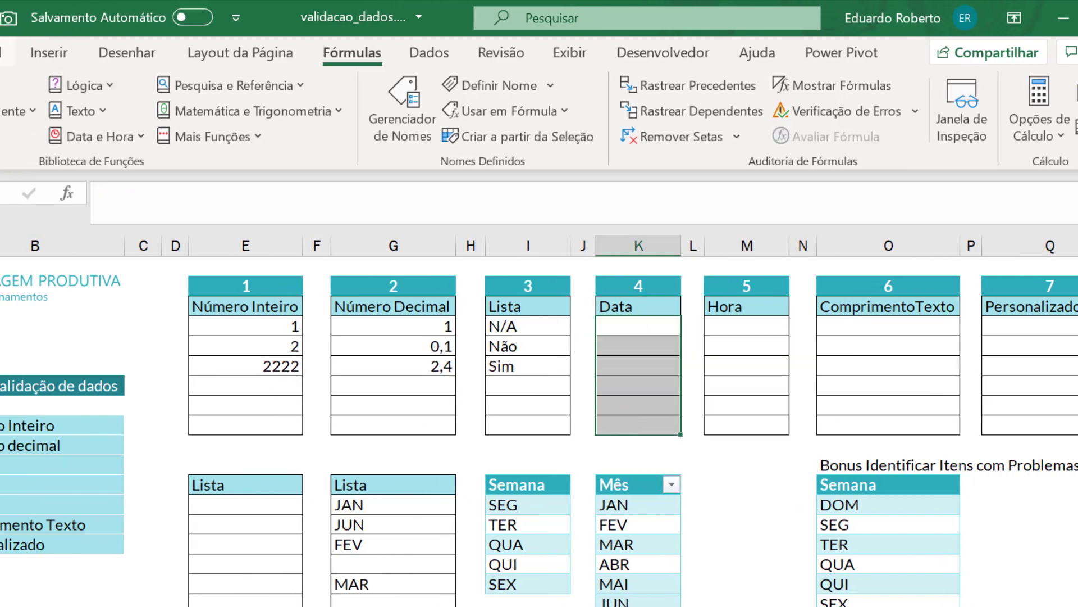
left_click(2, 52)
left_click(421, 54)
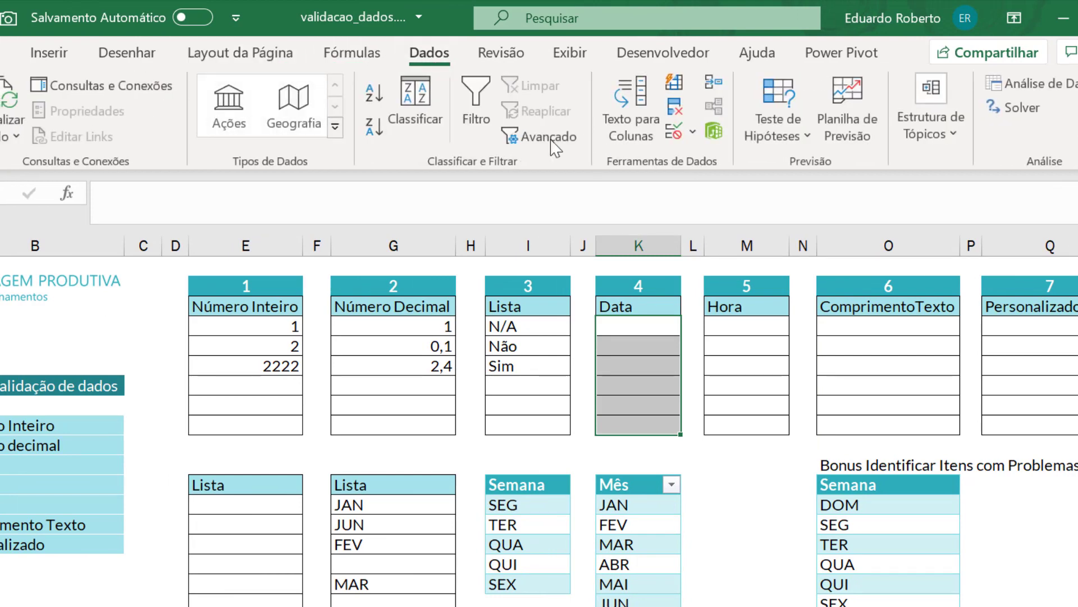
left_click(695, 133)
left_click(711, 163)
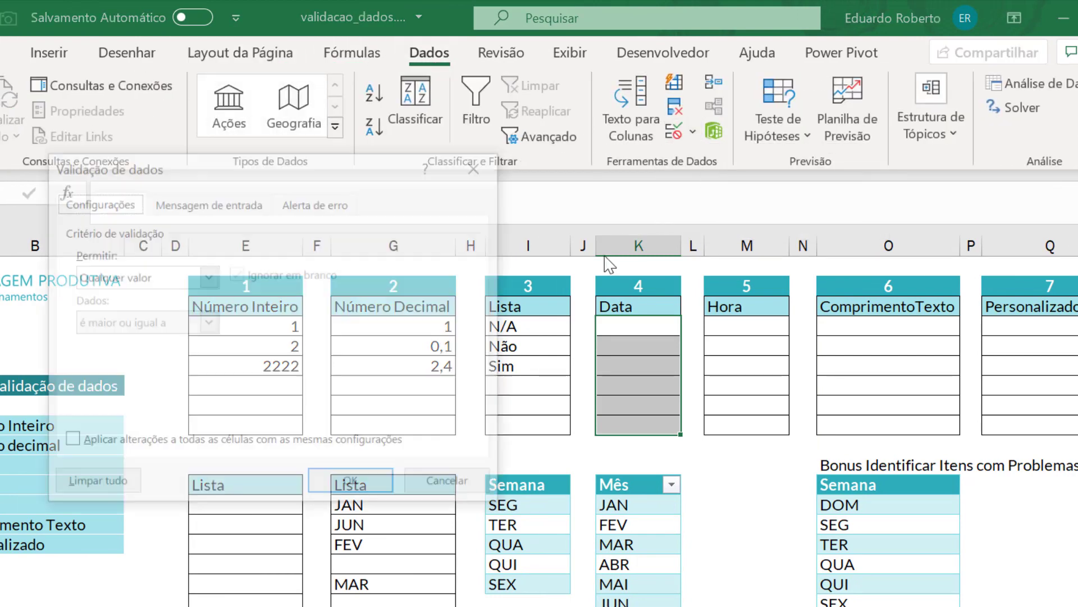
left_click(207, 277)
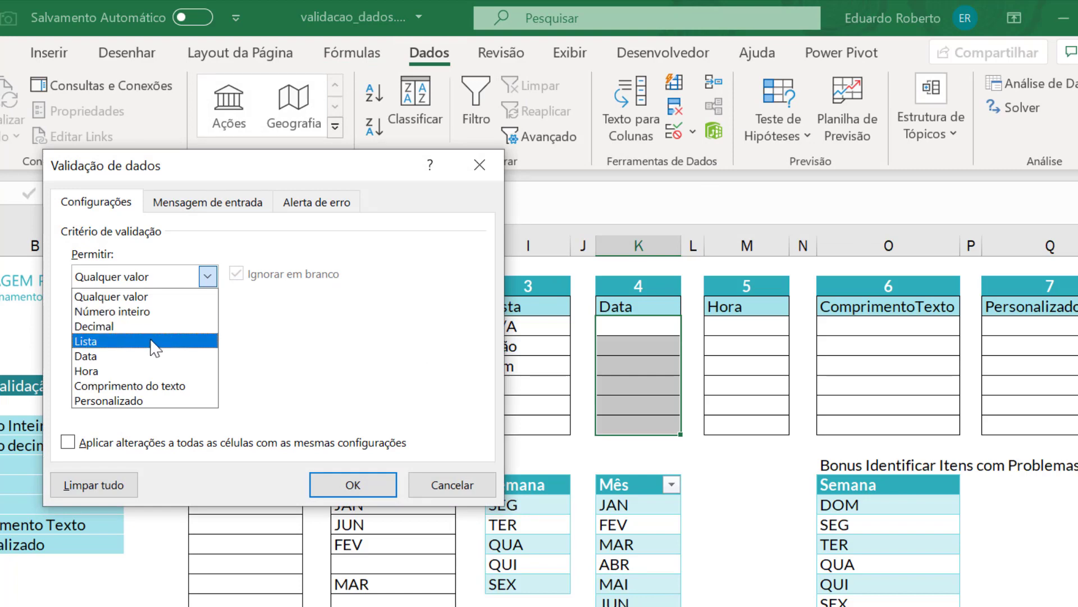
left_click(150, 358)
left_click(207, 322)
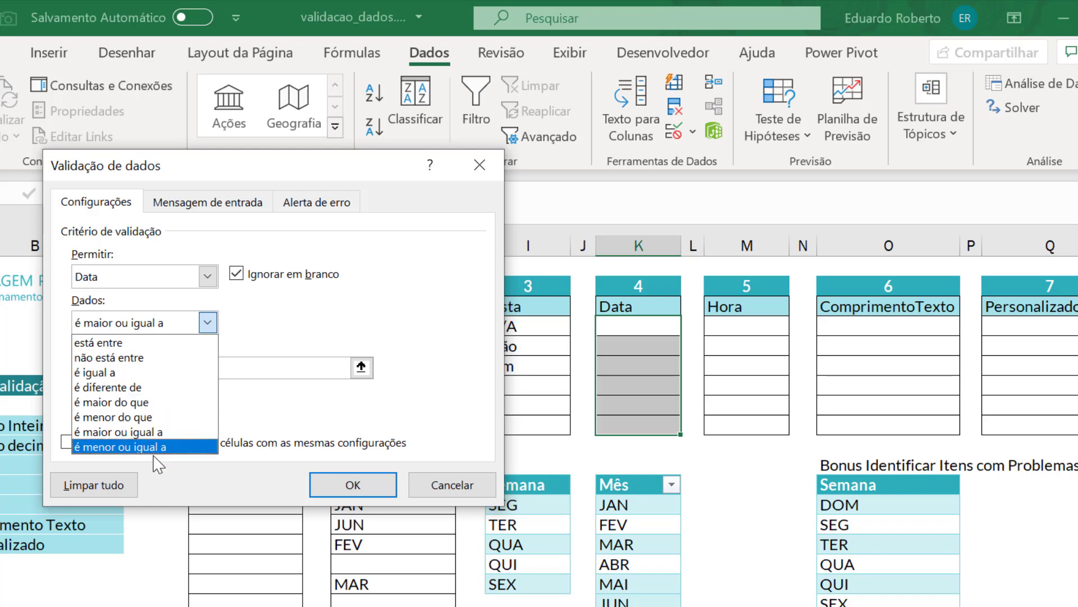
left_click(161, 432)
left_click(145, 367)
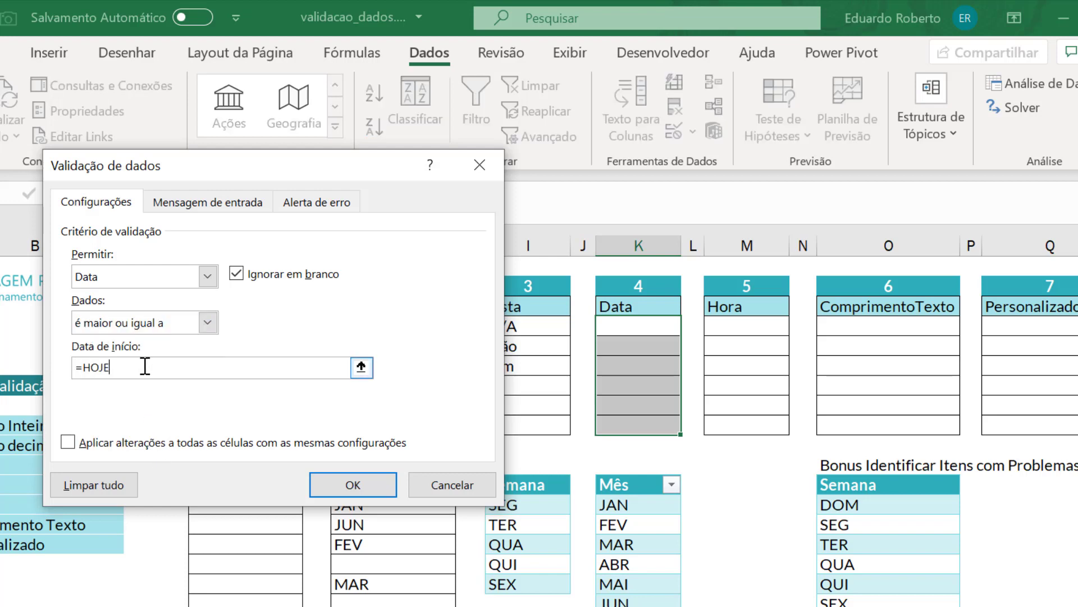
left_click(374, 493)
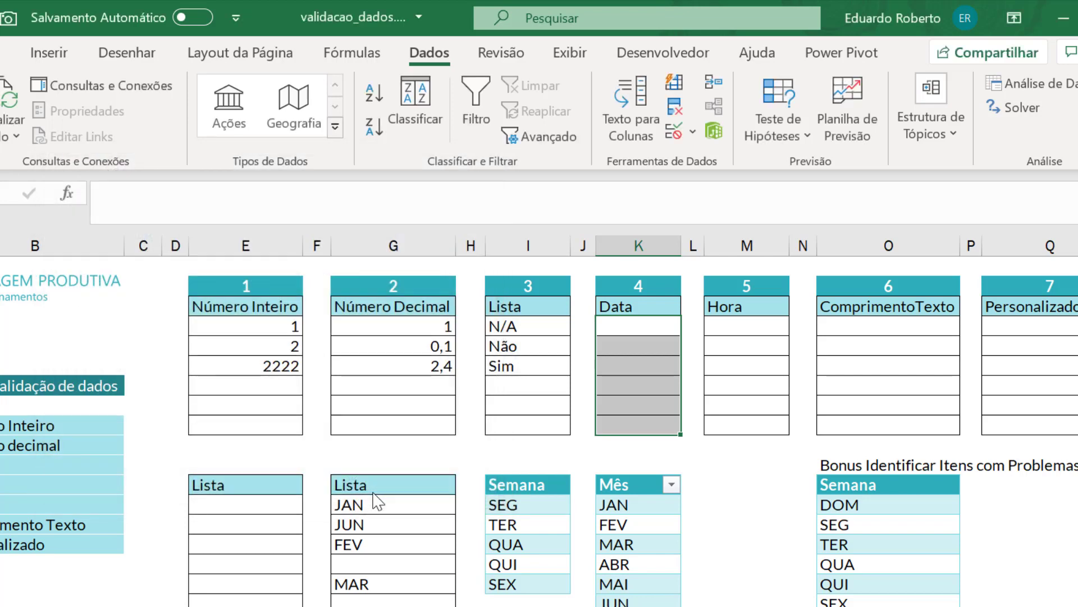
- Enter the date 29/3/20 in K4 under the Data header
left_click(641, 331)
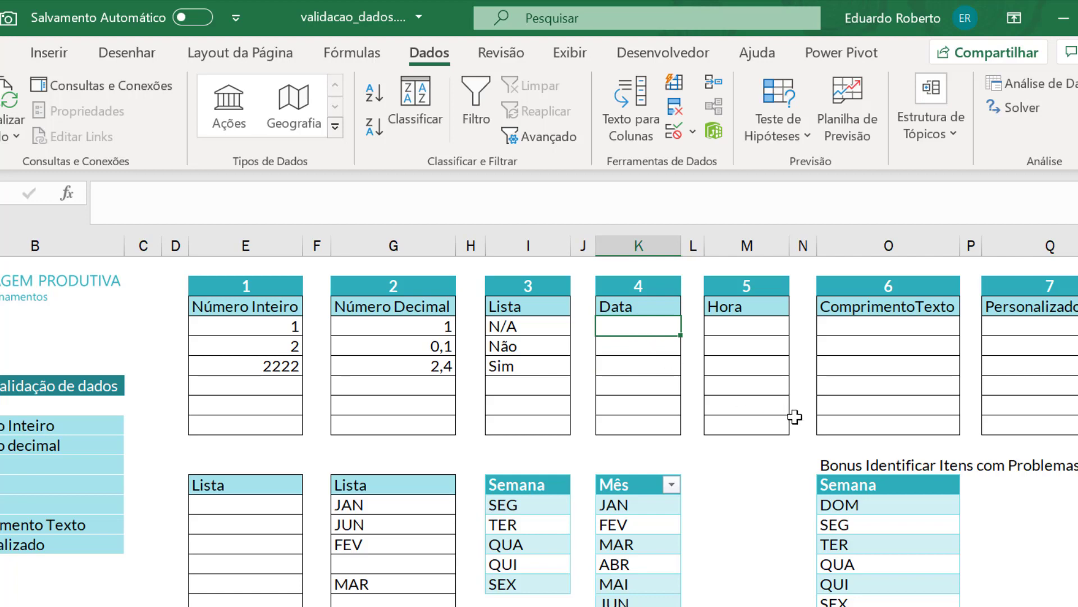
type("29")
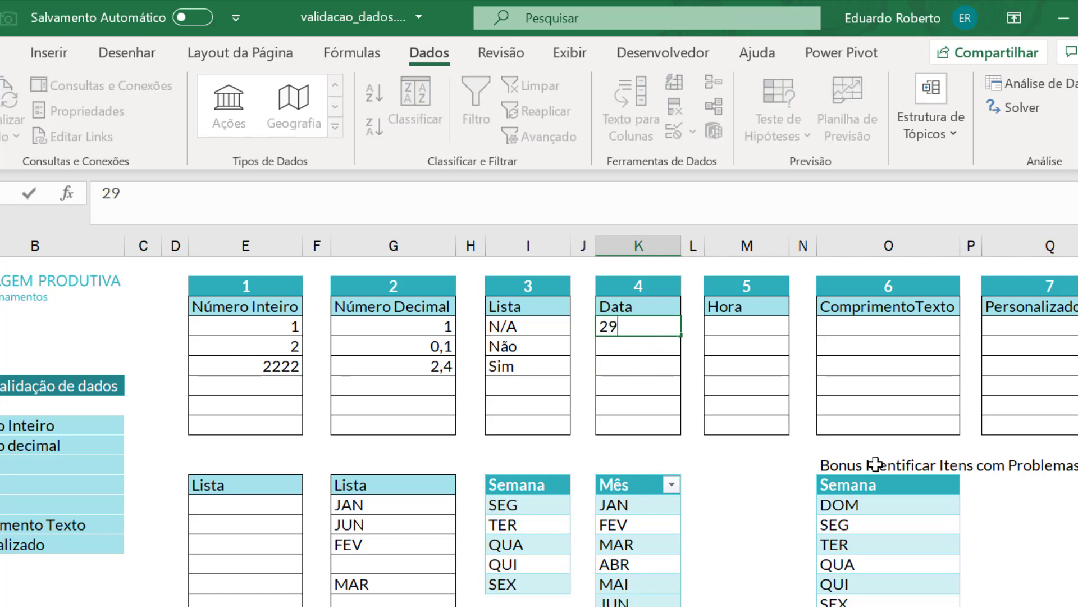
type("/3/20")
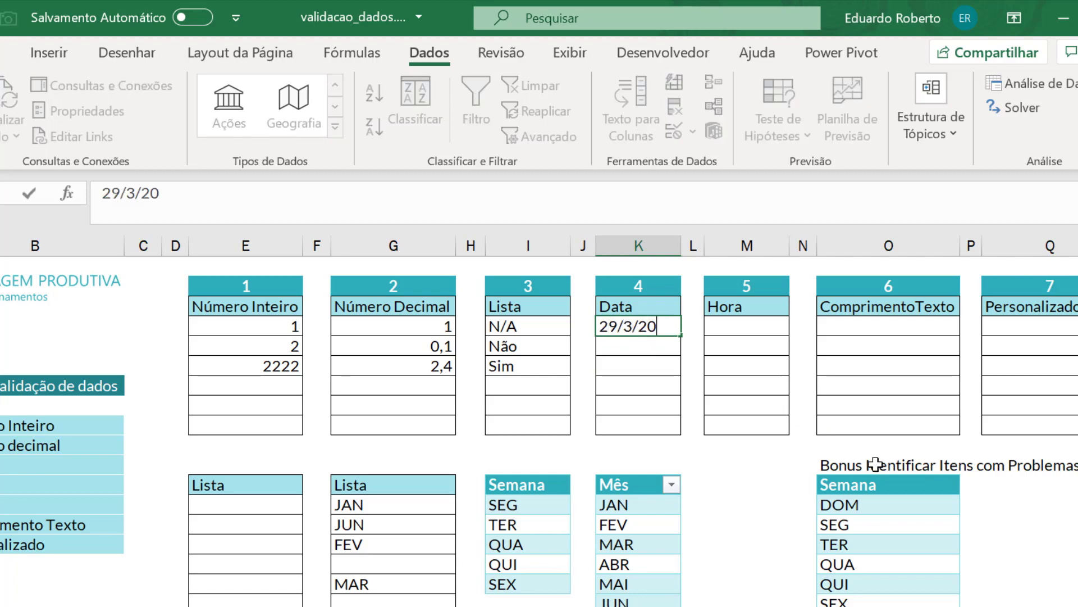
key("Return")
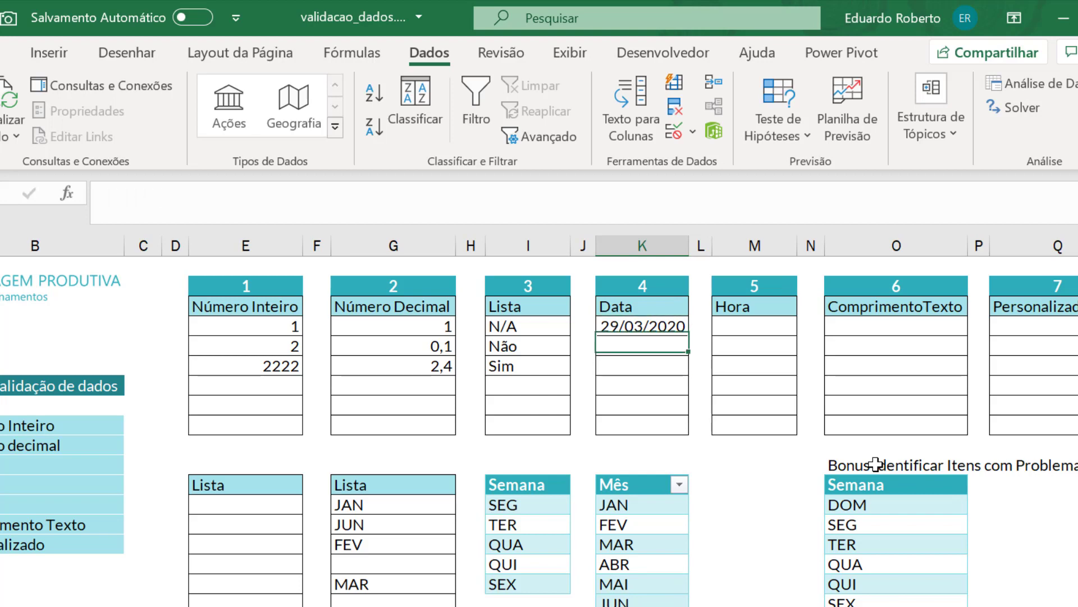
- Test the date rule in K5 with the past dates 20/3/19 and 19/3/20, and discard the entries
type("20/3")
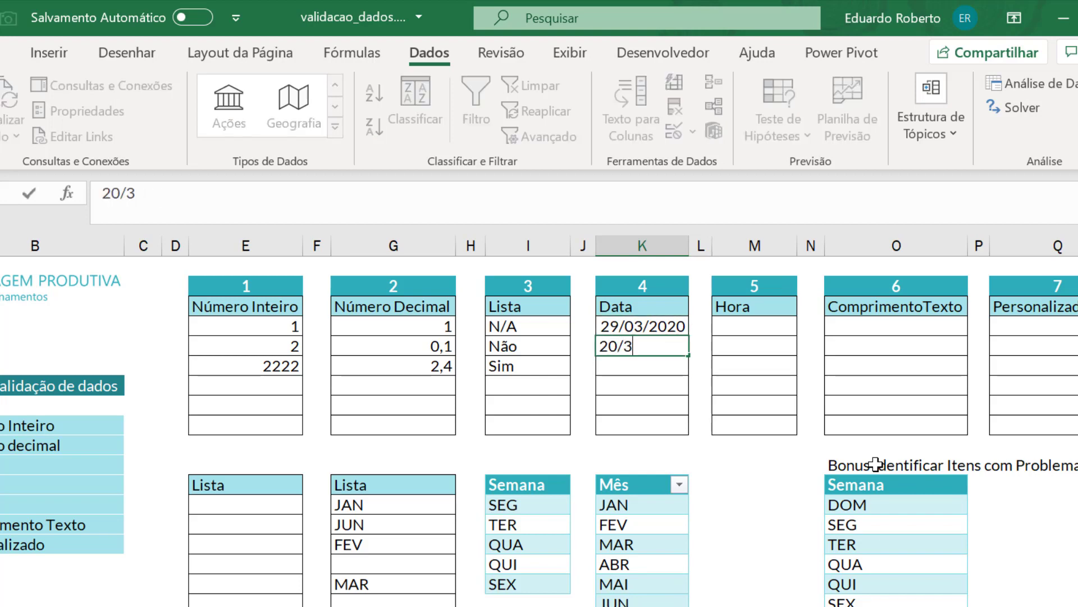
type("/19")
key("Return")
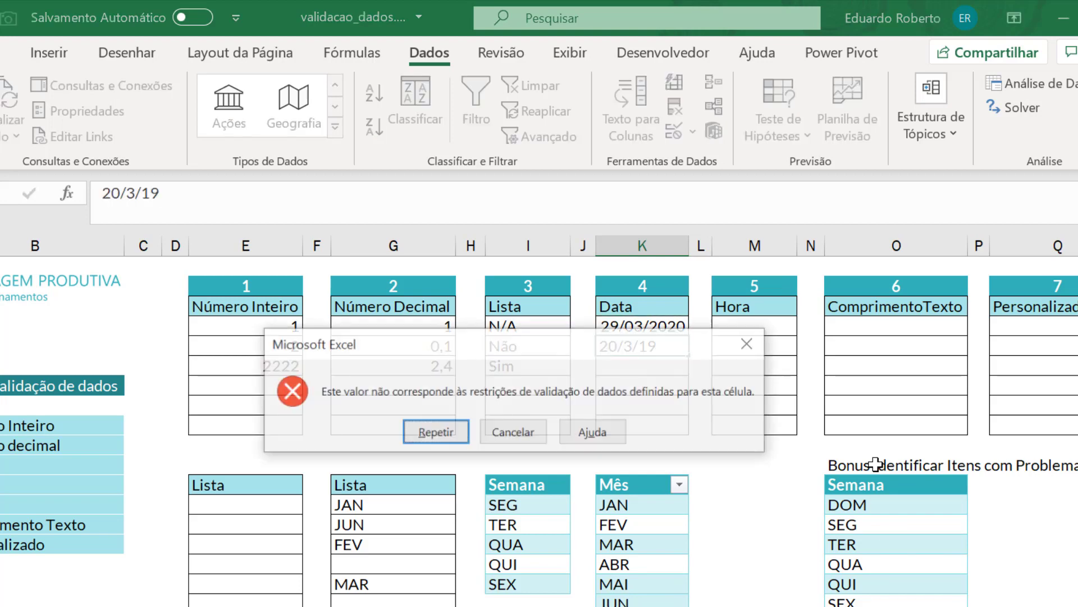
key("Return")
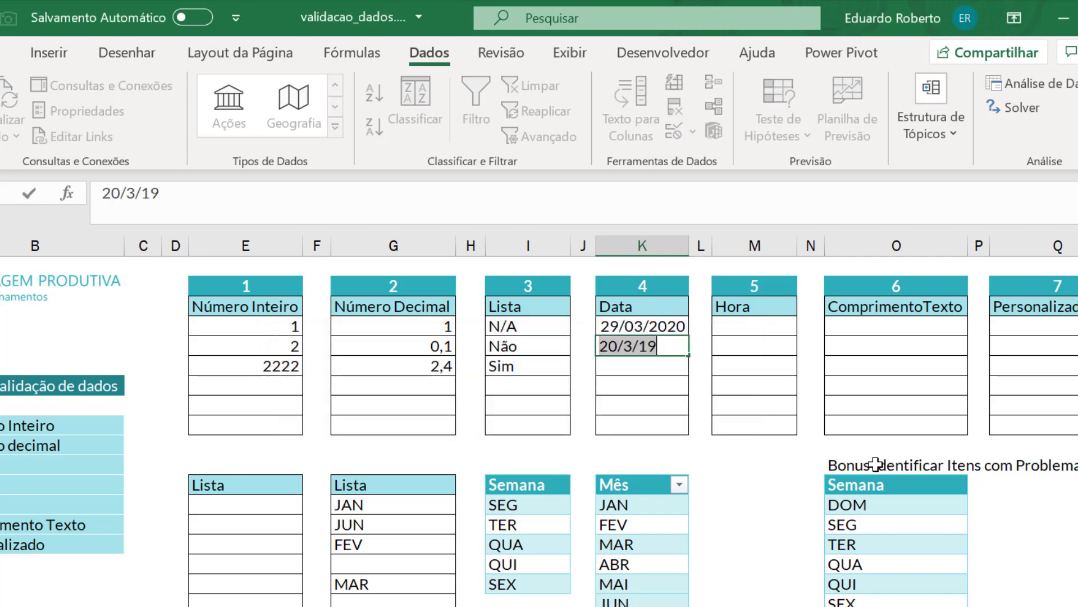
type("19/3")
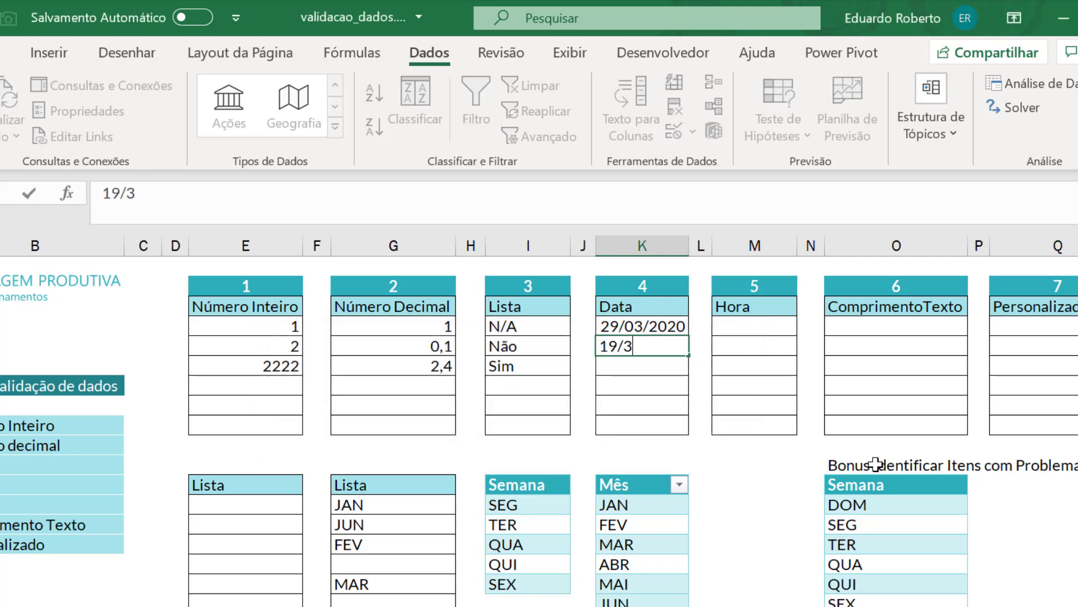
type("/20")
key("Return")
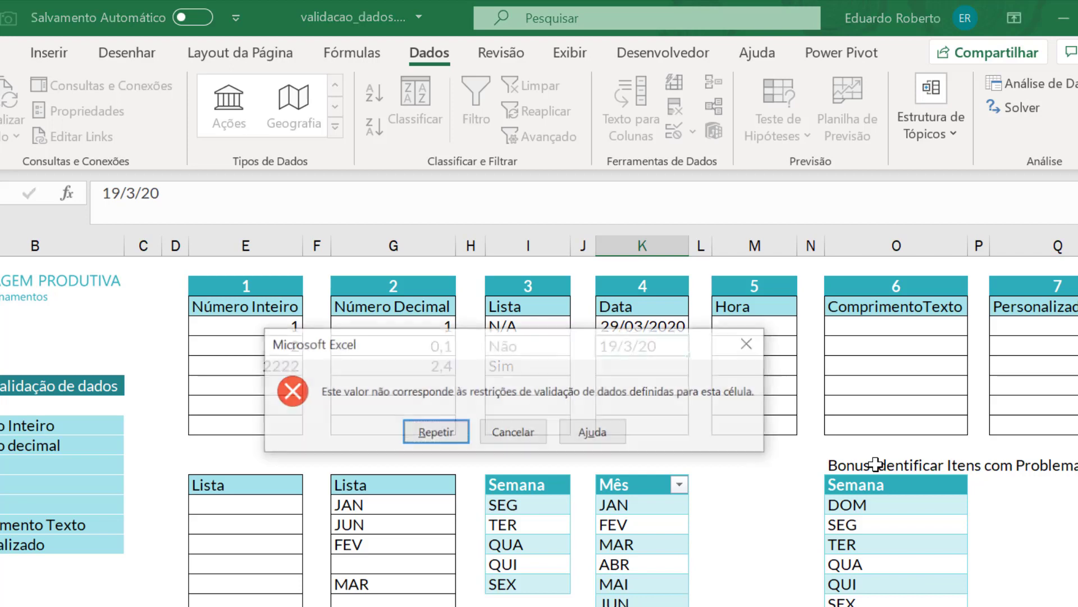
key("Return")
key("Delete")
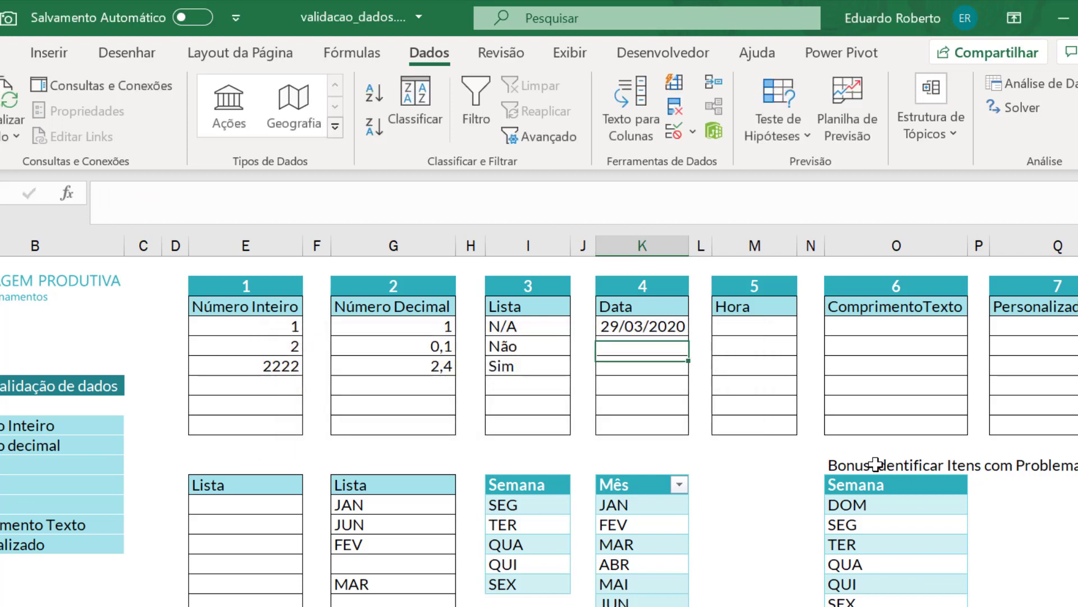
- Apply data validation to M4:M9, allowing an Hora that é maior do que a start time of 08:00
key("Return")
key("Right")
key("Up")
key("Up")
key("Up")
key("Right")
key("Down")
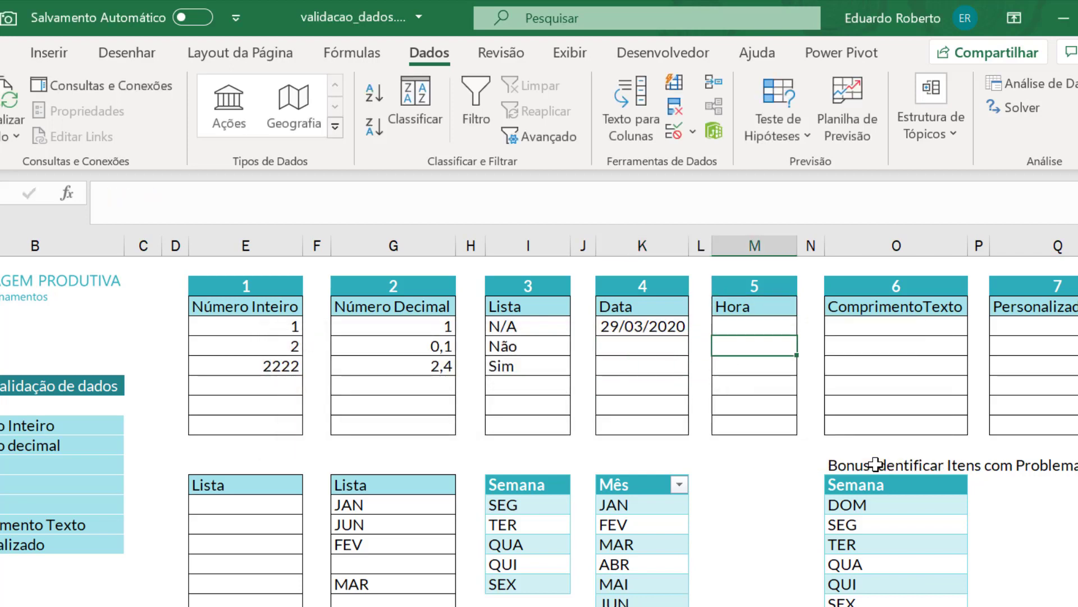
key("Up")
left_click_drag(741, 329, 745, 431)
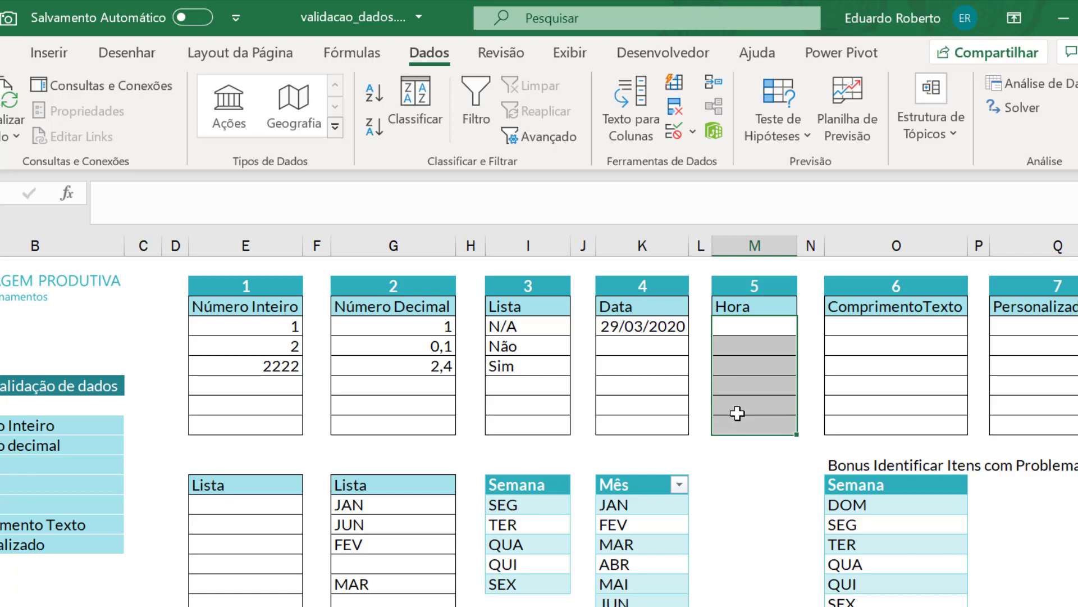
left_click(694, 131)
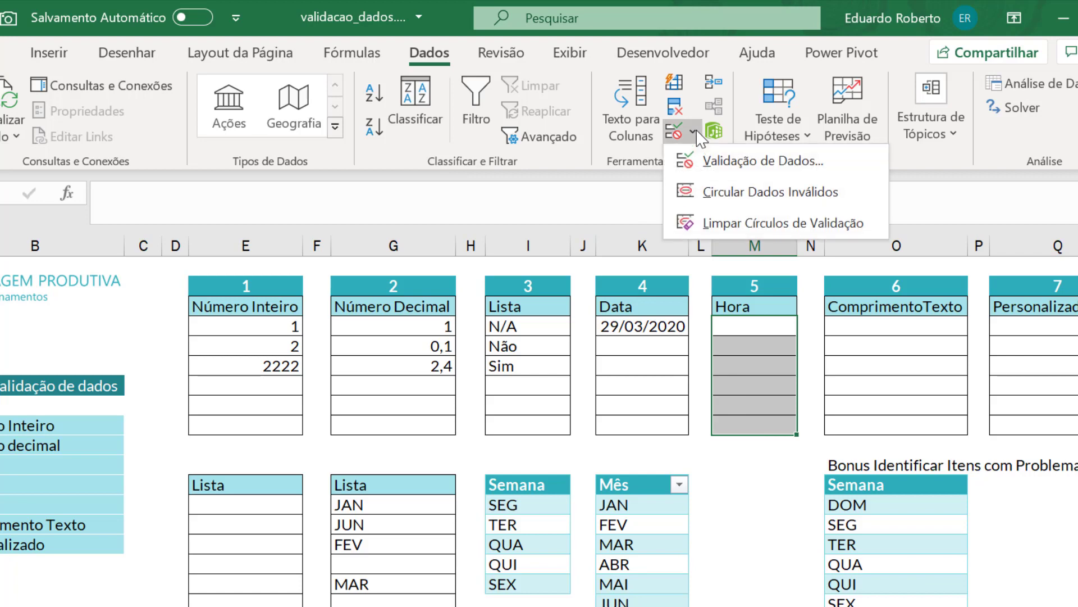
left_click(709, 163)
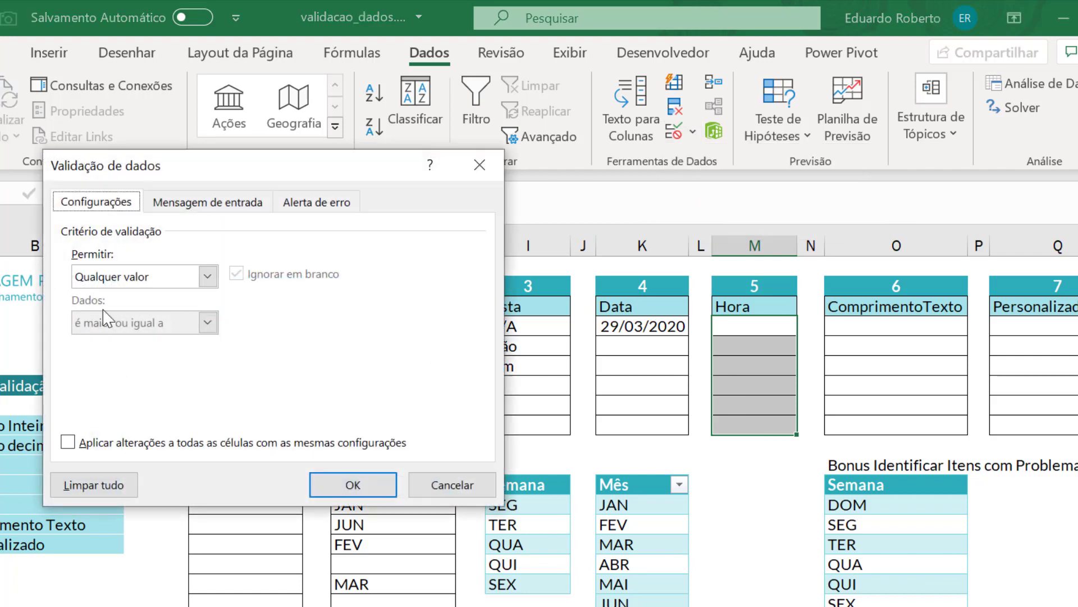
left_click(169, 280)
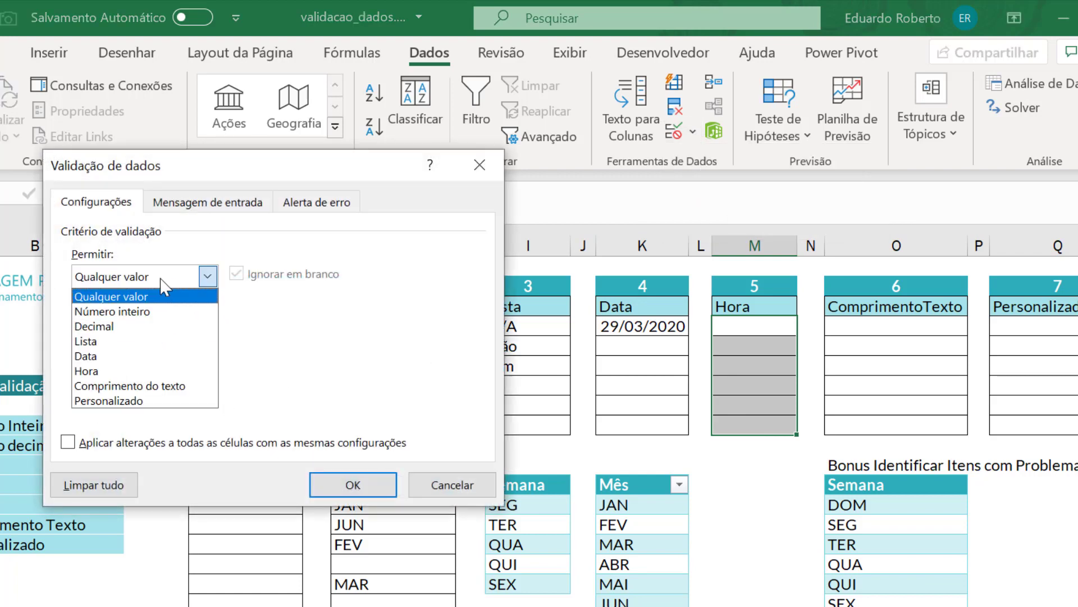
left_click(137, 370)
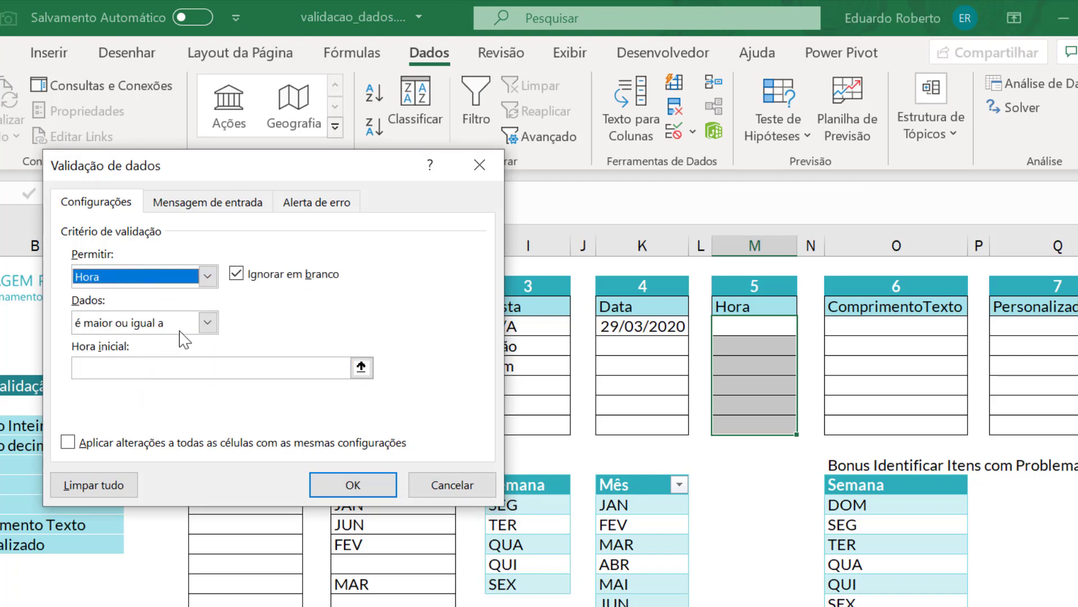
left_click(205, 322)
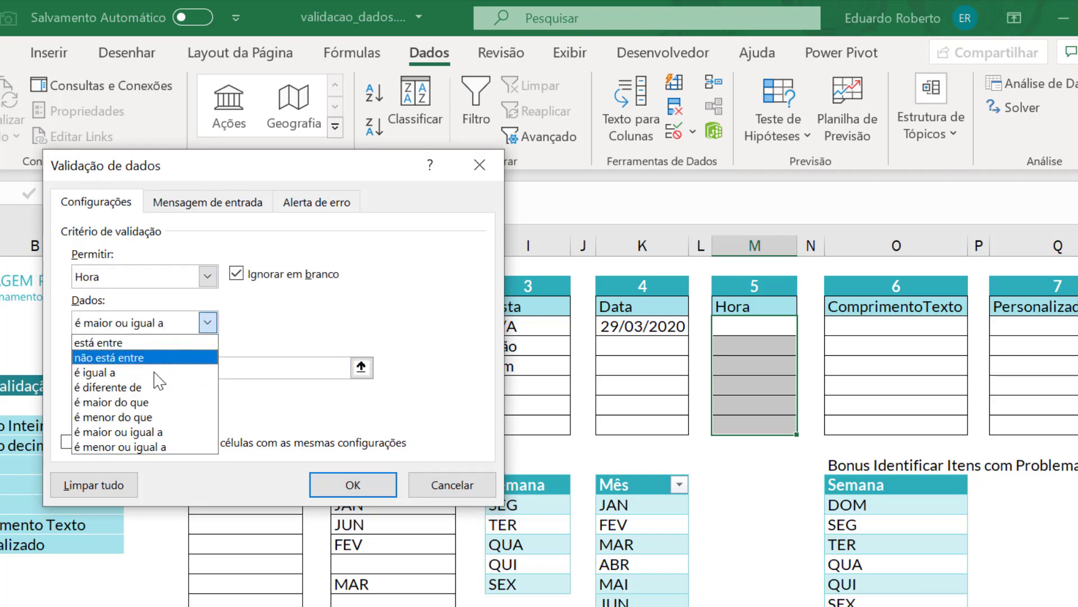
left_click(153, 403)
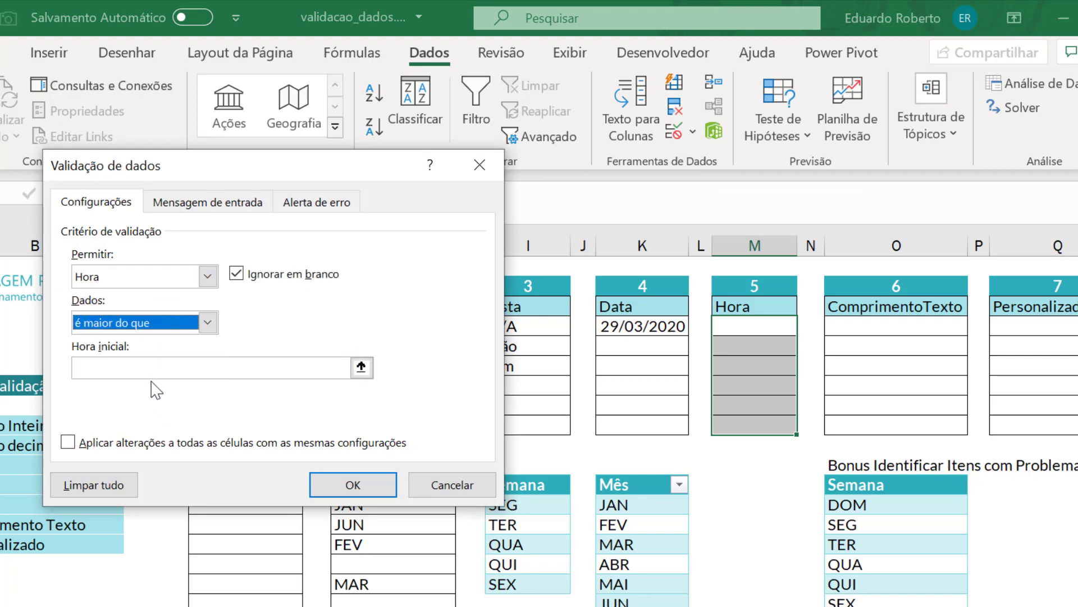
left_click(150, 365)
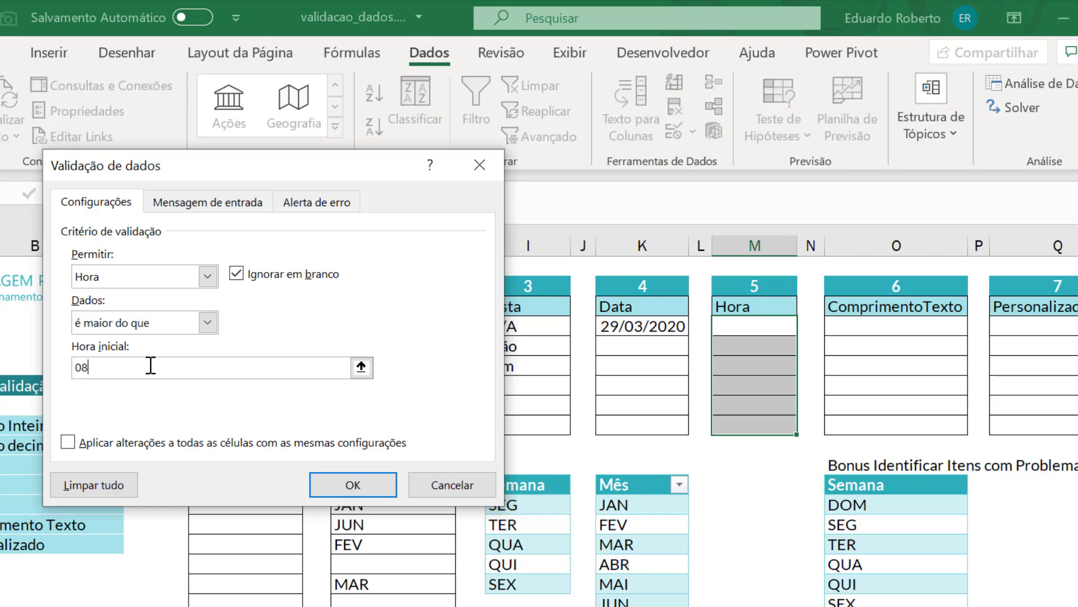
left_click(359, 488)
- Test the time rule in M4 with 07:00 and 08:00, and enter 08:01 in that cell
left_click(748, 325)
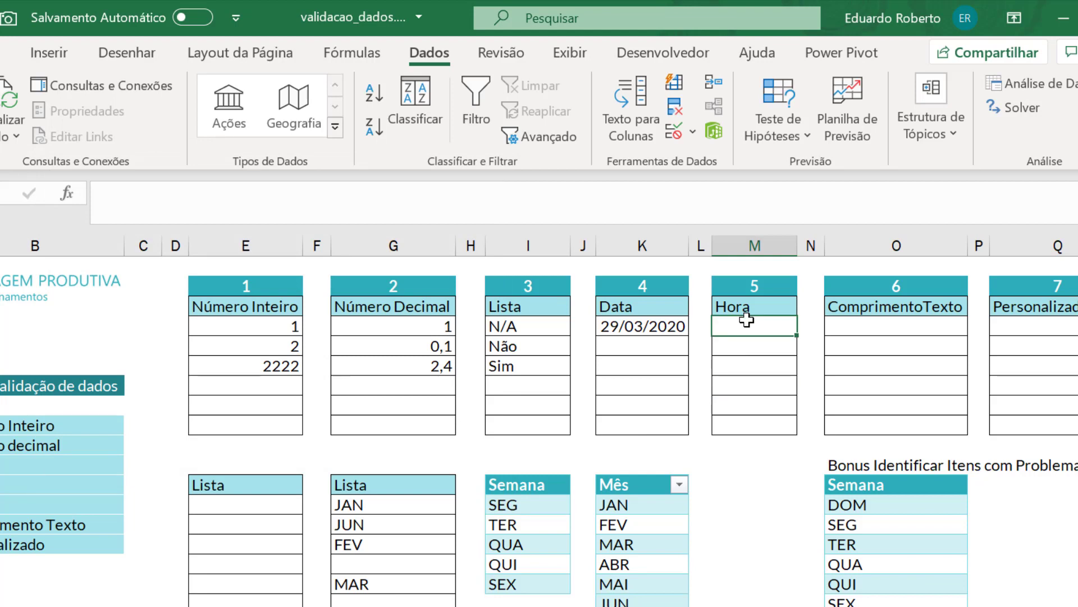
type("07:00")
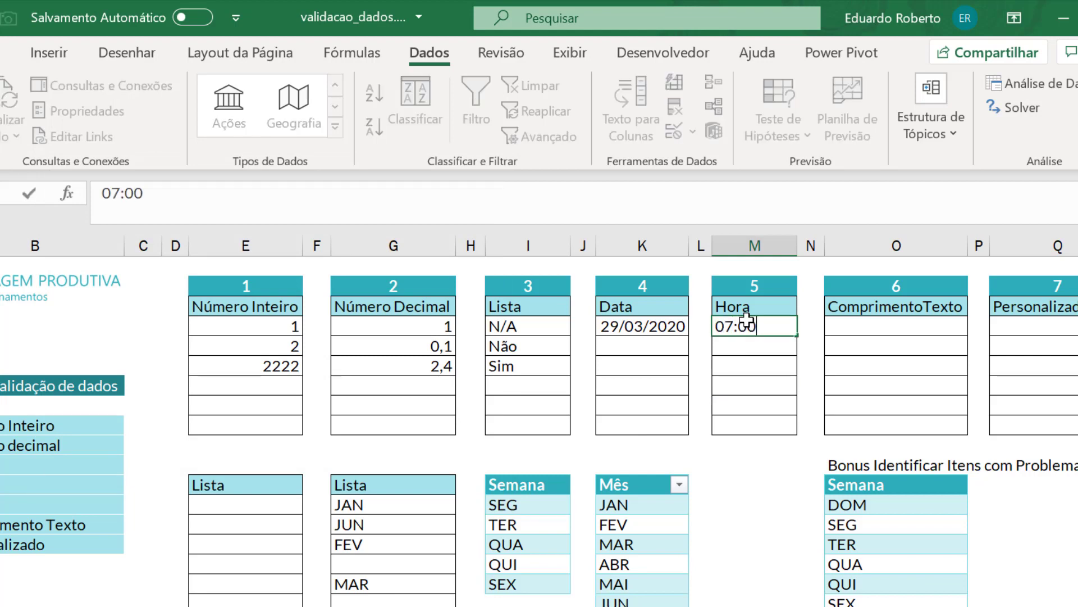
key("Return")
key("Return")
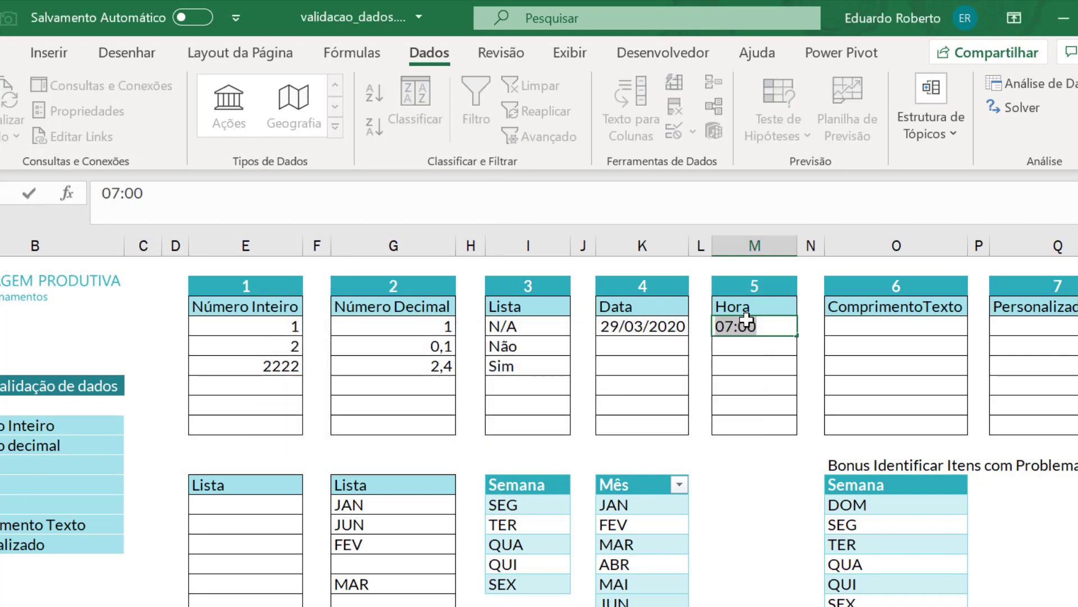
type("08:00")
key("Return")
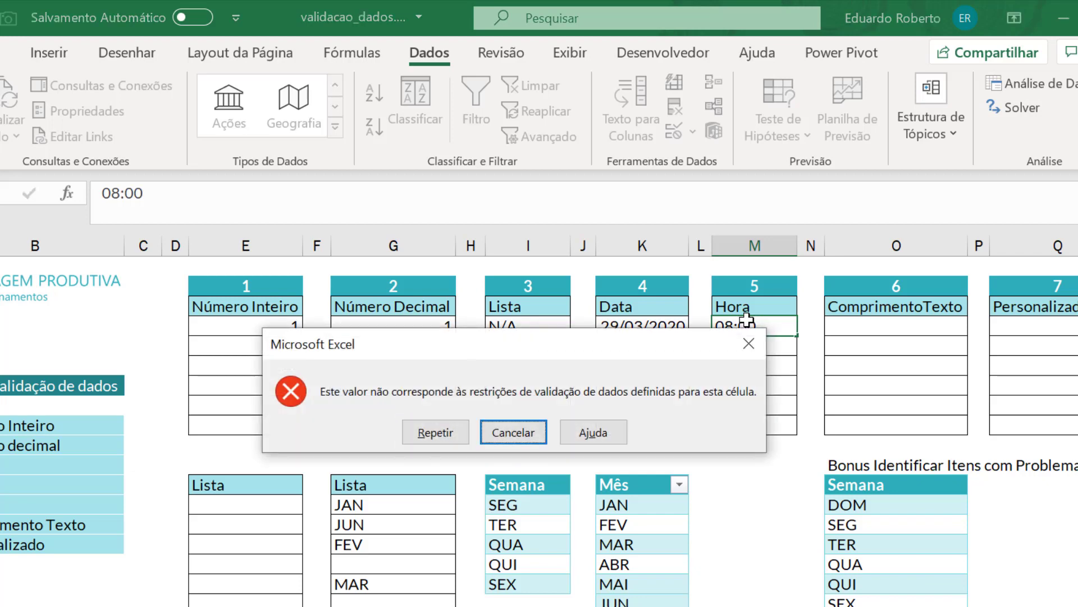
key("Left")
key("Return")
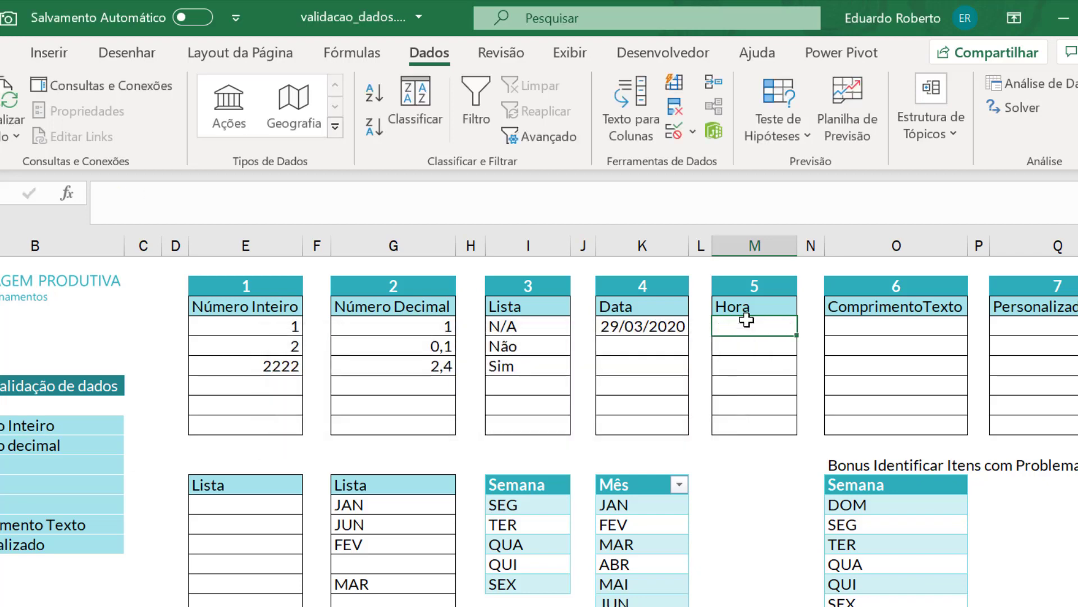
type("08:01")
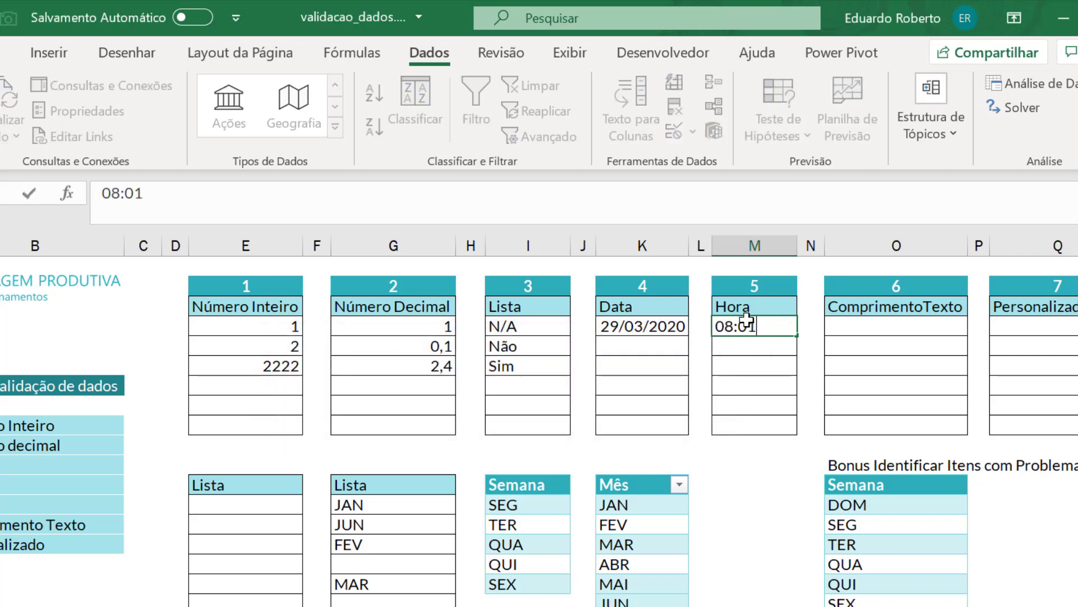
key("Return")
- Apply data validation to O4:O9, allowing a Comprimento do texto that é menor ou igual a a maximum of 3
key("Down")
key("Up")
key("Up")
key("Right")
key("Right")
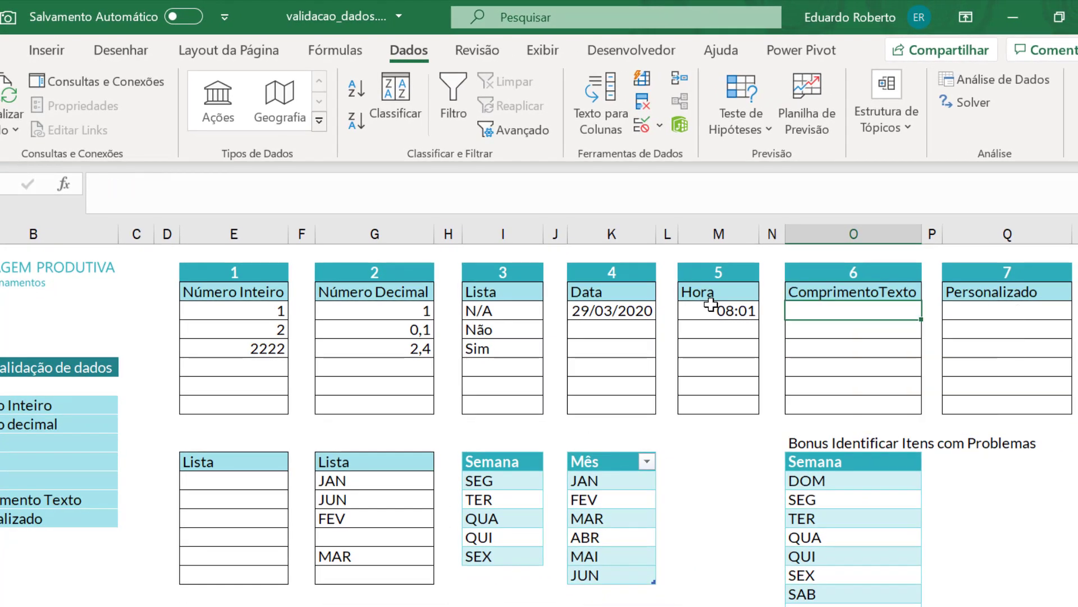
key("shift+Down")
key("shift+Down")
key("shift+Down")
key("shift+Down")
key("shift+Down")
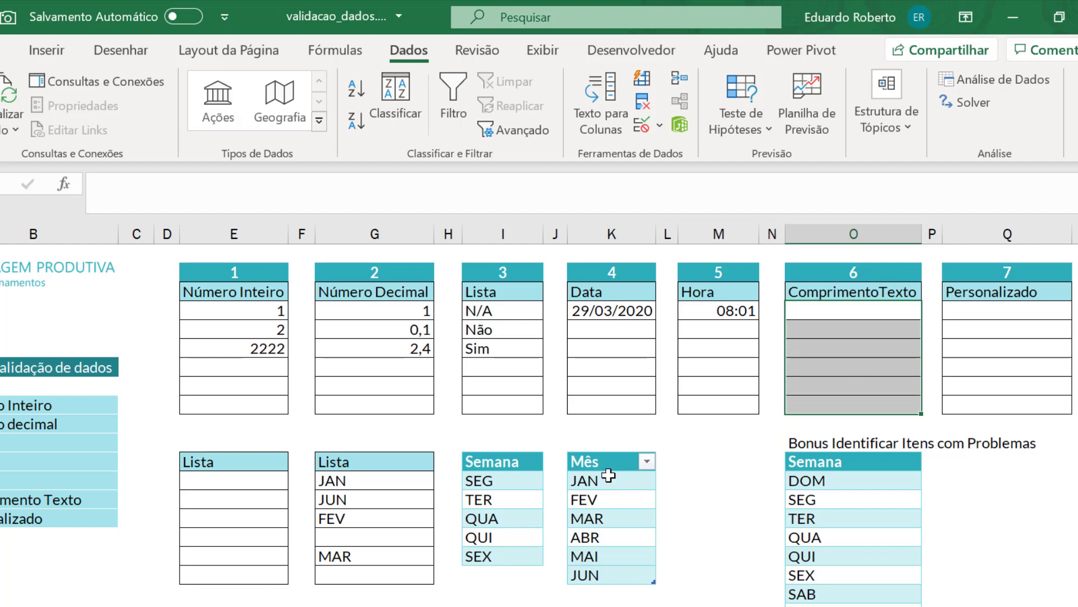
left_click(659, 125)
left_click(709, 155)
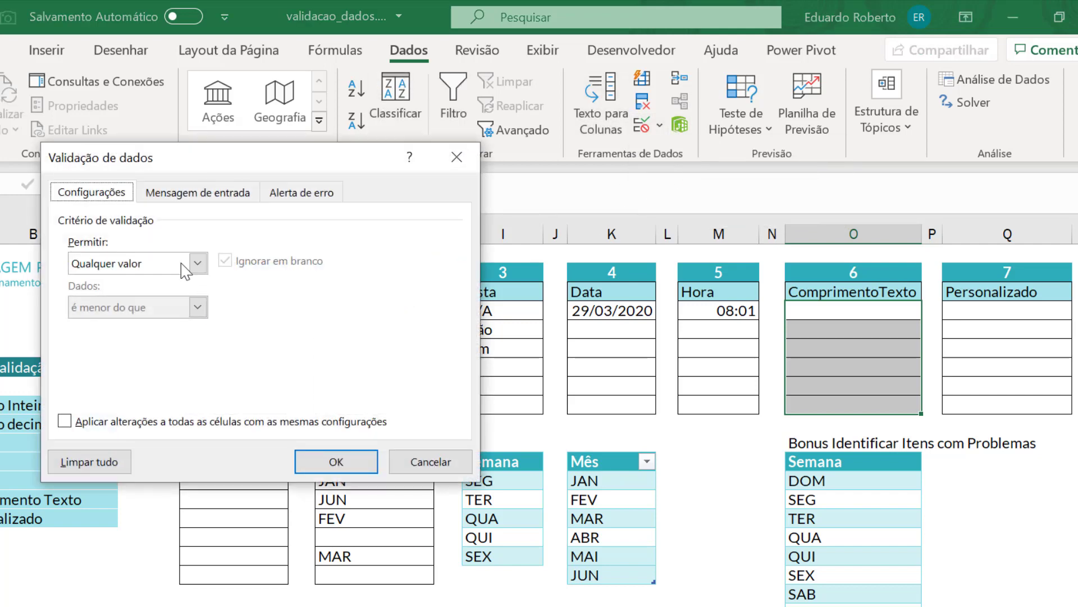
left_click(197, 262)
left_click(126, 368)
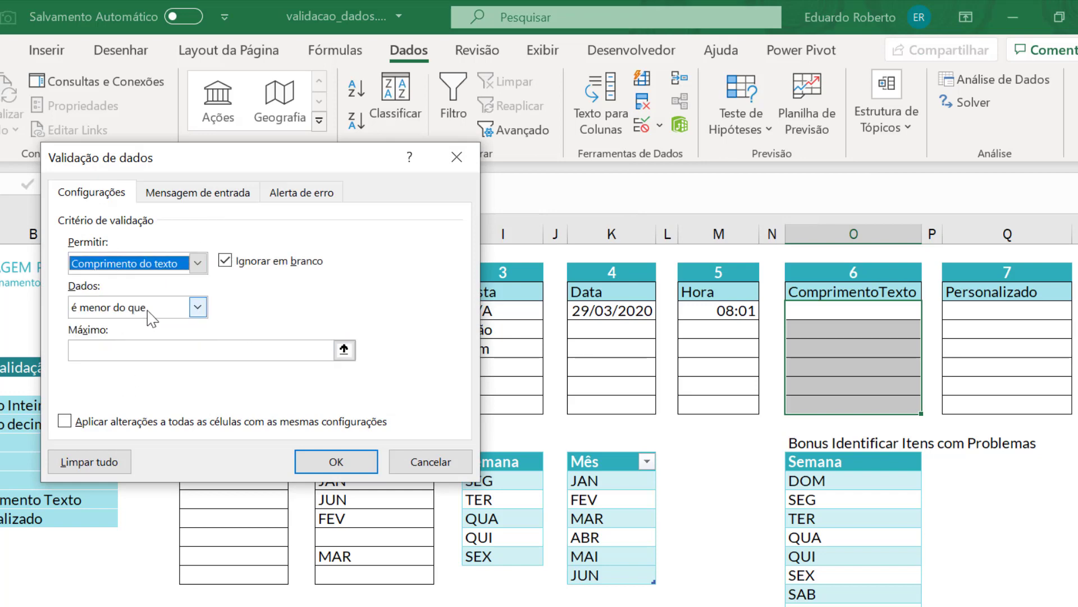
left_click(116, 349)
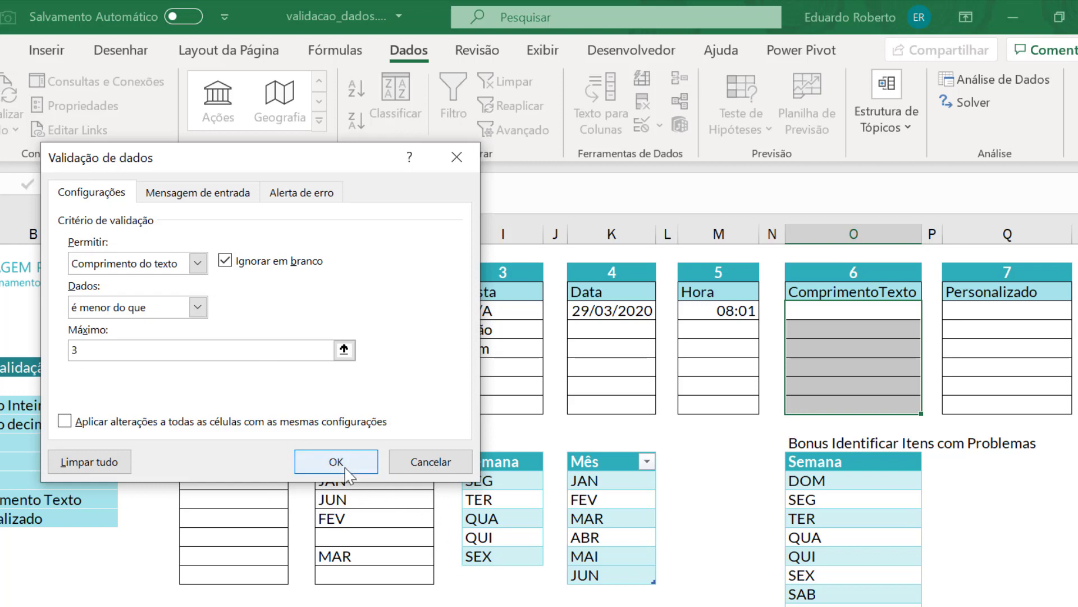
left_click(198, 307)
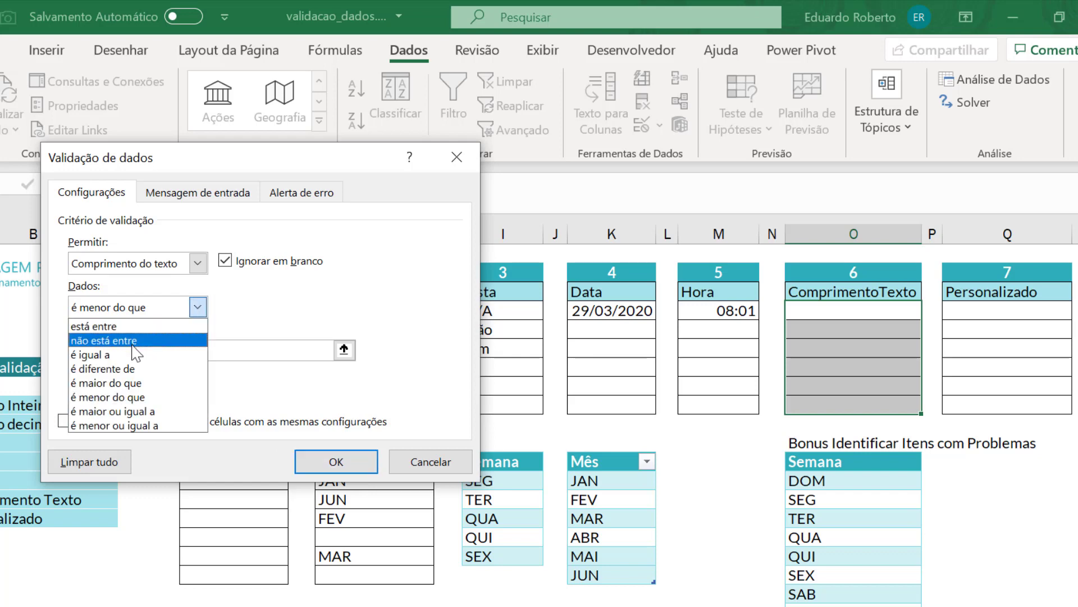
left_click(148, 427)
left_click(336, 462)
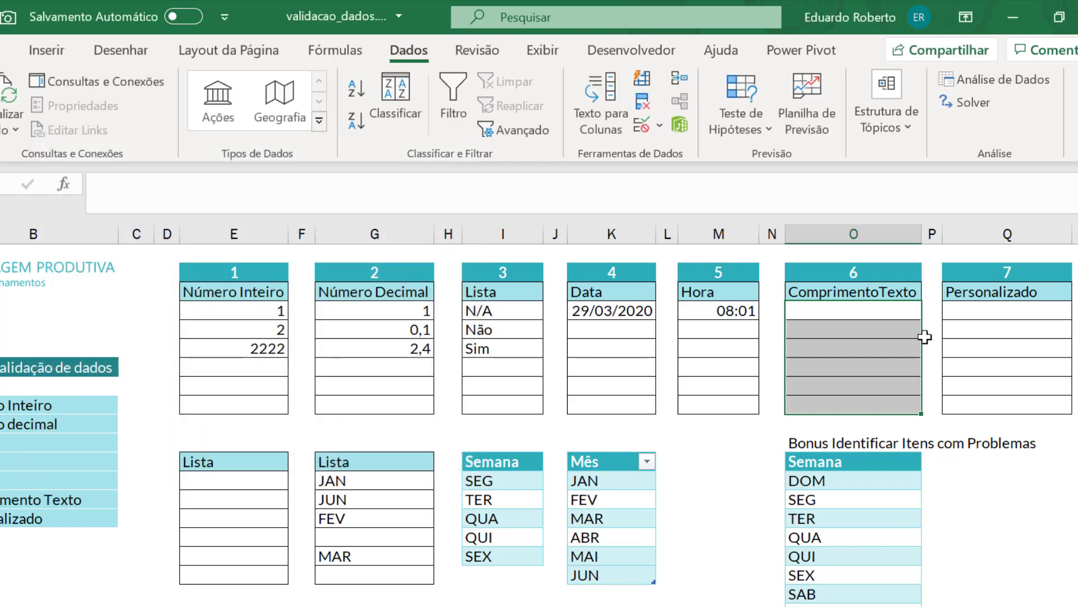
- Enter the three-character value 222 in O4 under the ComprimentoTexto header
left_click(856, 328)
left_click(858, 310)
type("2")
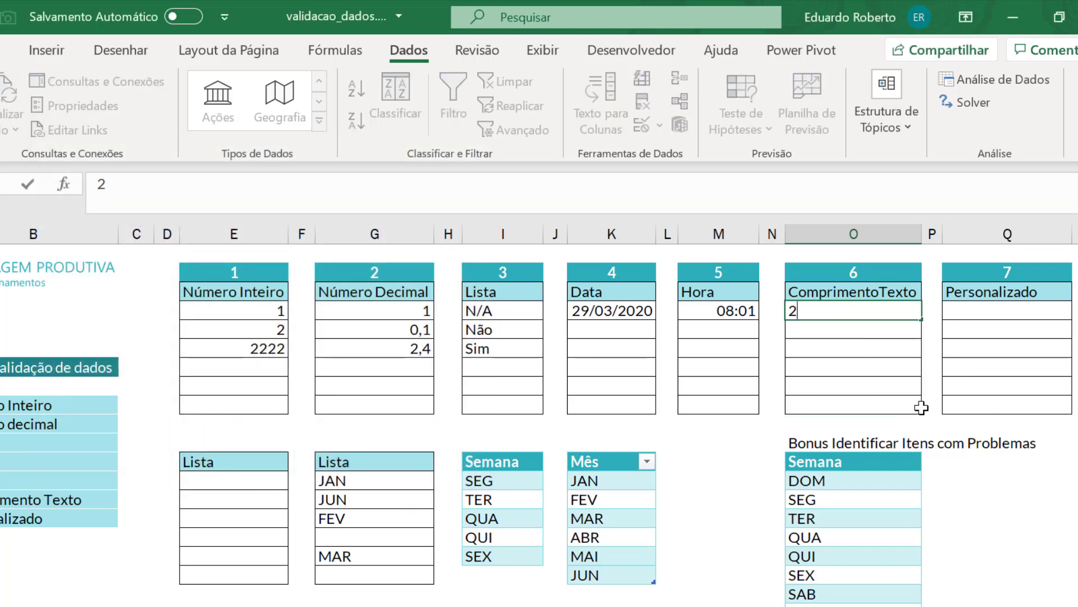
type("22")
key("Return")
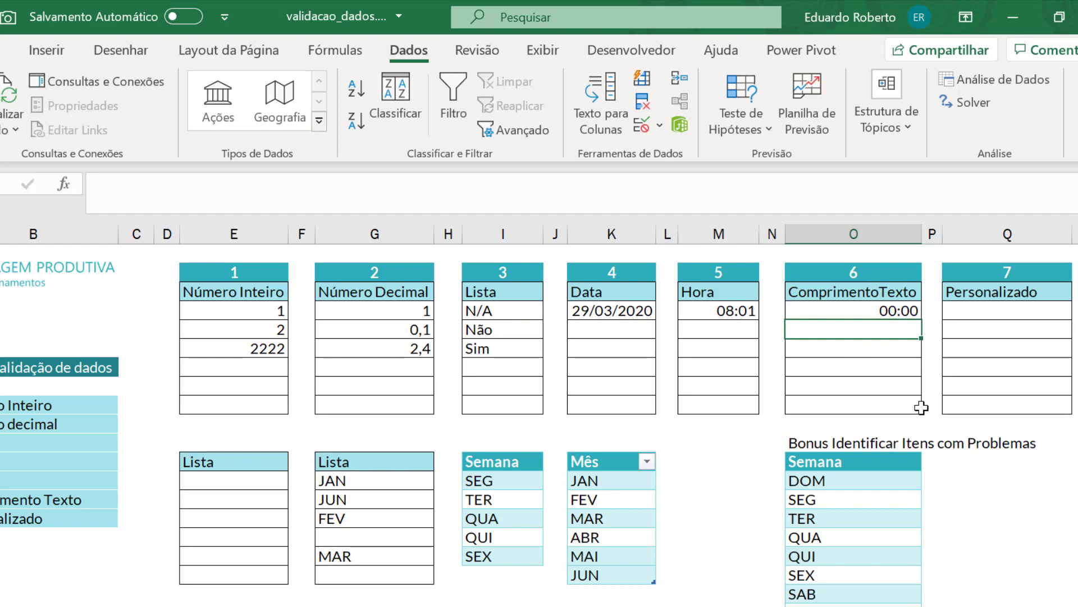
- Set the number format of O4:O9 under the ComprimentoTexto header to Geral
left_click_drag(863, 313, 845, 406)
left_click(7, 53)
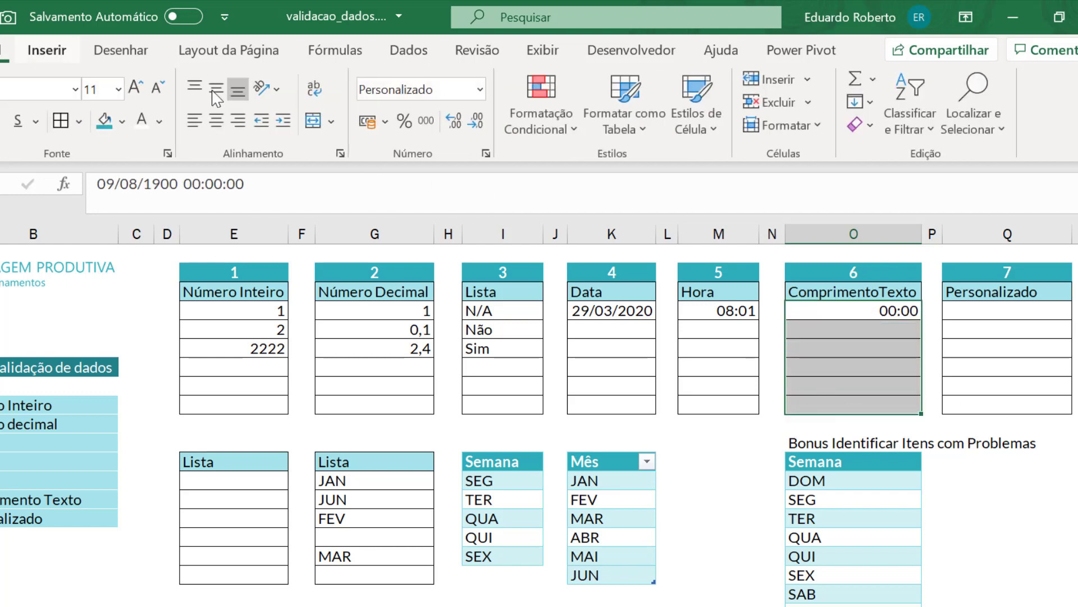
left_click(481, 89)
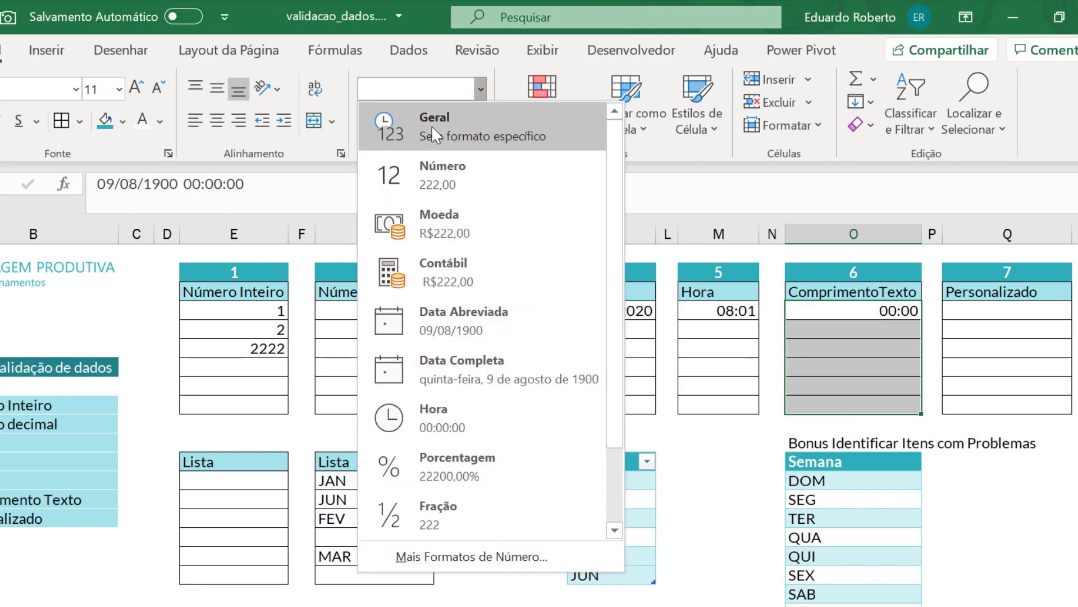
left_click(432, 126)
- Enter the three-letter text EEE in O5 under the ComprimentoTexto header
left_click(846, 330)
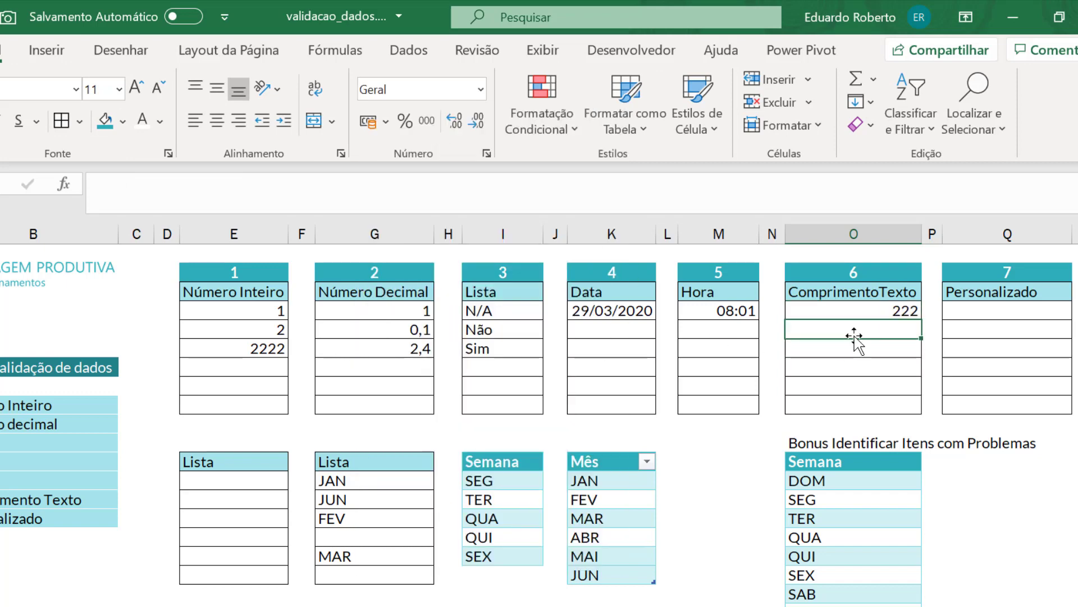
type("EEE")
key("Return")
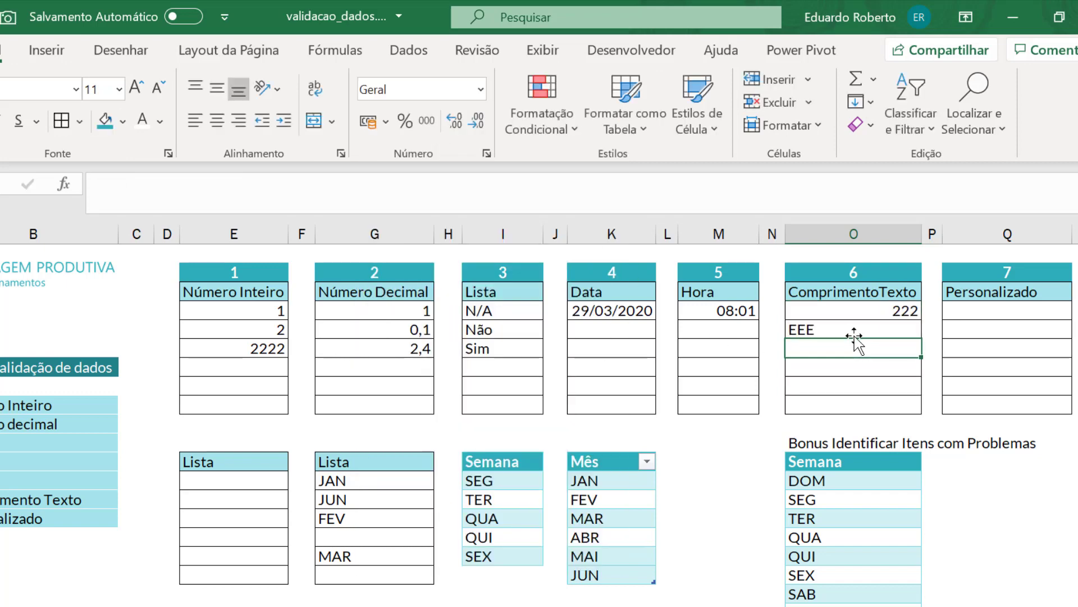
- Test the text-length rule in O6 with the entries EEEE and 2,34], and discard both
type("EEEE")
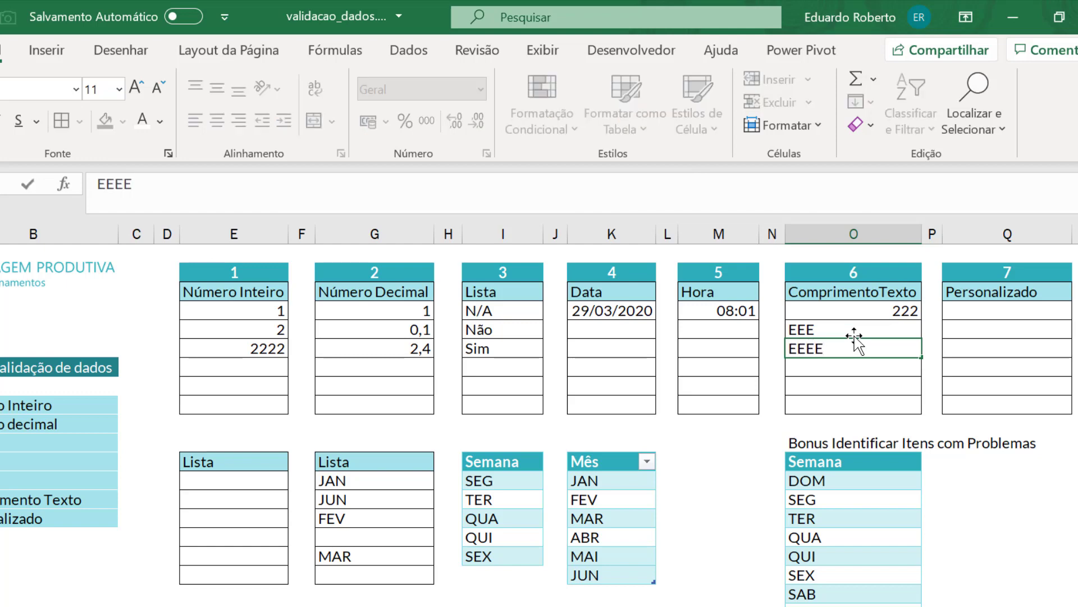
key("Return")
key("Return")
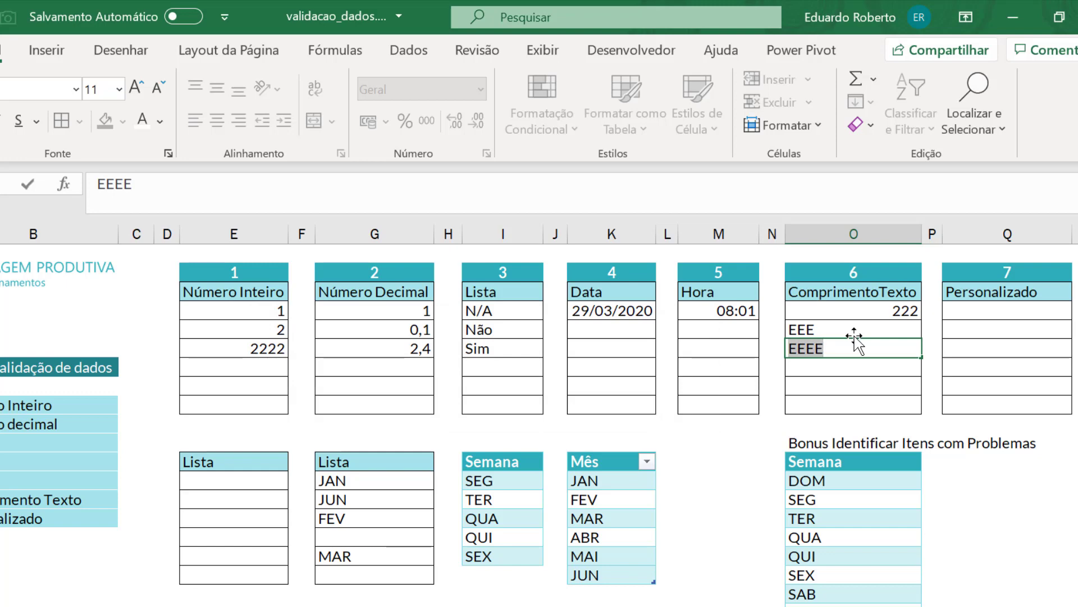
key("Escape")
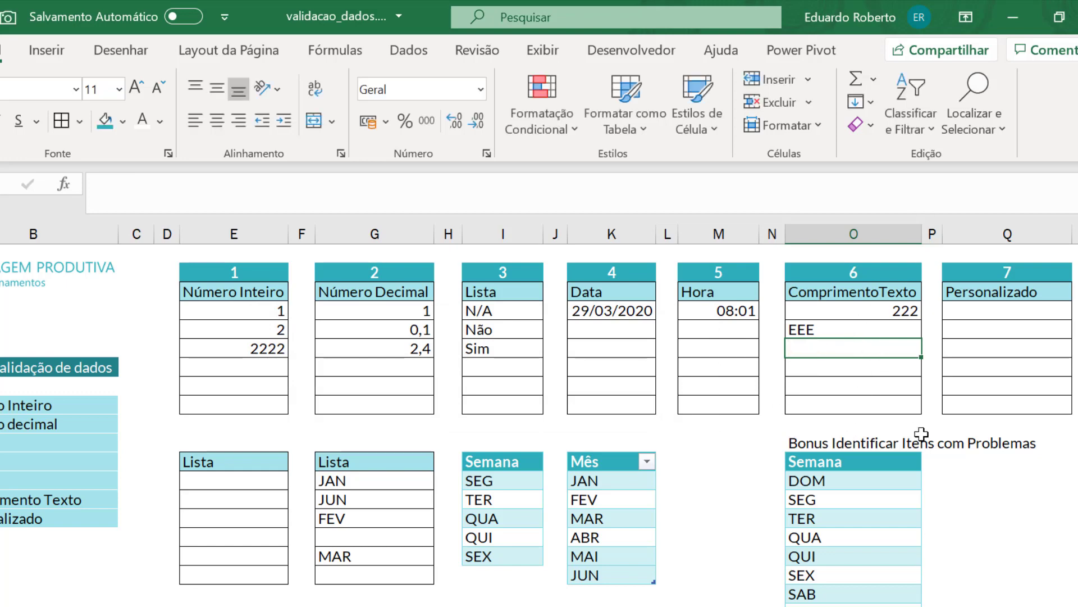
type("2,34")
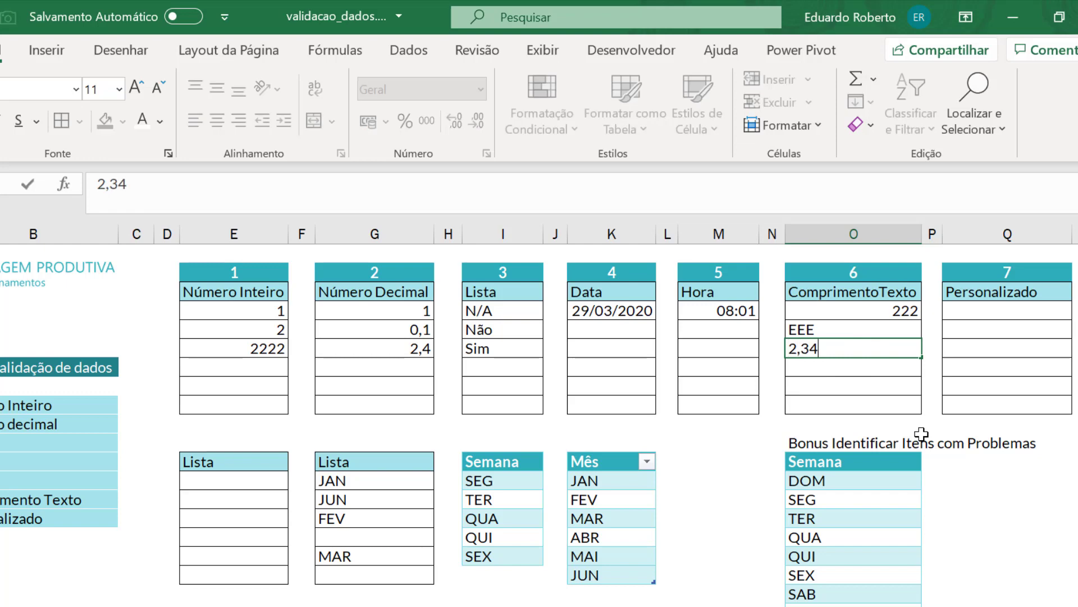
type("]")
key("Return")
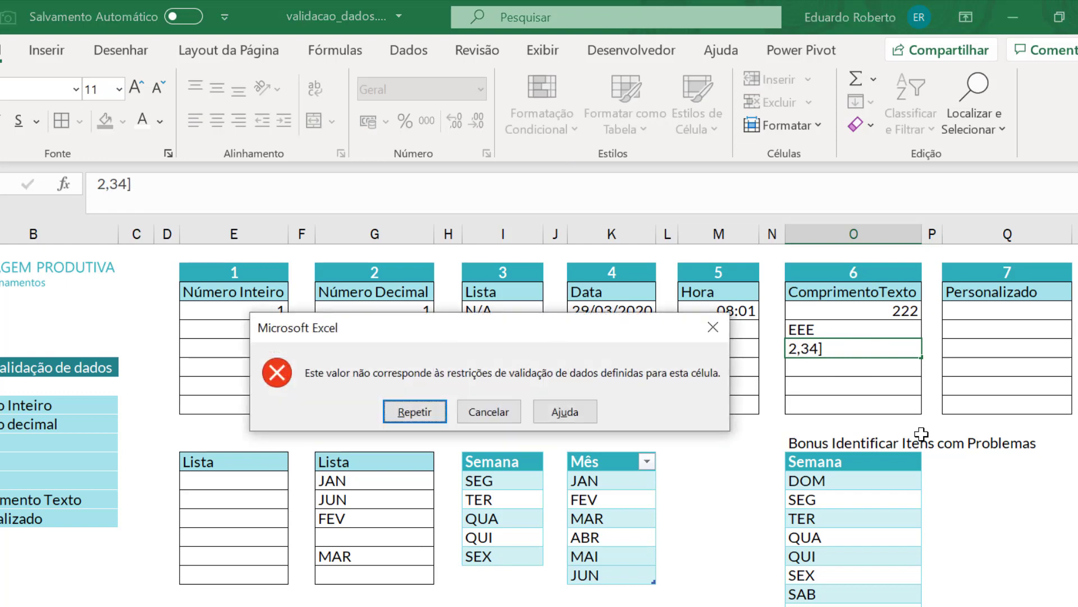
key("Escape")
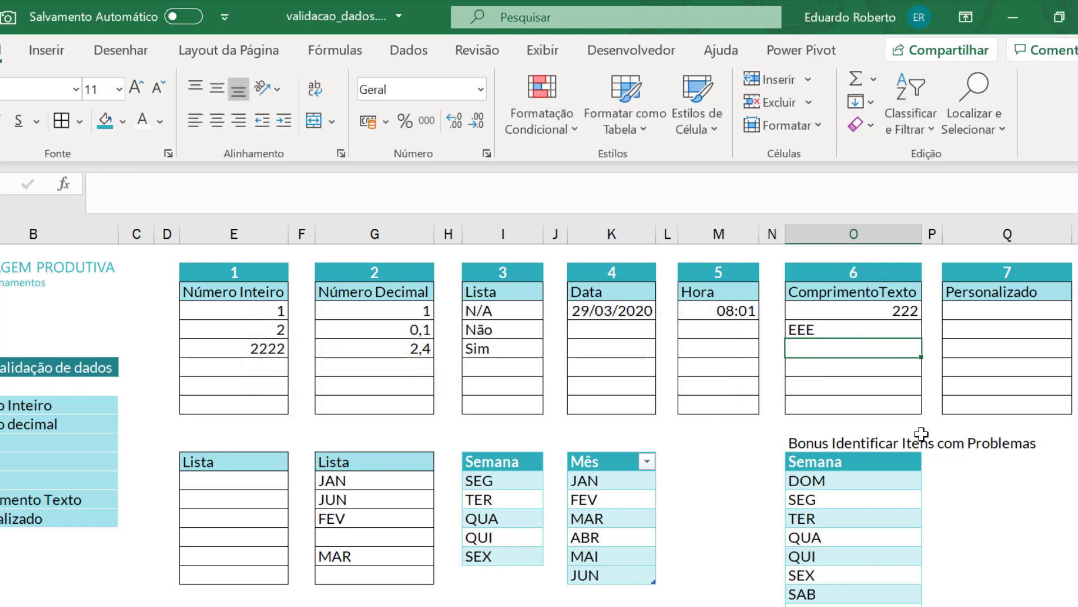
- Test the text-length rule in O6 with the entry 2,34 and discard it
type("2,34")
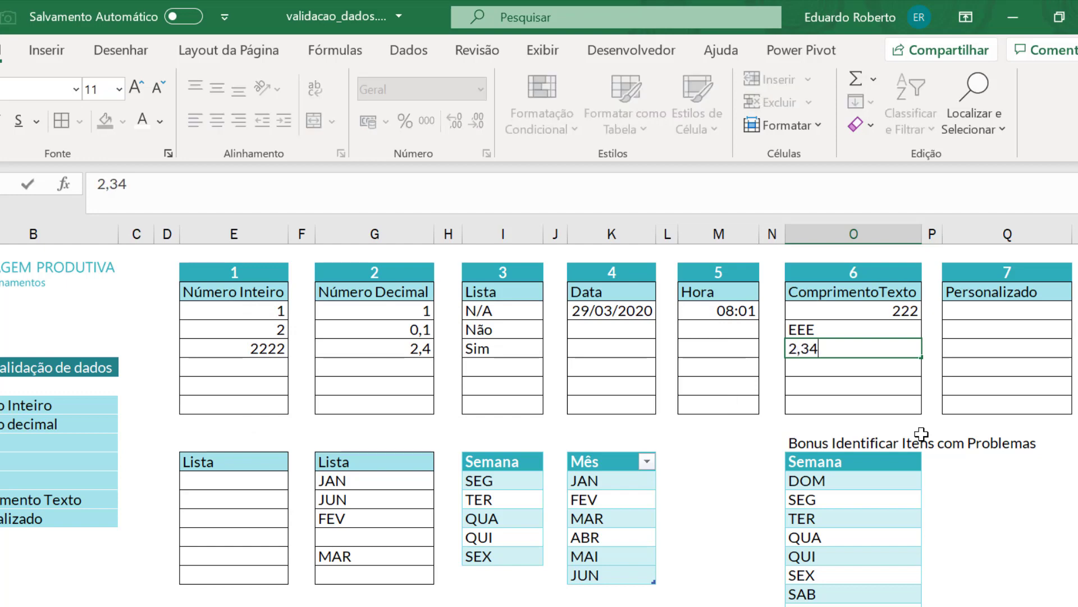
key("Return")
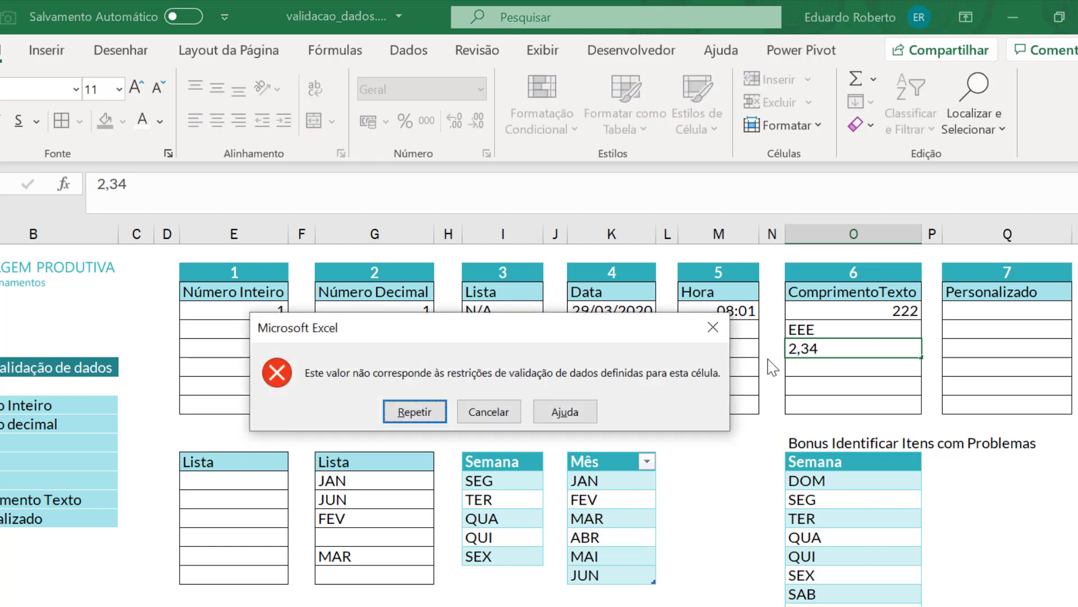
left_click(493, 414)
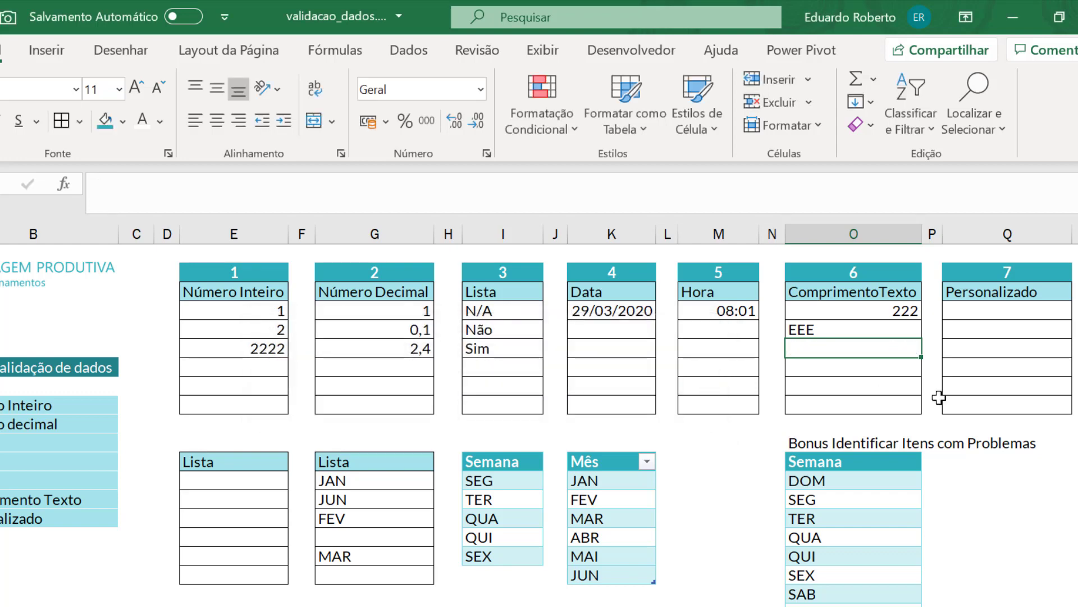
left_click(987, 318)
key("Right")
key("Right")
key("Right")
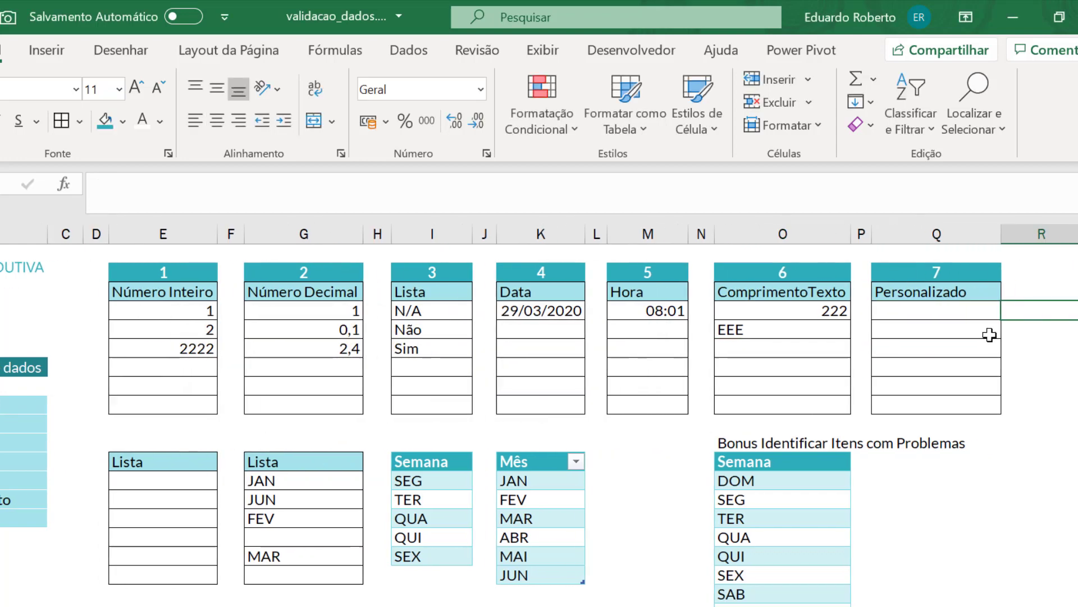
key("Left")
key("Left")
key("Left")
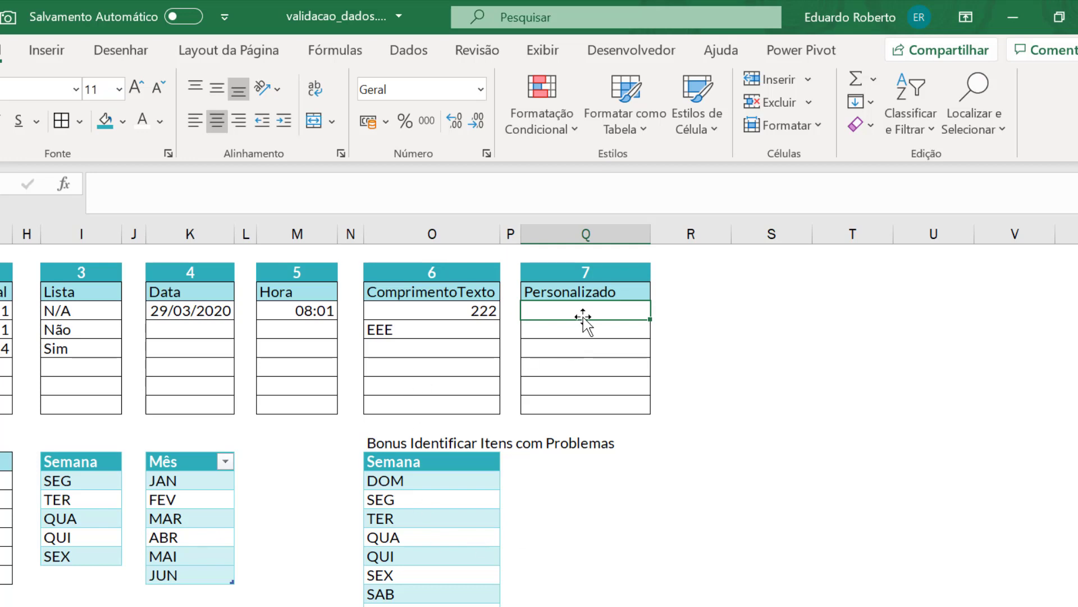
left_click_drag(587, 314, 597, 404)
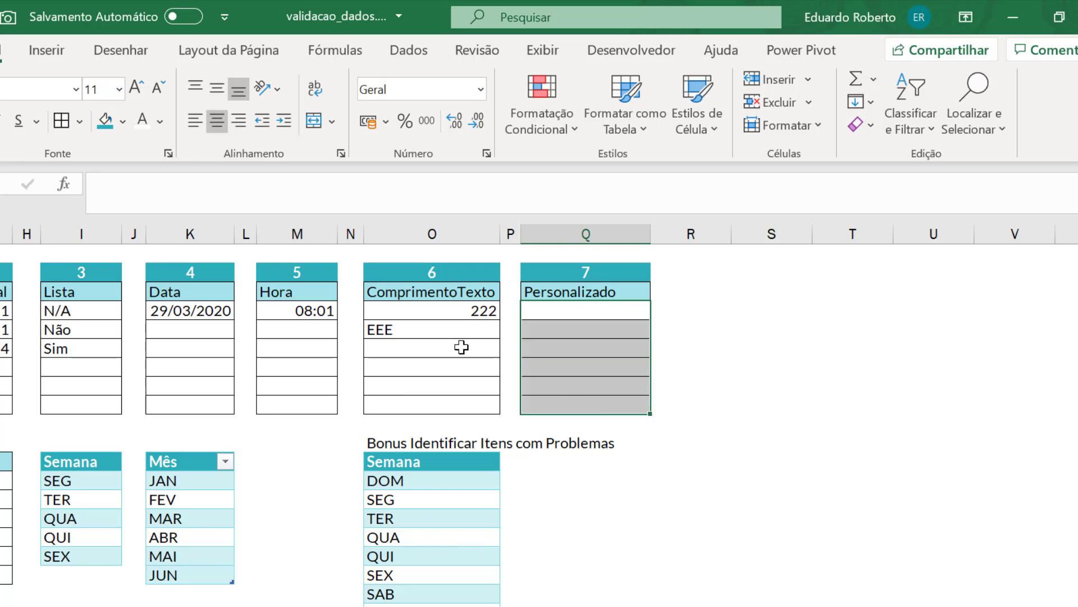
left_click(715, 347)
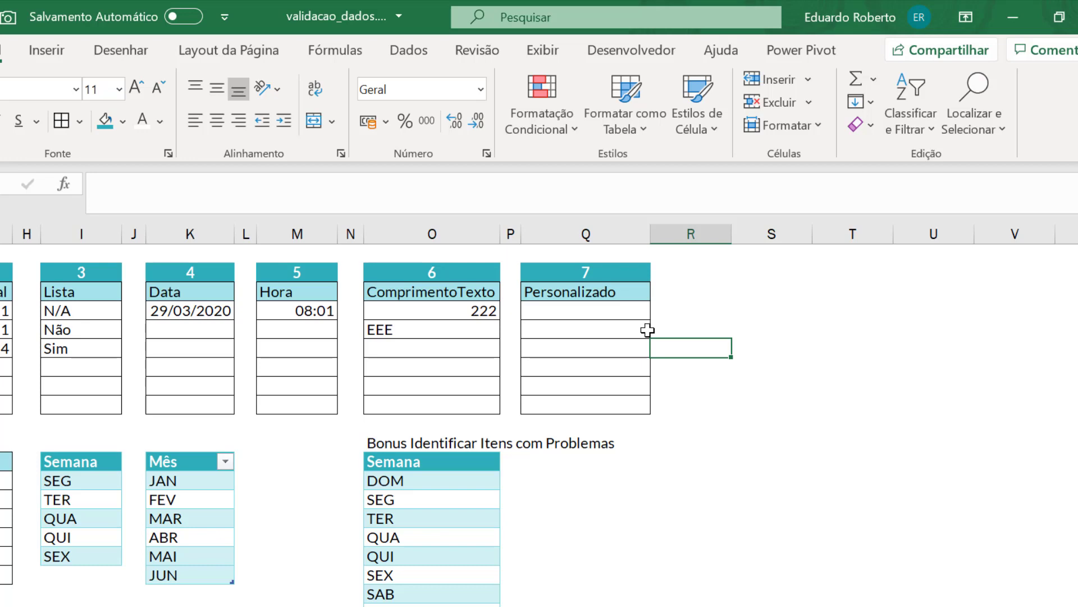
- Set the data validation criterion for Q4:Q9 under the Personalizado header to Personalizado
left_click_drag(596, 308, 594, 399)
left_click(217, 120)
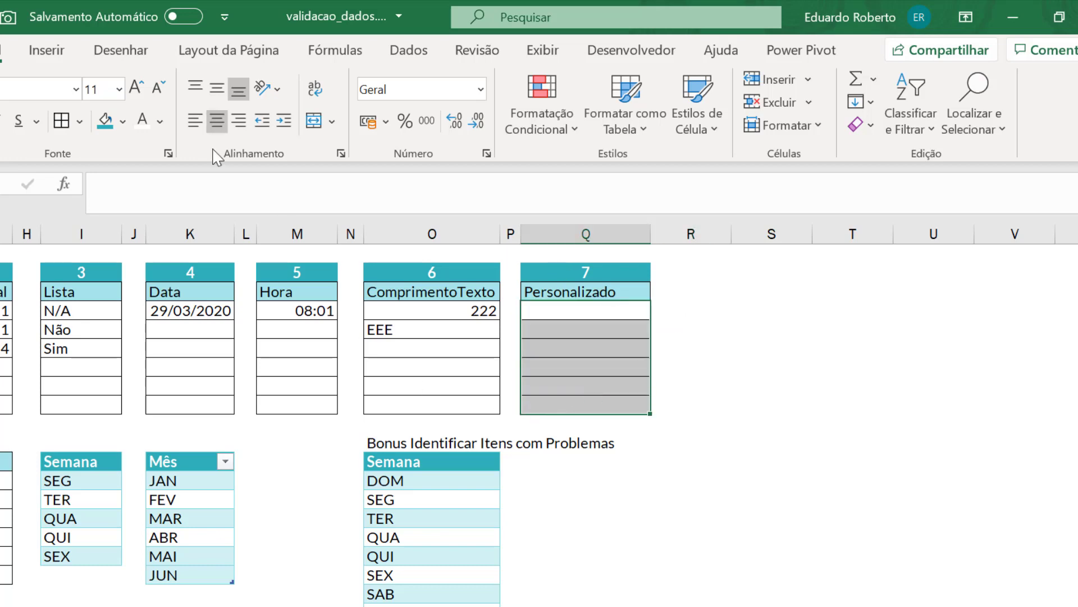
left_click(53, 53)
left_click(408, 51)
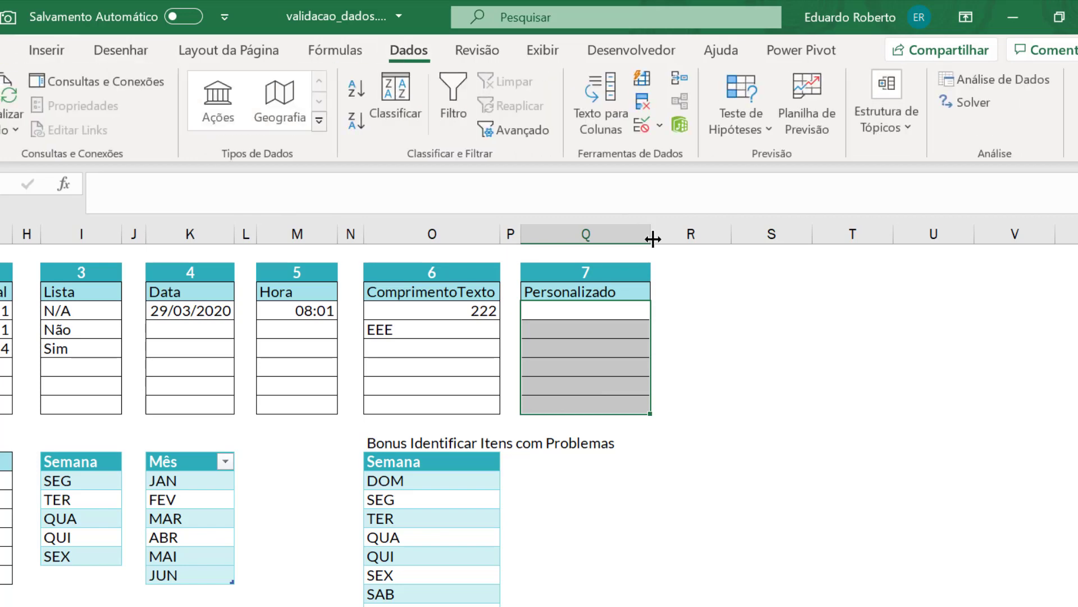
left_click(662, 124)
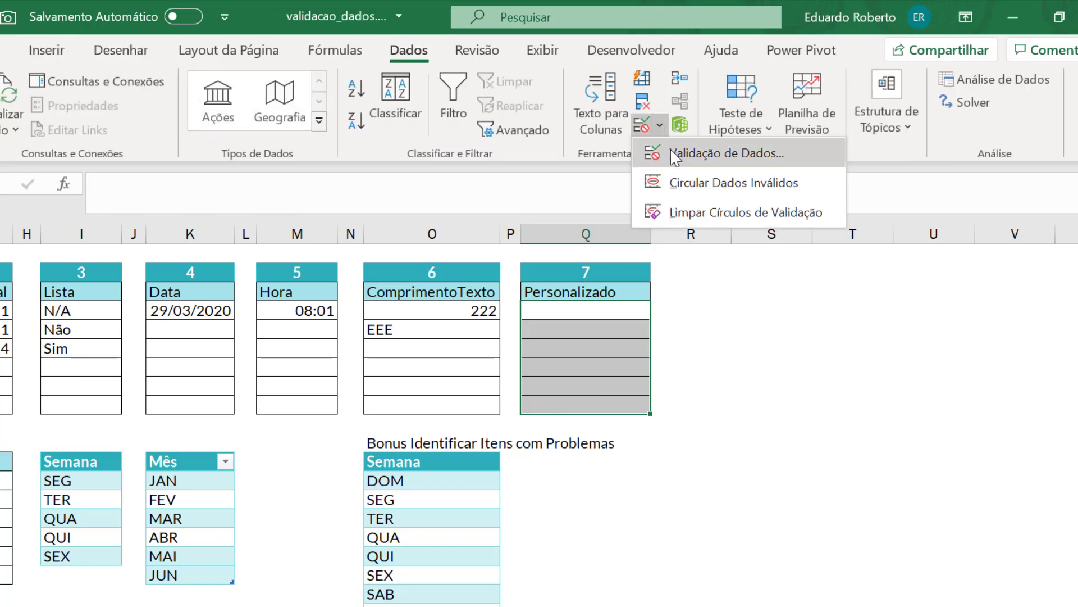
left_click(651, 153)
left_click(167, 264)
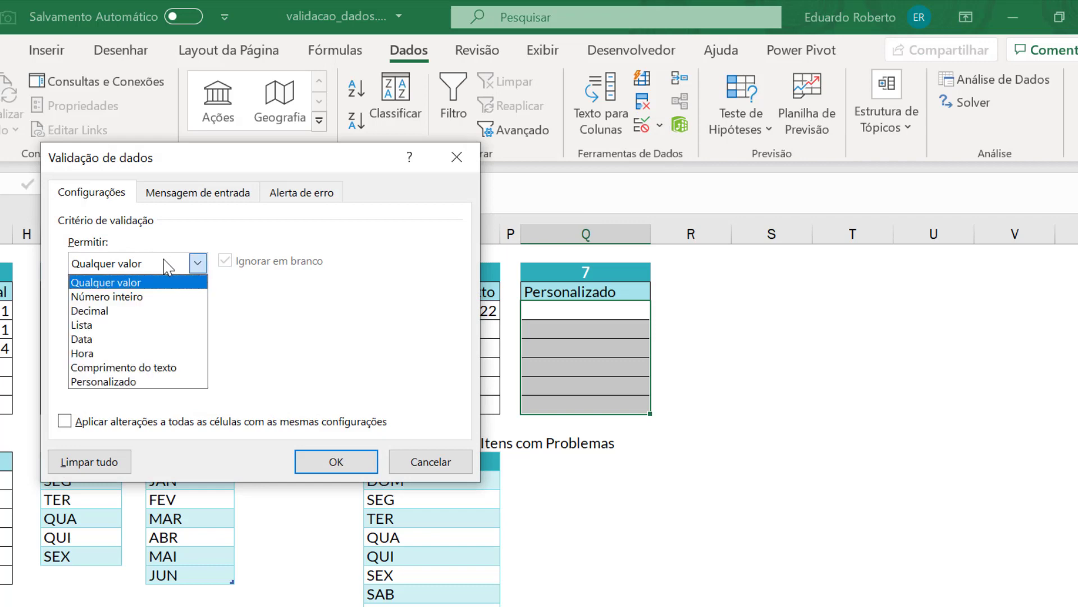
left_click(137, 381)
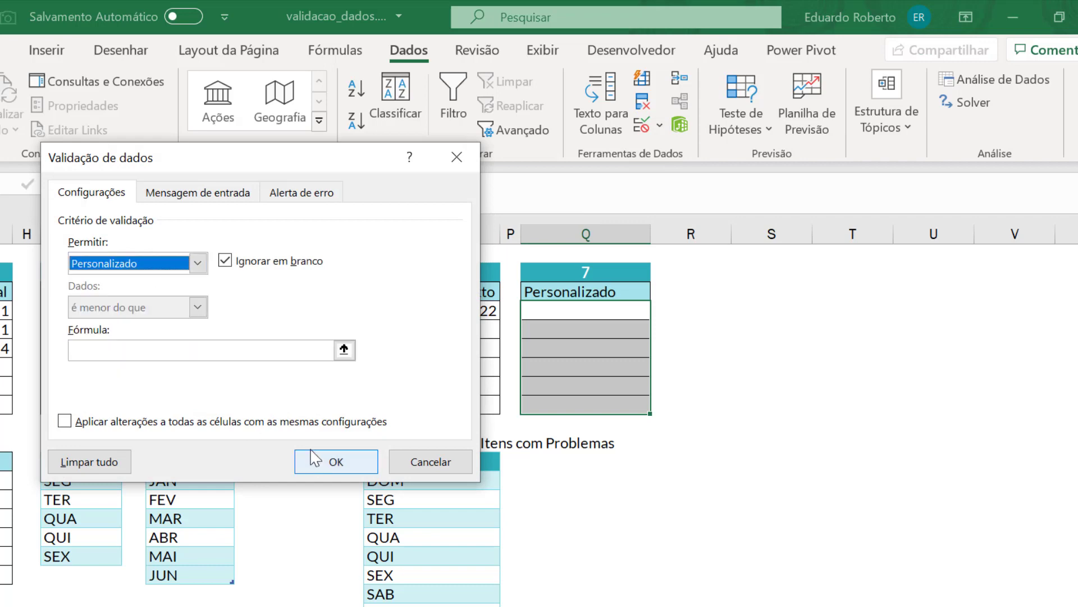
- Enter the validation formula =CONT.SE($Q$4:$Q$9;Q4)<2 to block duplicates in Q4:Q9, and apply the rule
left_click(123, 347)
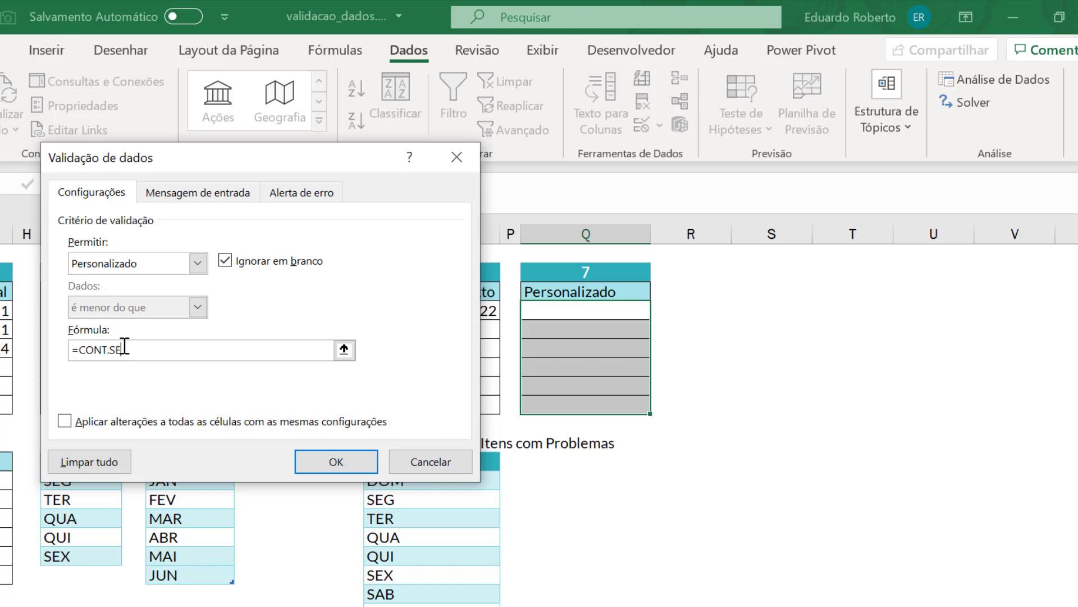
type("=CONT.SE(")
left_click_drag(605, 307, 595, 405)
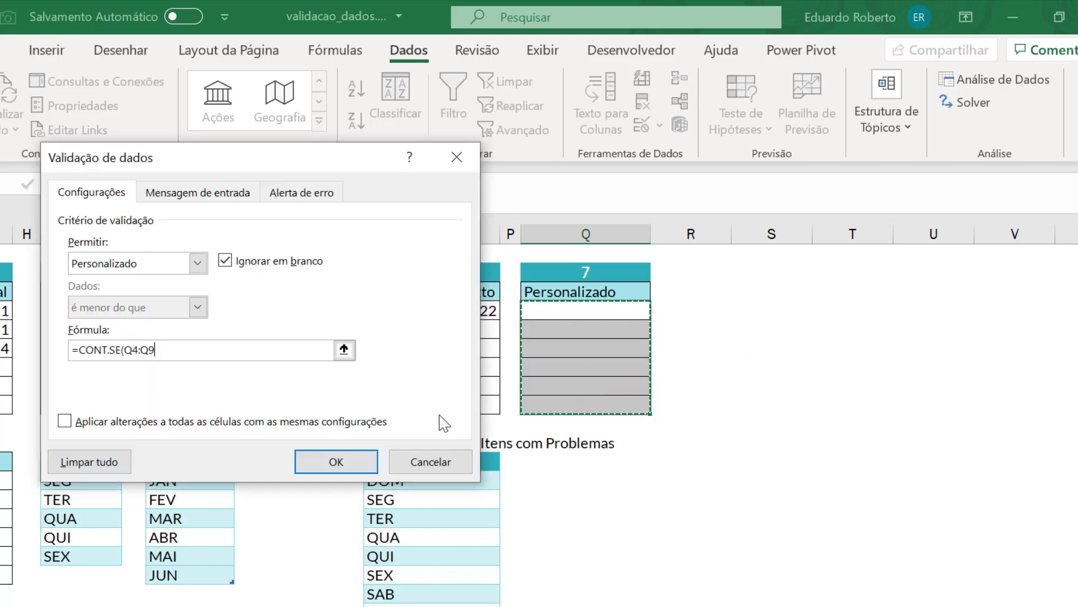
key("F4")
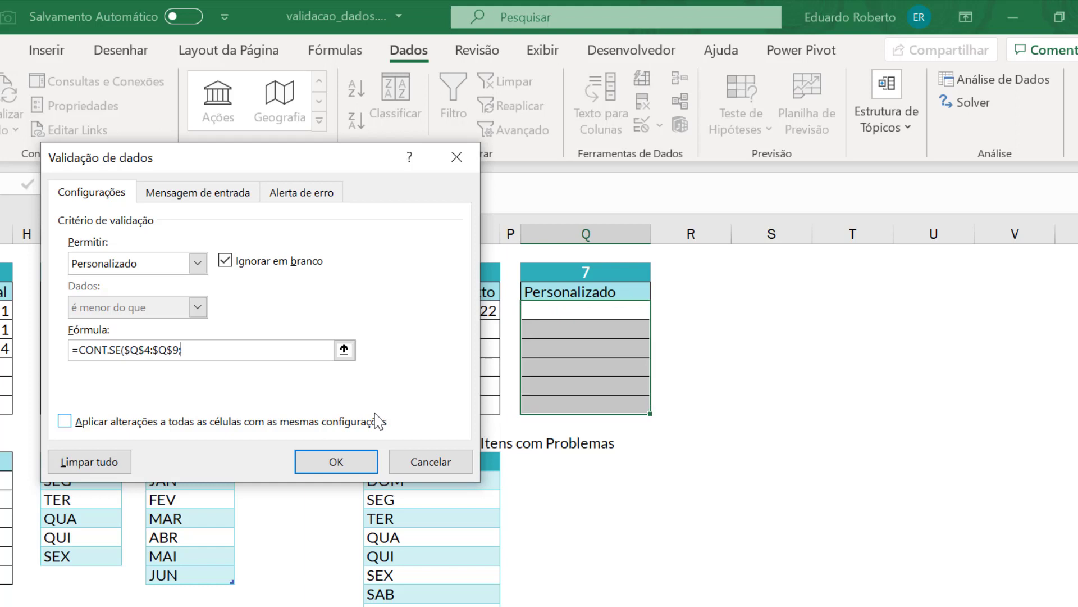
type(";")
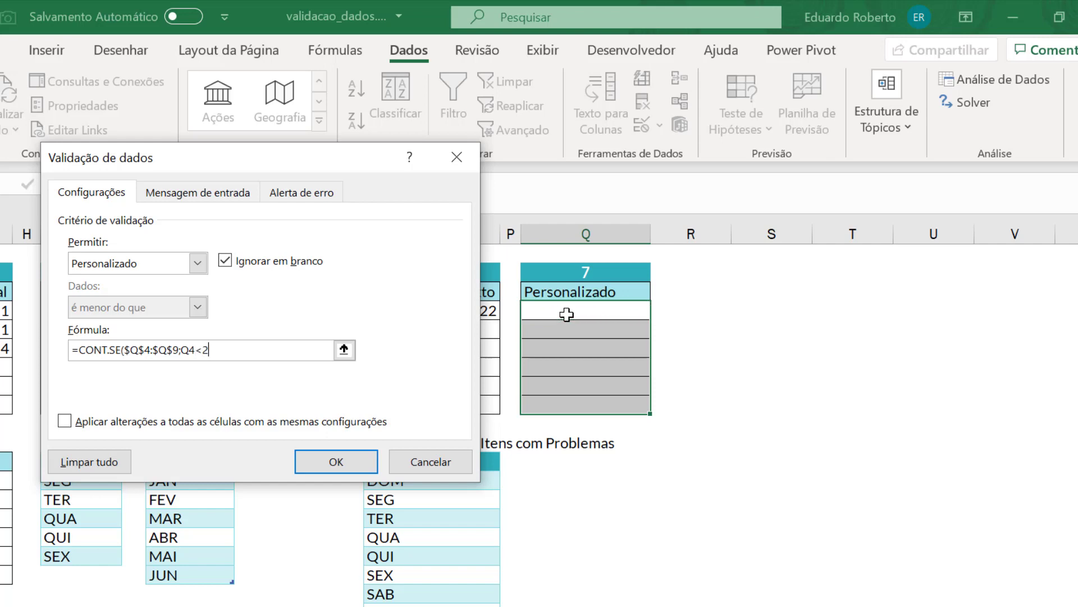
left_click(195, 348)
left_click(344, 464)
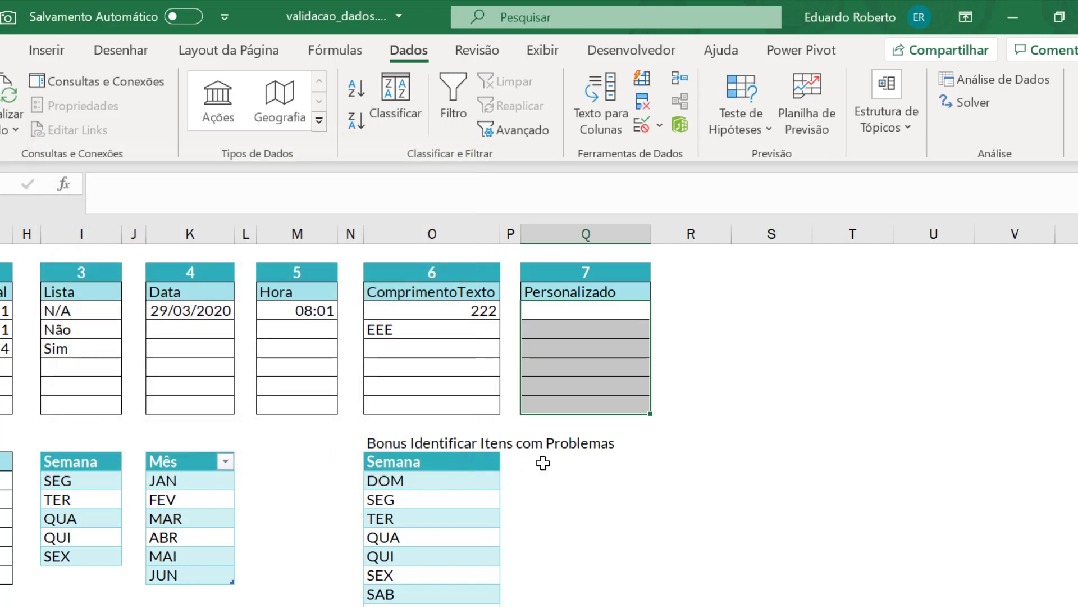
- Enter Carro in Q4 and Carros in Q5 under the Personalizado header
left_click(732, 388)
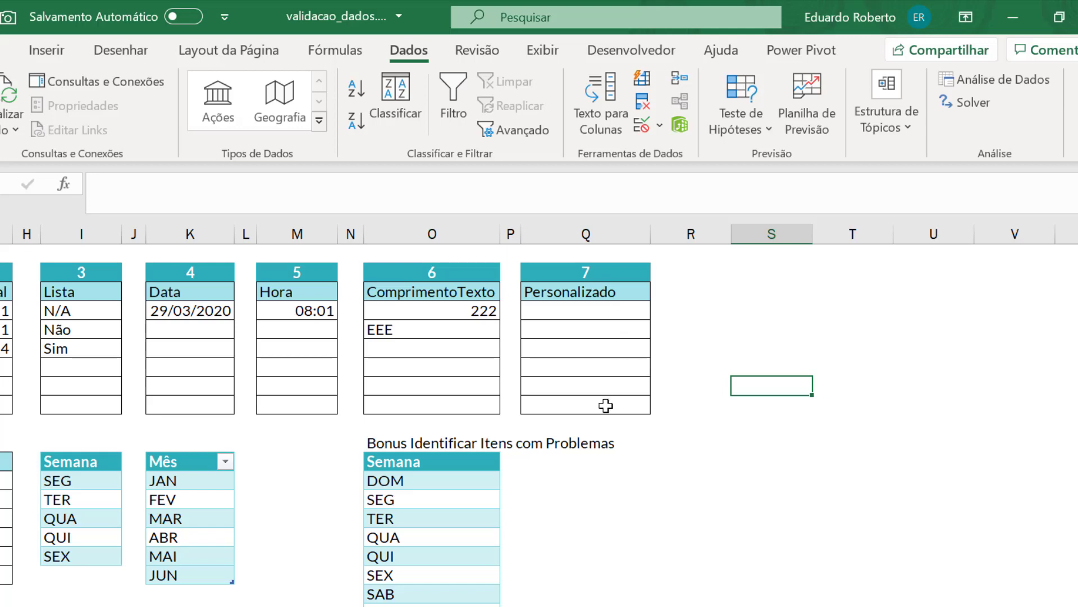
left_click(601, 314)
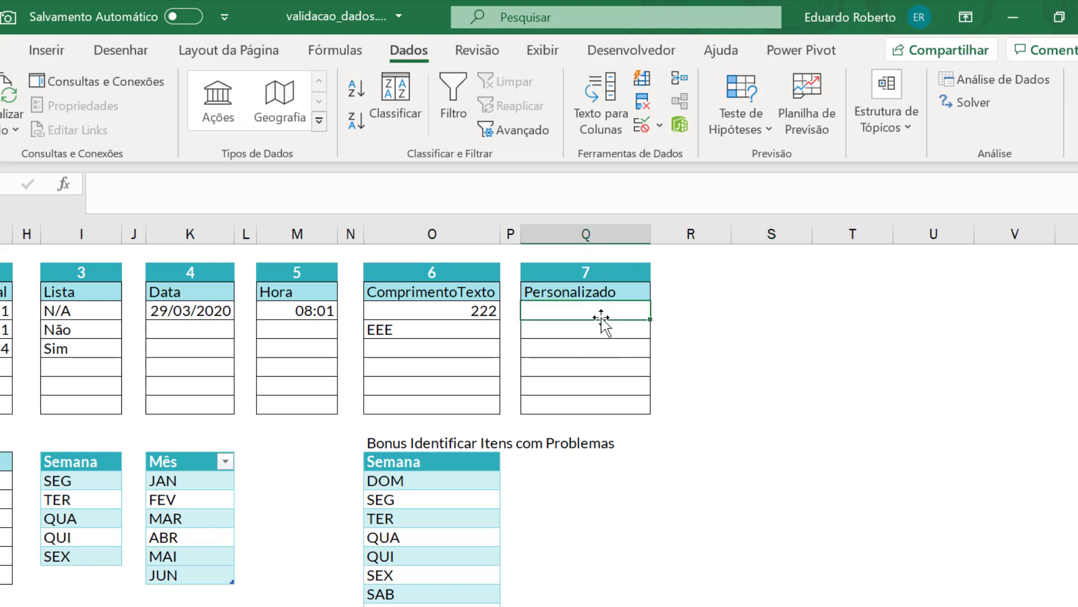
type("cARRO")
key("Return")
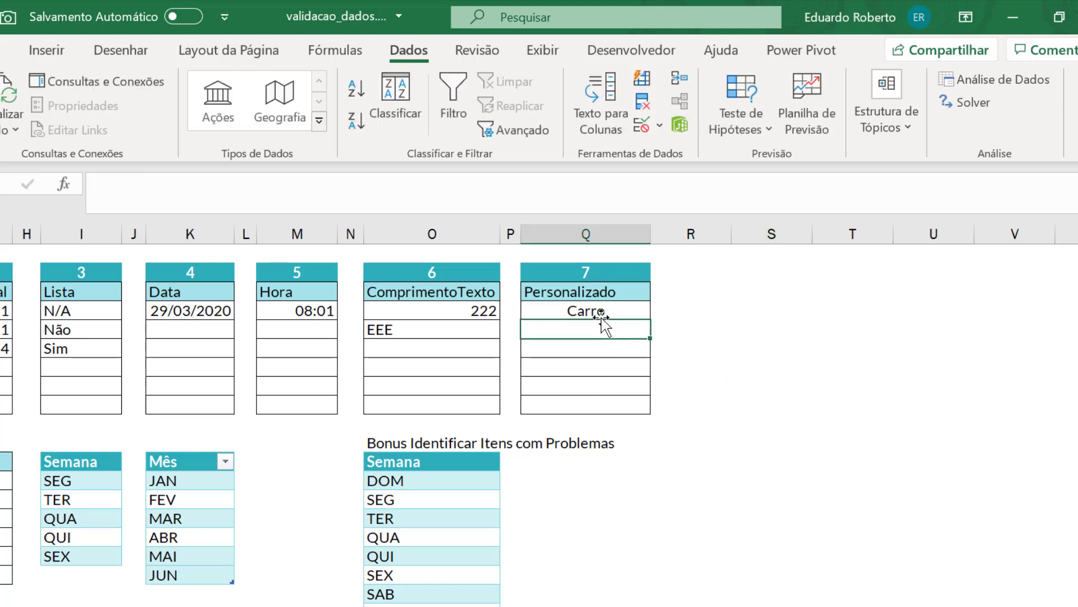
type("Carros")
key("Return")
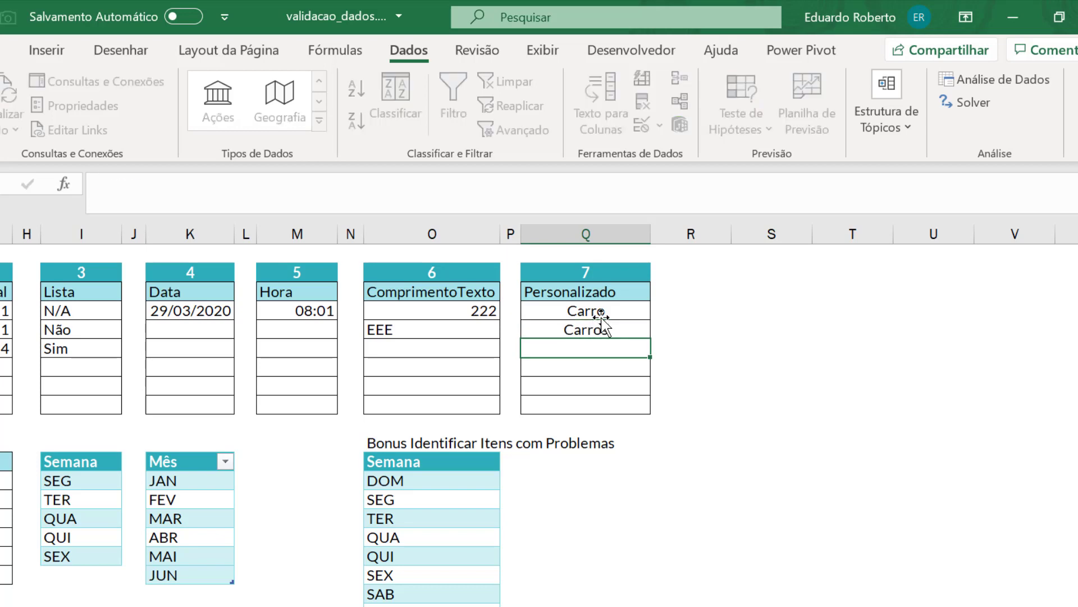
- Test the custom rule in Q6 with the duplicate entry Carro, and discard it
type("Carro")
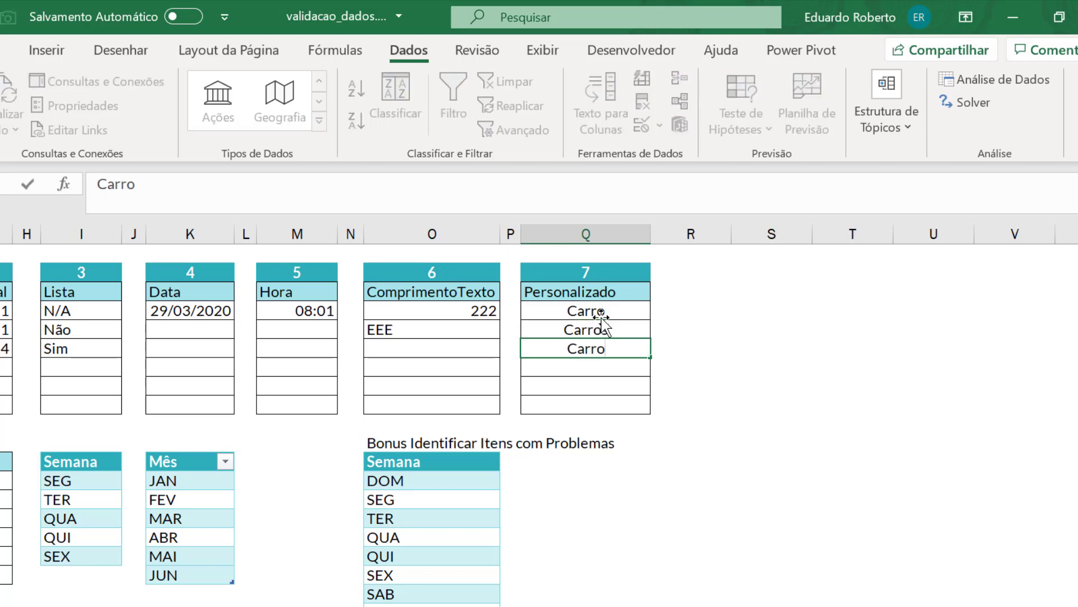
key("Return")
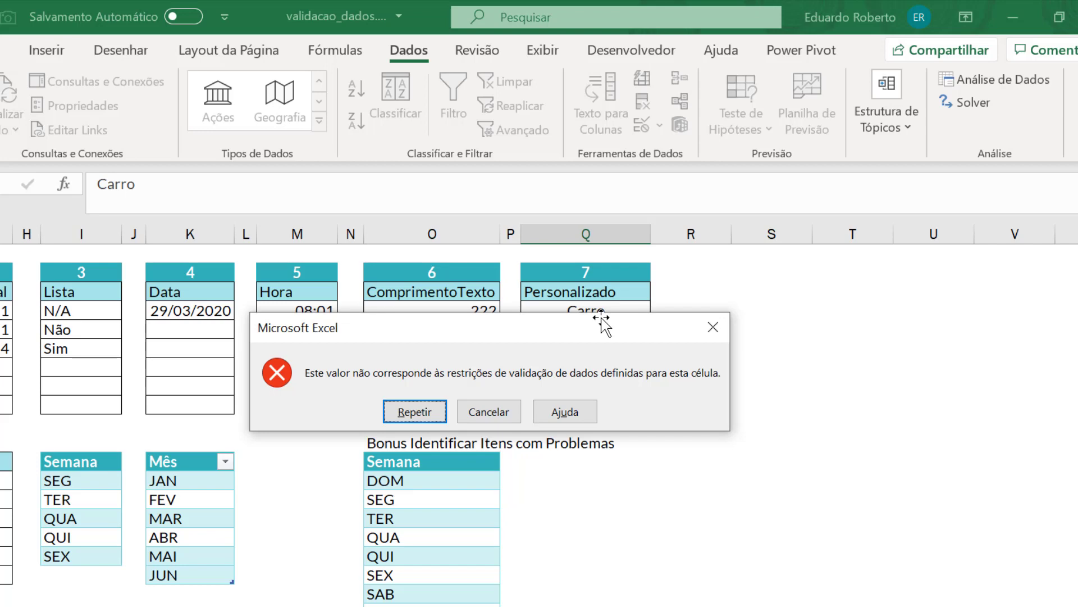
key("Return")
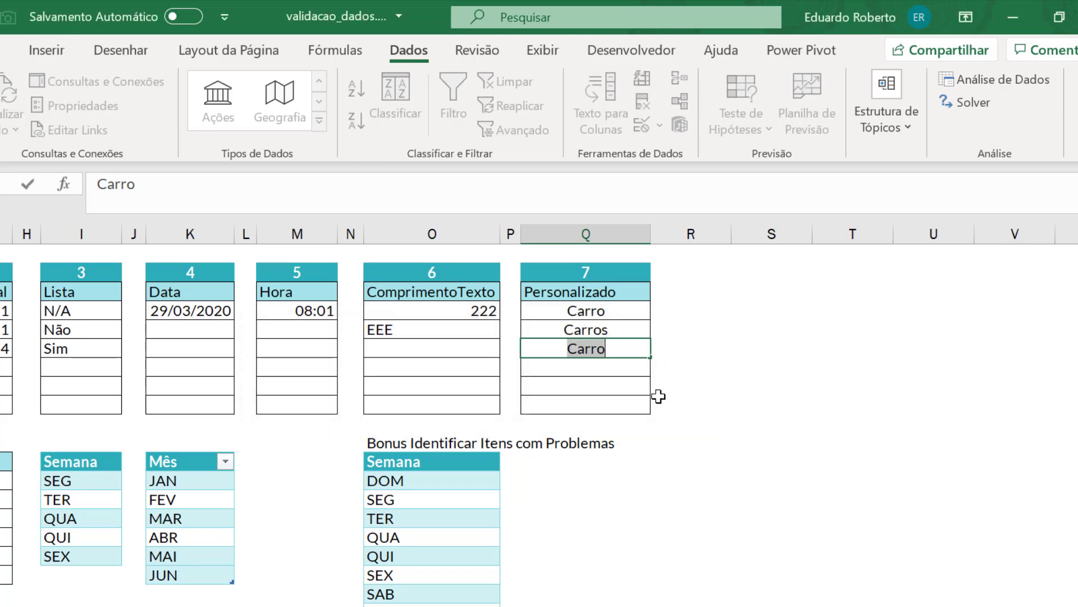
key("Escape")
- Review the custom validation formula applied to Q6, and leave the rule unchanged
left_click(651, 124)
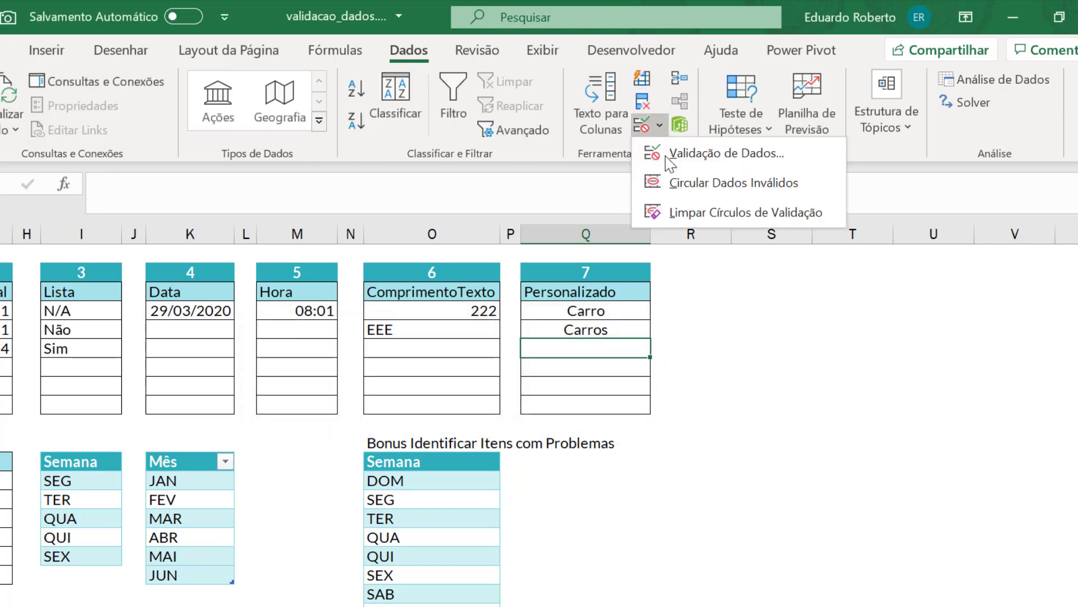
left_click(683, 149)
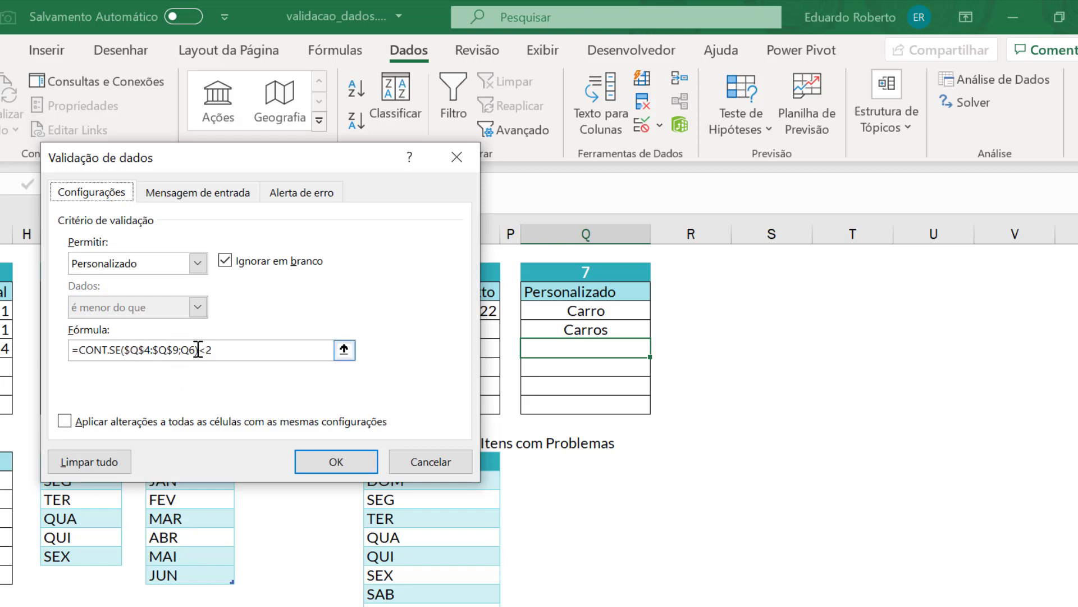
left_click(425, 463)
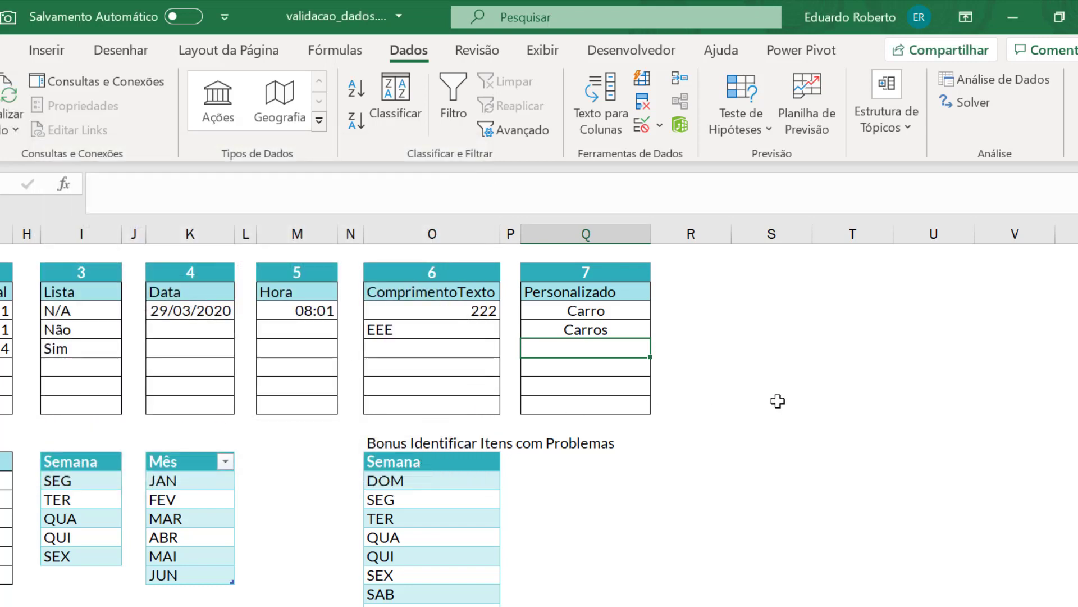
- Compare the weekday entries under Bonus Identificar Itens com Problemas with the weekdays in column I's Semana list
left_click(707, 450)
left_click(654, 401)
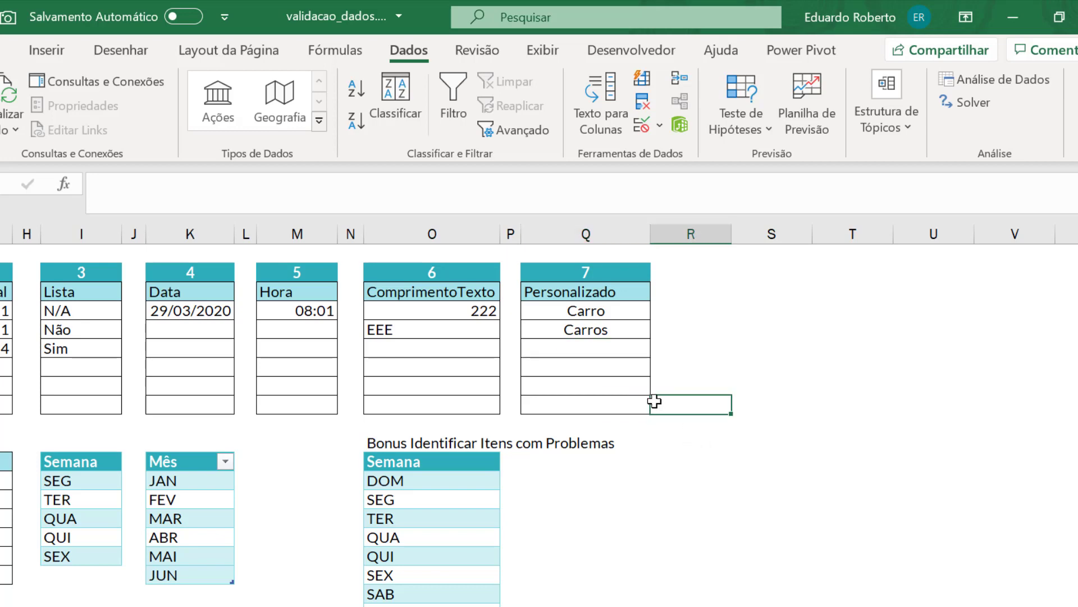
key("Left")
key("Left")
key("Left")
key("Left")
key("Left")
key("Right")
key("Right")
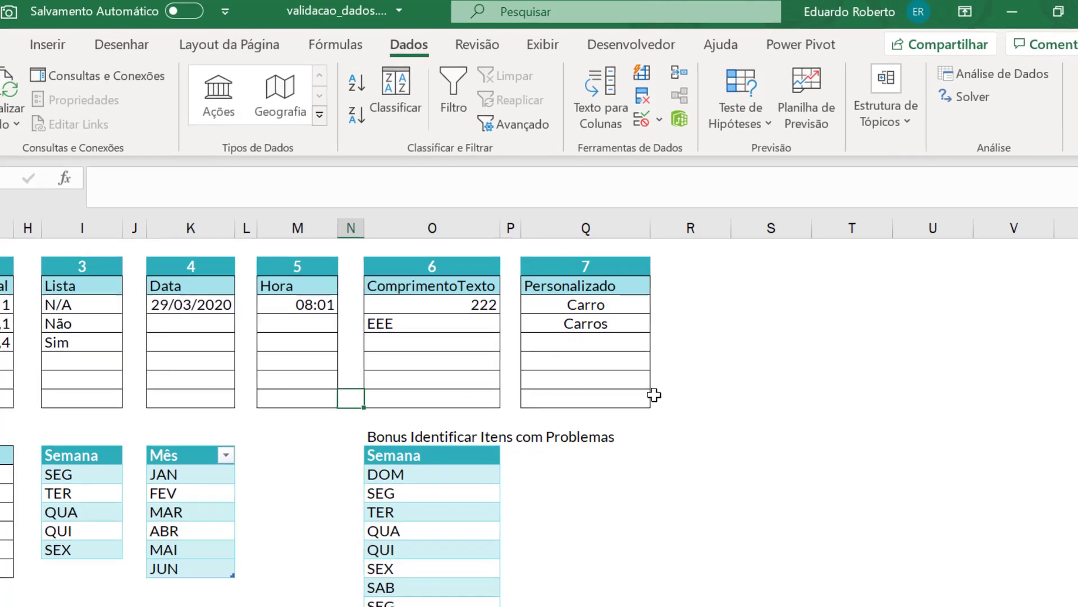
key("Down")
key("Down")
key("Left")
key("Left")
key("Left")
key("Left")
key("Left")
key("Left")
key("Left")
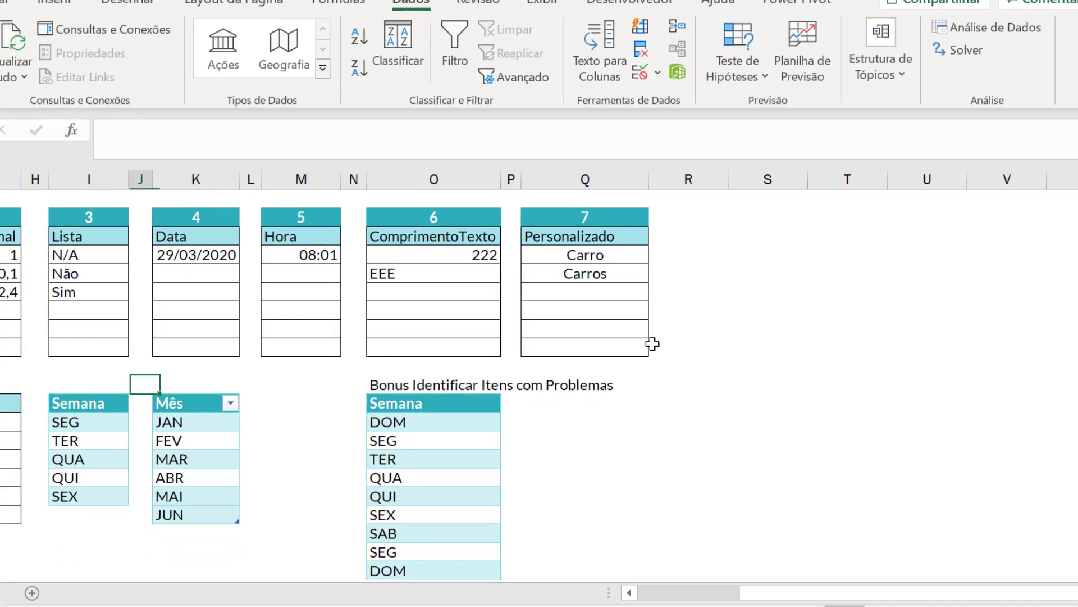
scroll(652, 344, "left", 3)
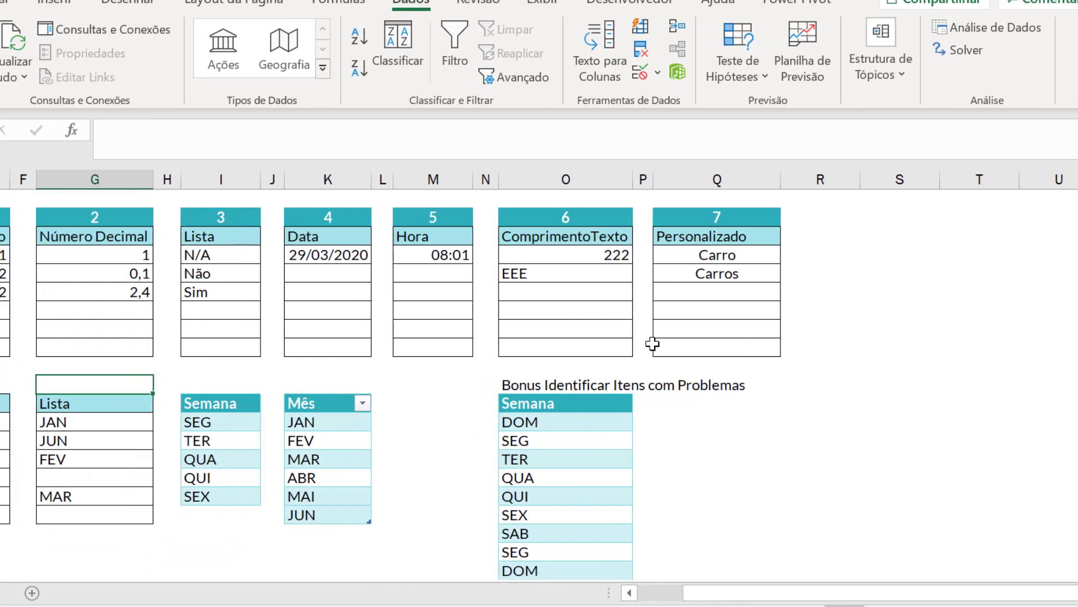
scroll(719, 446, "down", 1)
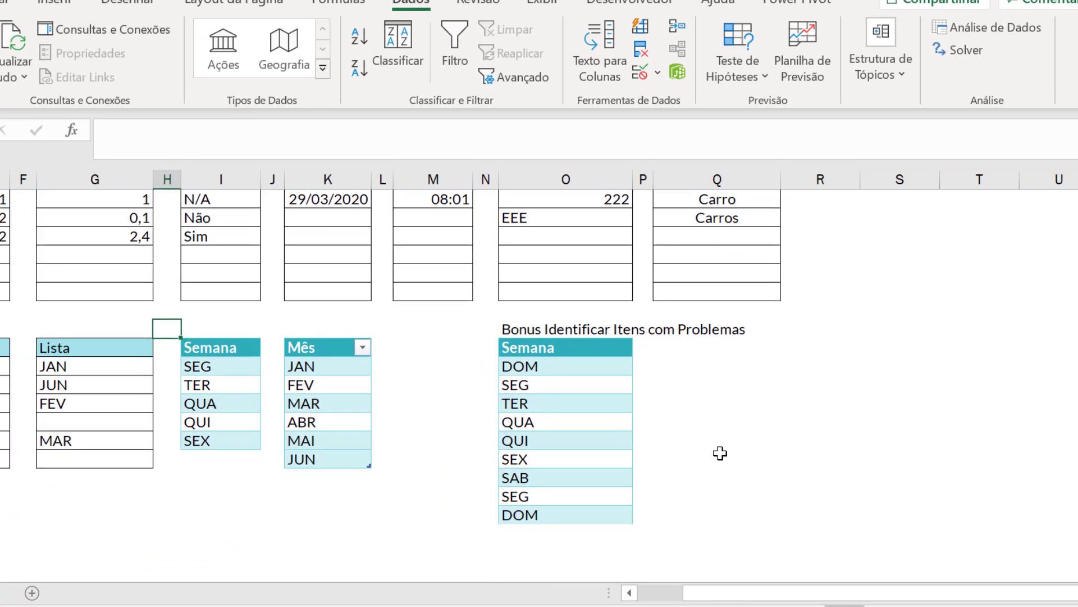
left_click_drag(551, 369, 565, 515)
left_click(731, 471)
left_click_drag(554, 365, 548, 521)
left_click(774, 443)
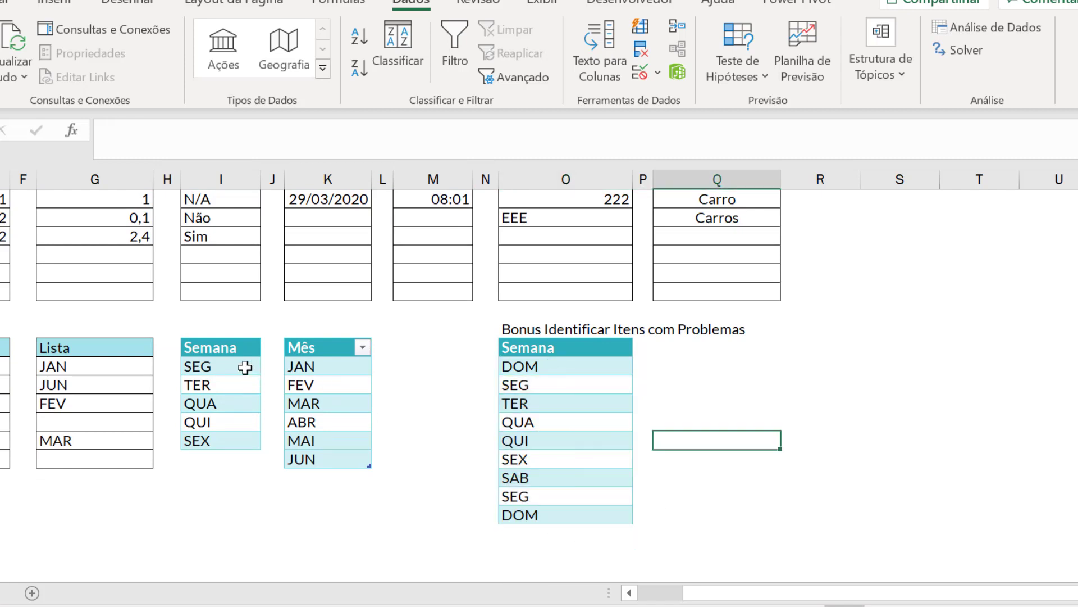
left_click_drag(246, 368, 221, 439)
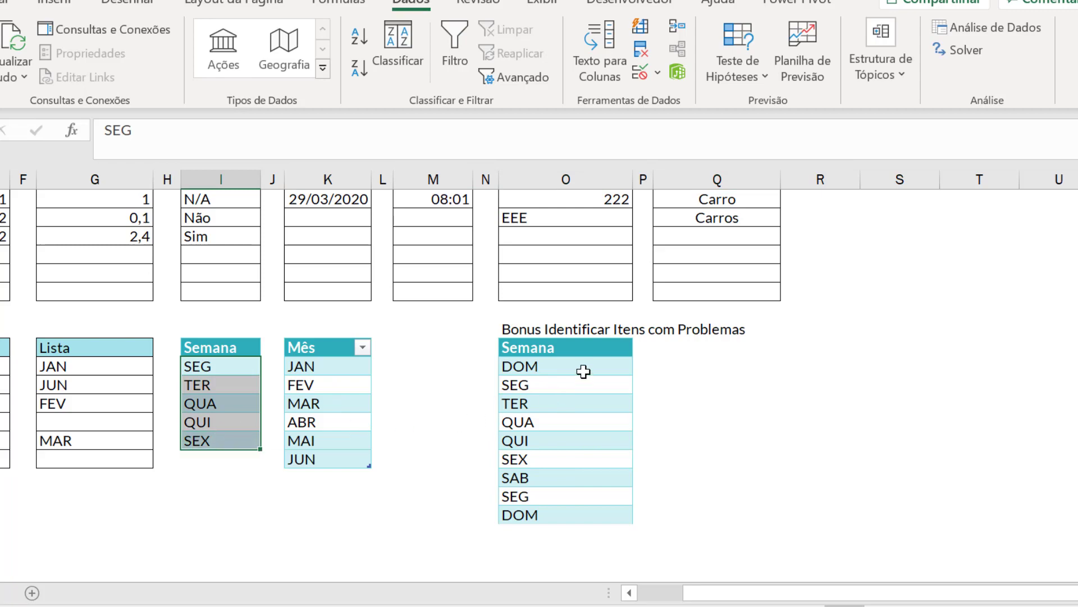
left_click_drag(584, 371, 558, 508)
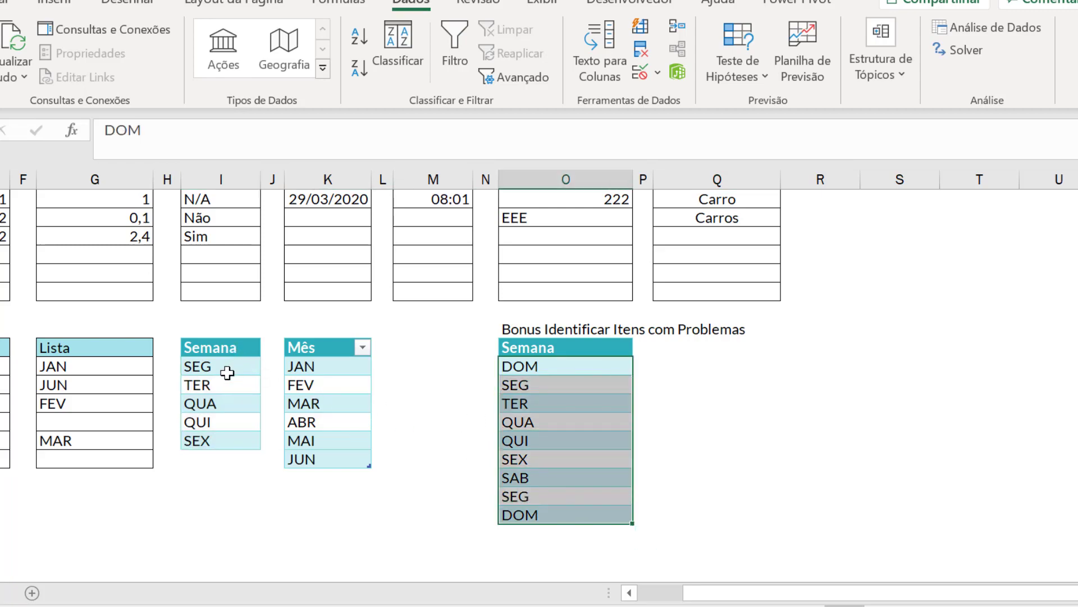
- Apply List validation to the weekday entries O13:O21 under Bonus Identificar Itens com Problemas, with source =$I$13:$I$17
left_click_drag(228, 371, 221, 439)
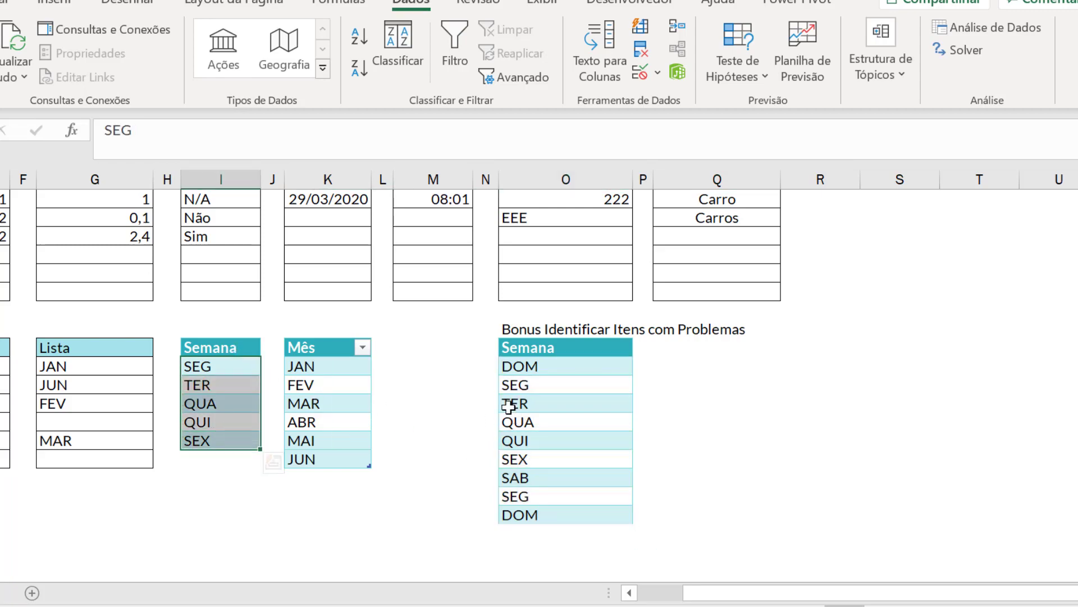
left_click_drag(566, 362, 568, 514)
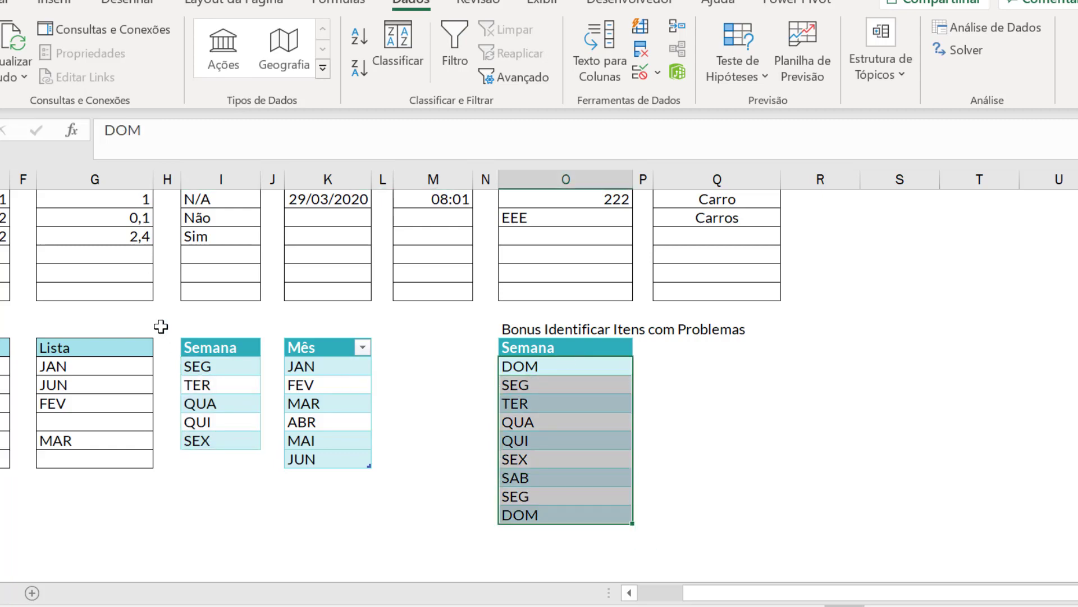
left_click_drag(558, 368, 559, 515)
left_click(656, 73)
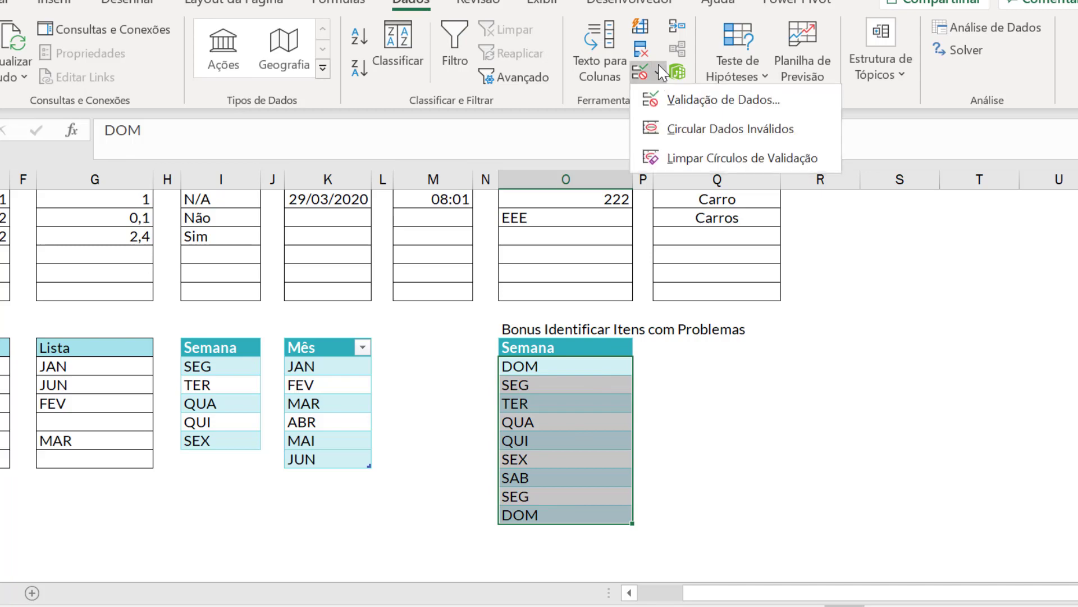
left_click(685, 108)
left_click(203, 208)
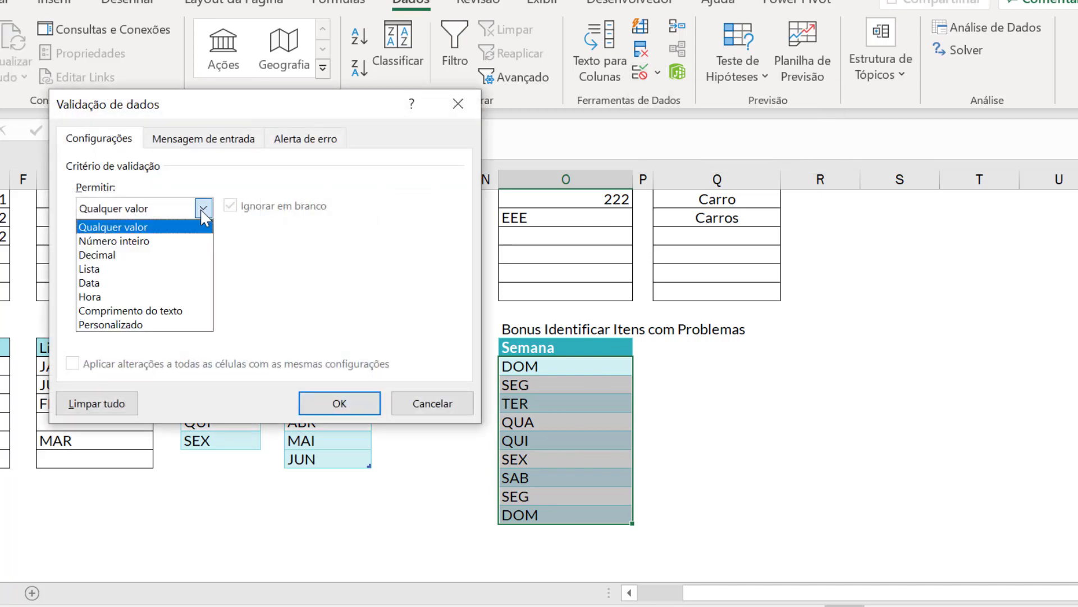
left_click(146, 268)
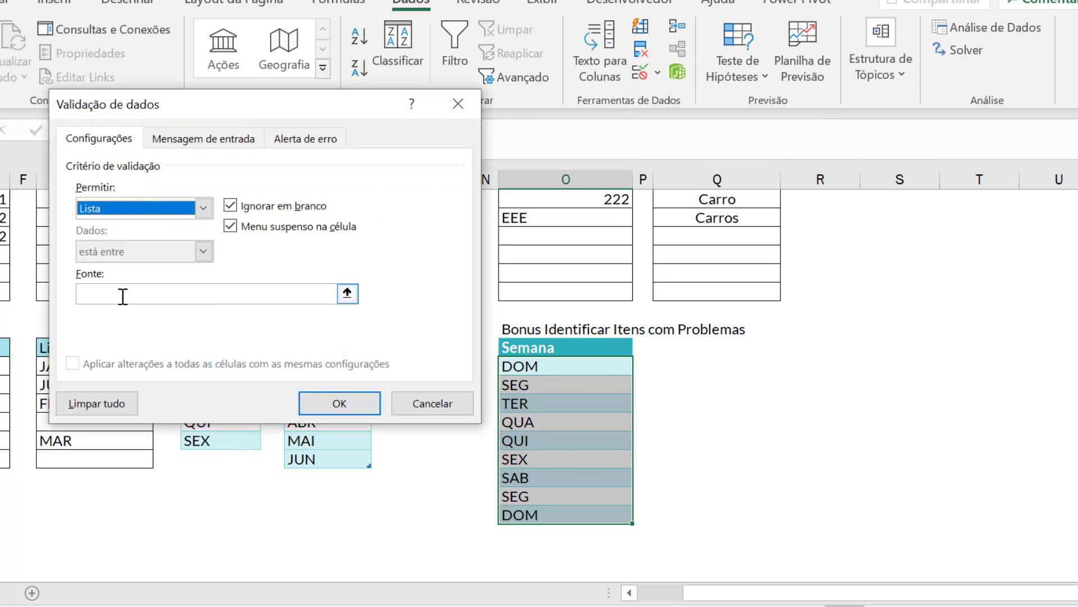
left_click_drag(260, 111, 661, 91)
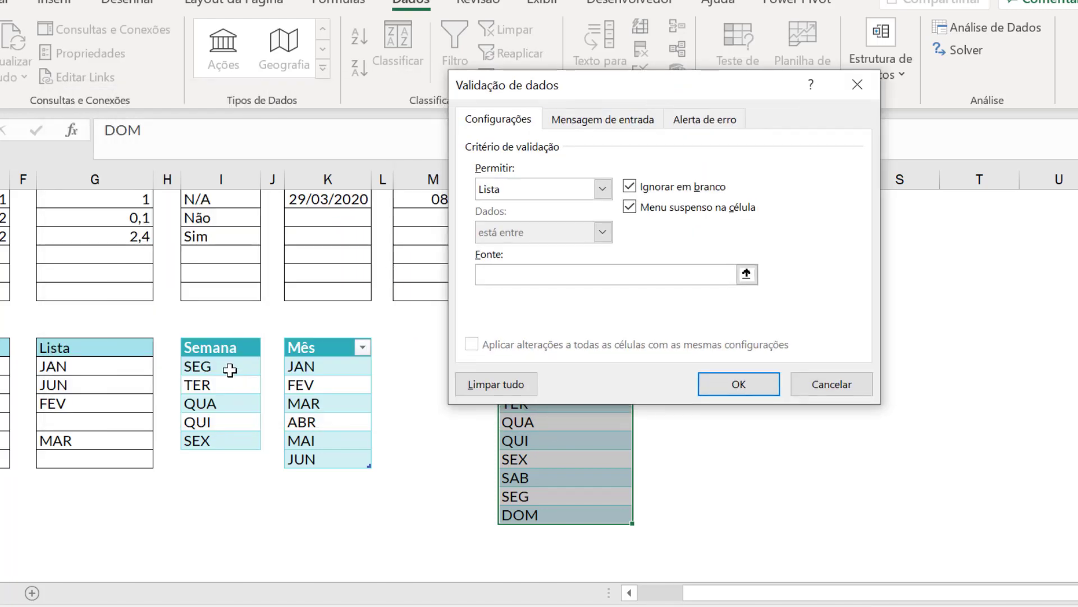
left_click_drag(225, 366, 226, 439)
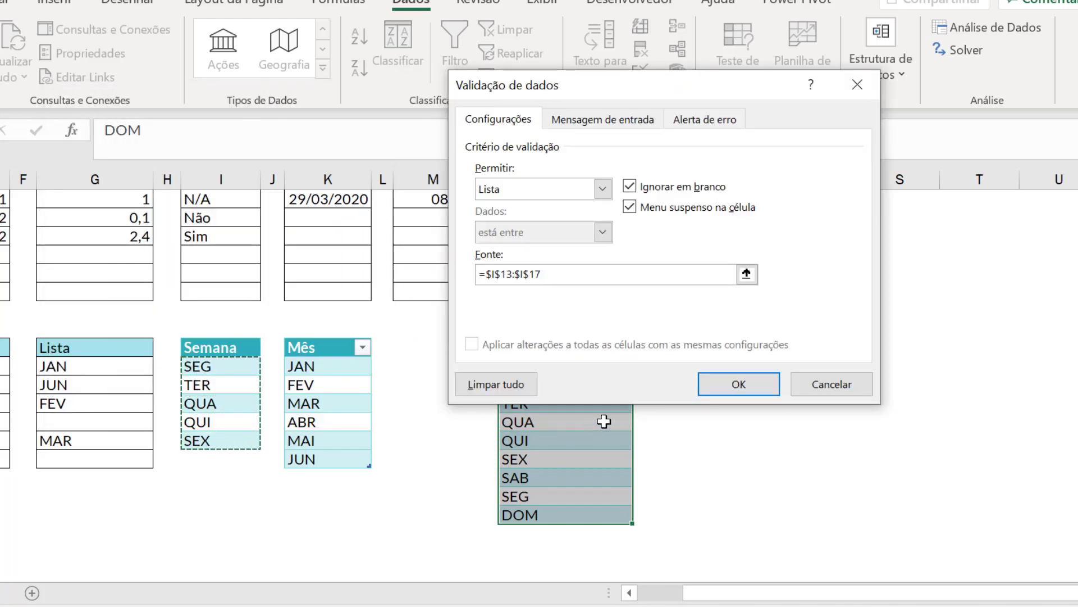
left_click(749, 385)
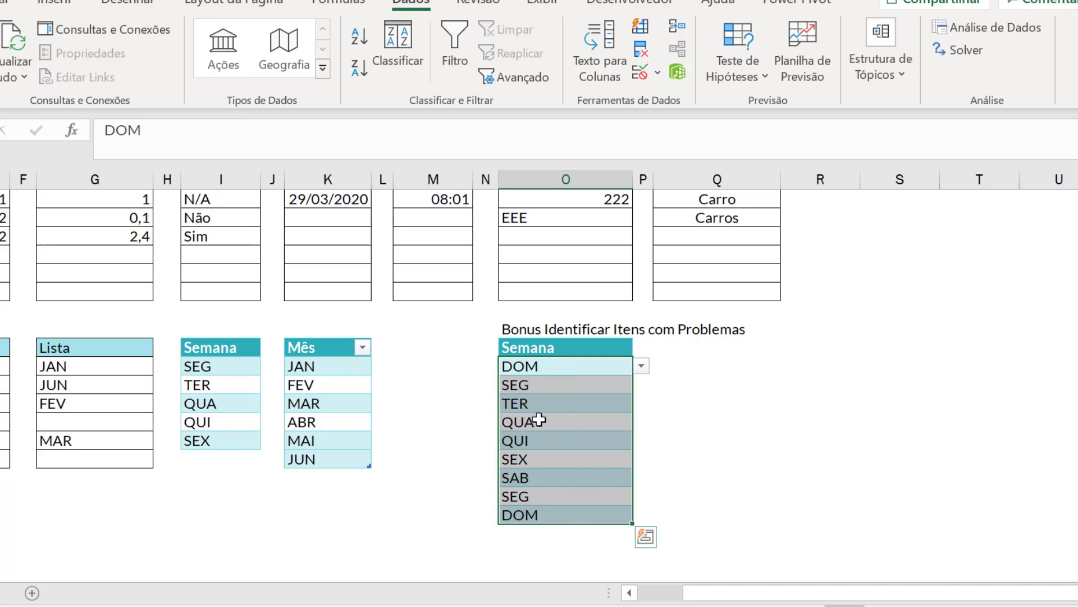
- Circle the invalid data in the validated weekday list in column O
left_click(656, 72)
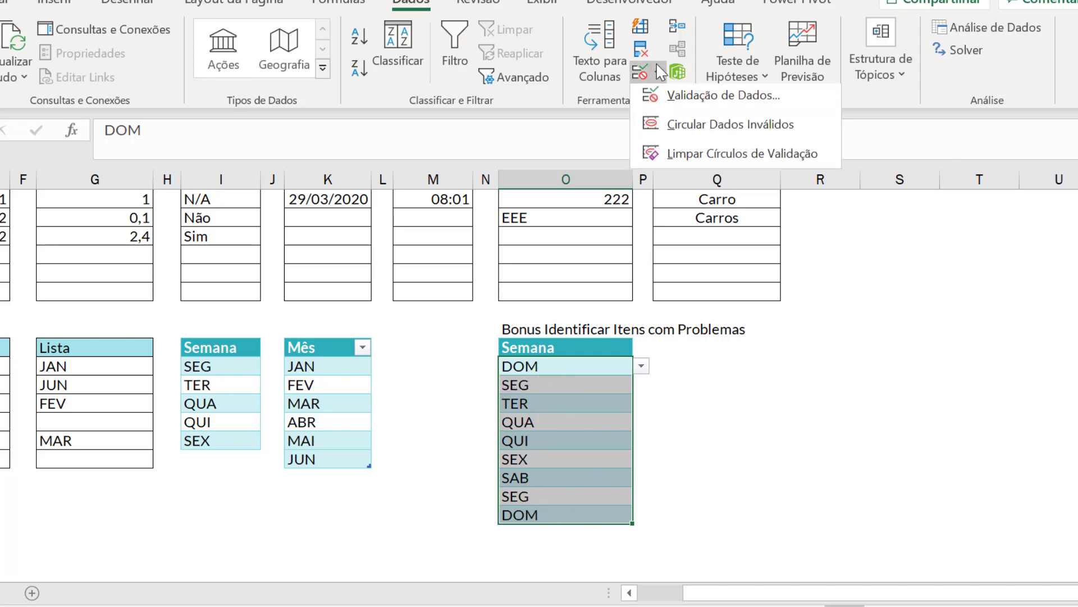
left_click(686, 134)
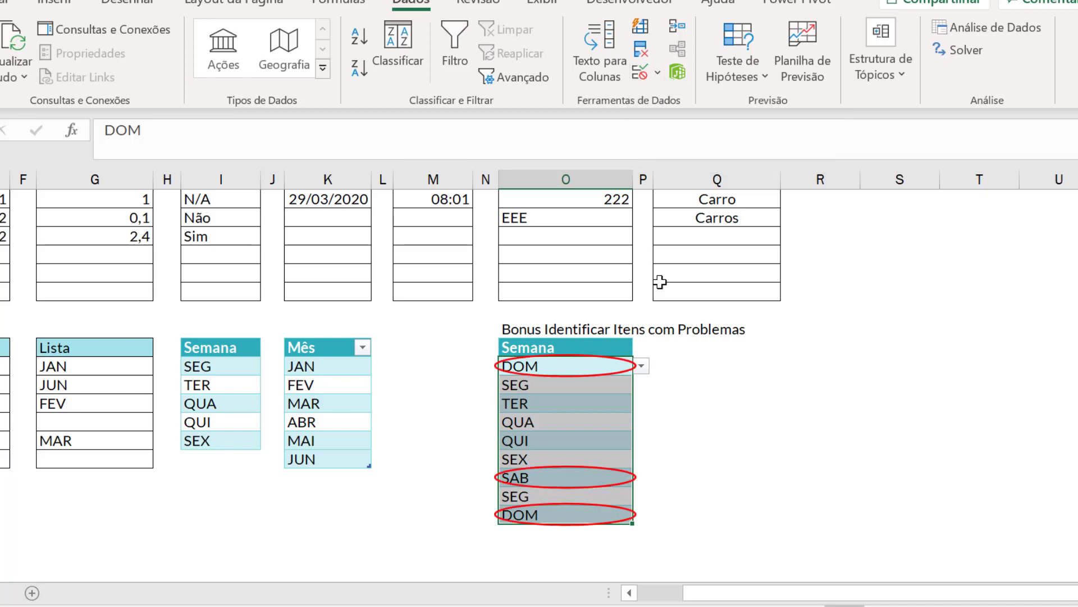
left_click(730, 422)
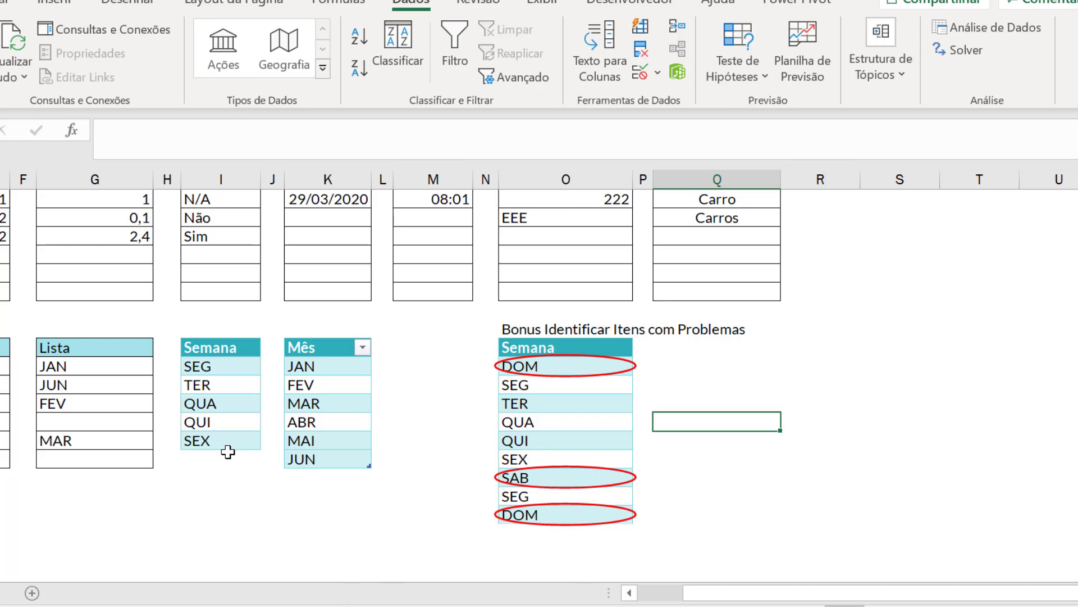
- Clear the validation circles from the bonus Semana list O13:O21
left_click(568, 426)
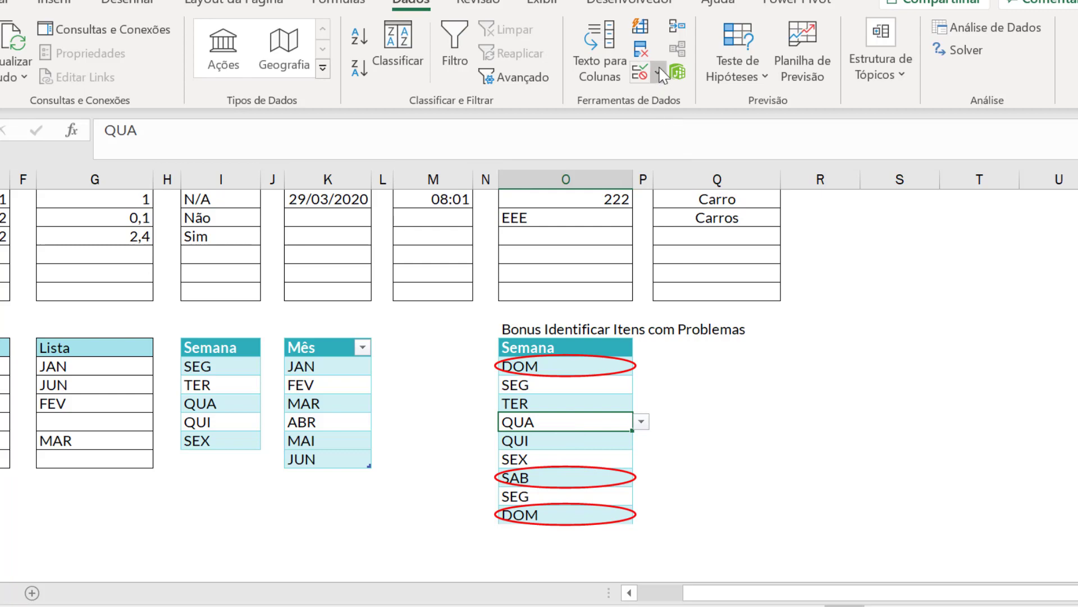
left_click_drag(551, 366, 559, 515)
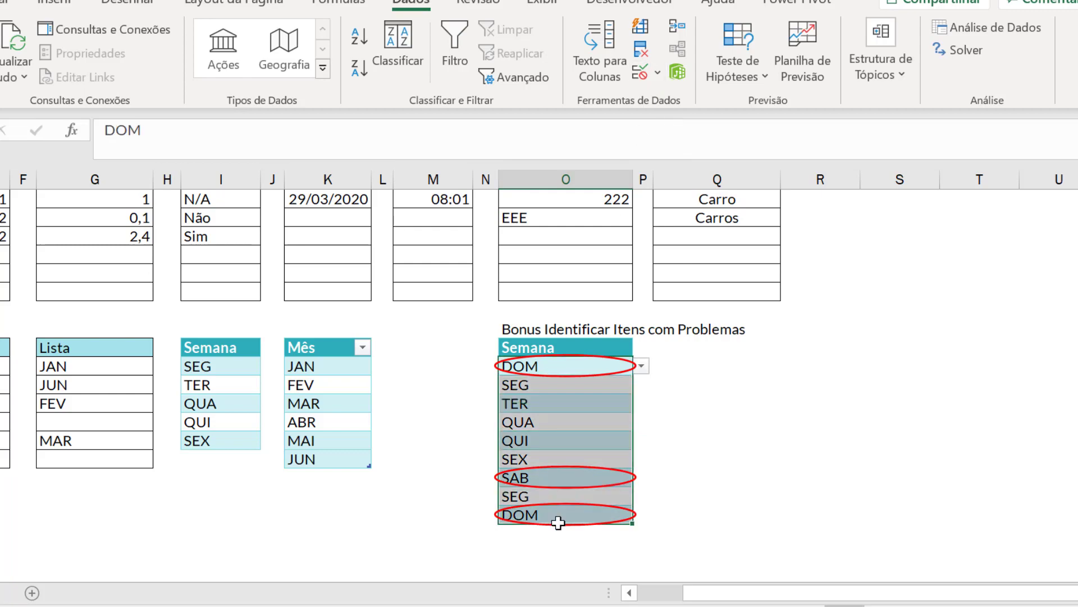
left_click(657, 71)
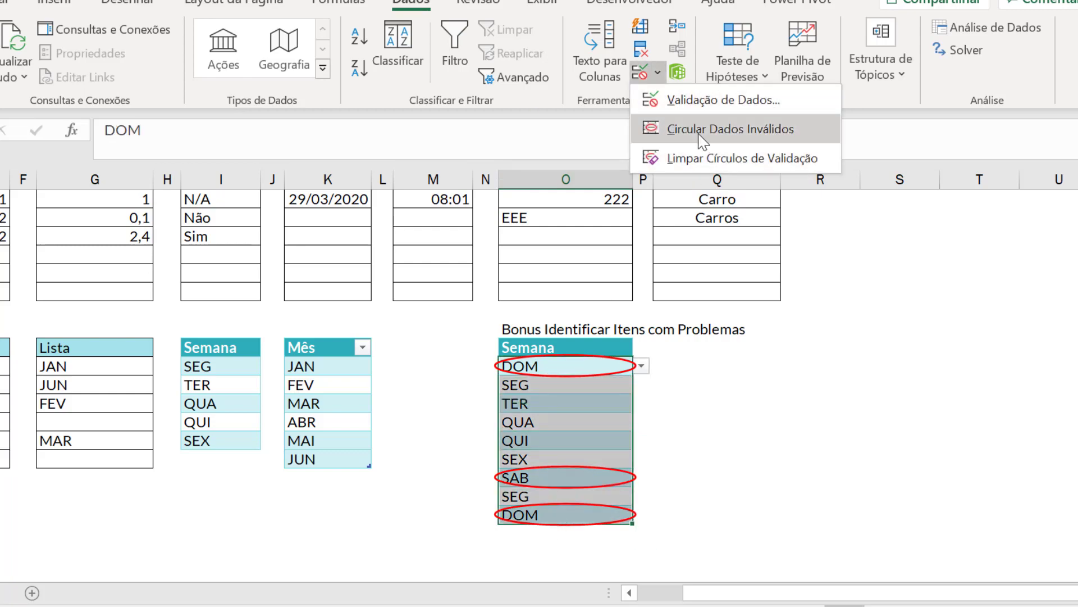
left_click(696, 159)
left_click(712, 409)
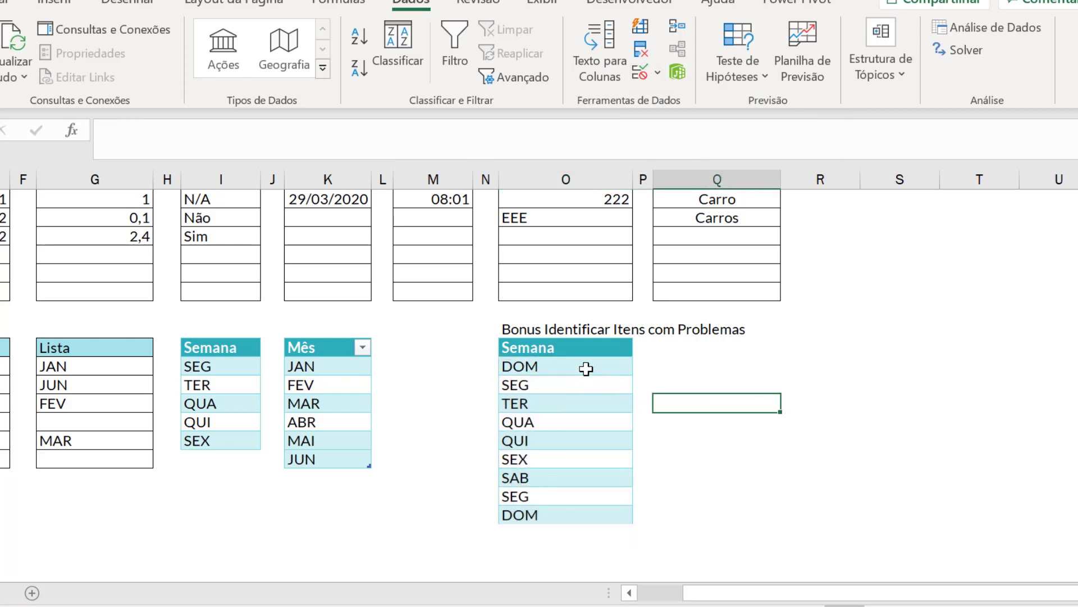
- Review the List validation rule and source applied to O13:O21, and leave the rule unchanged
left_click(585, 367)
left_click_drag(585, 368, 576, 515)
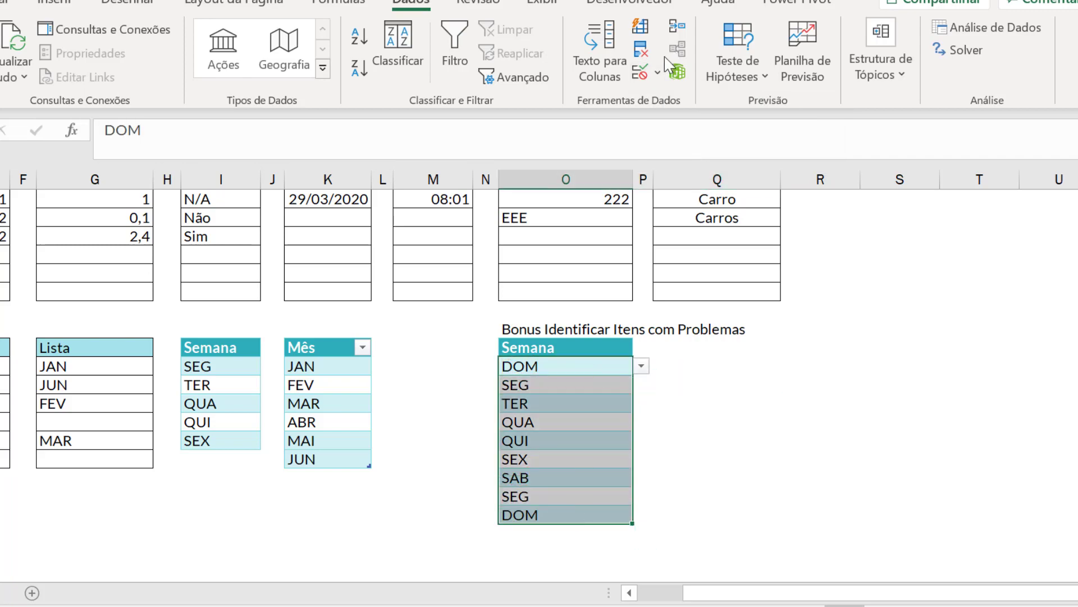
left_click(658, 73)
left_click(668, 103)
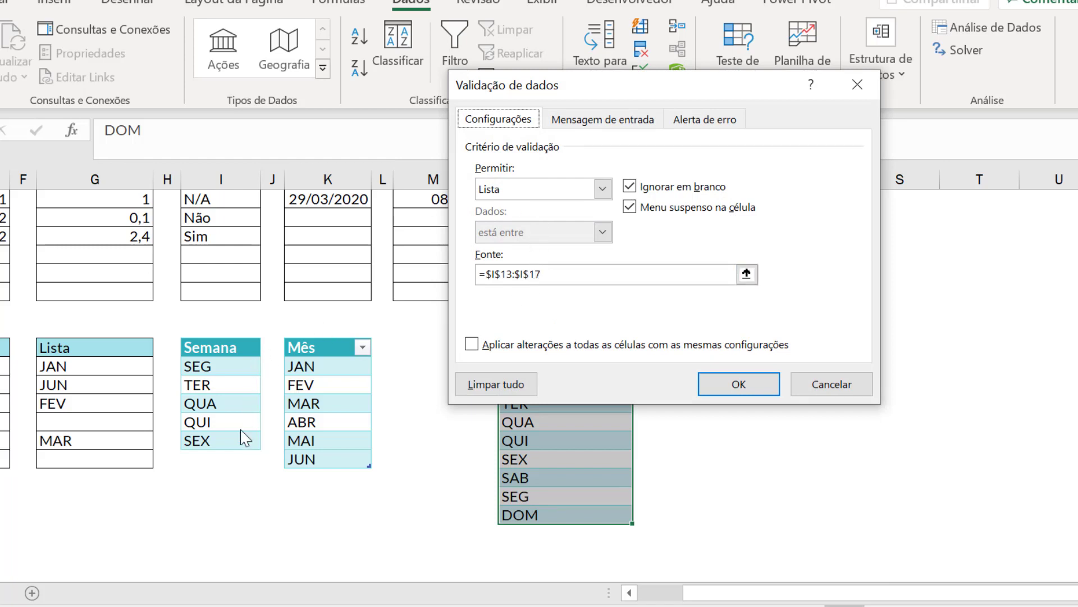
left_click(812, 384)
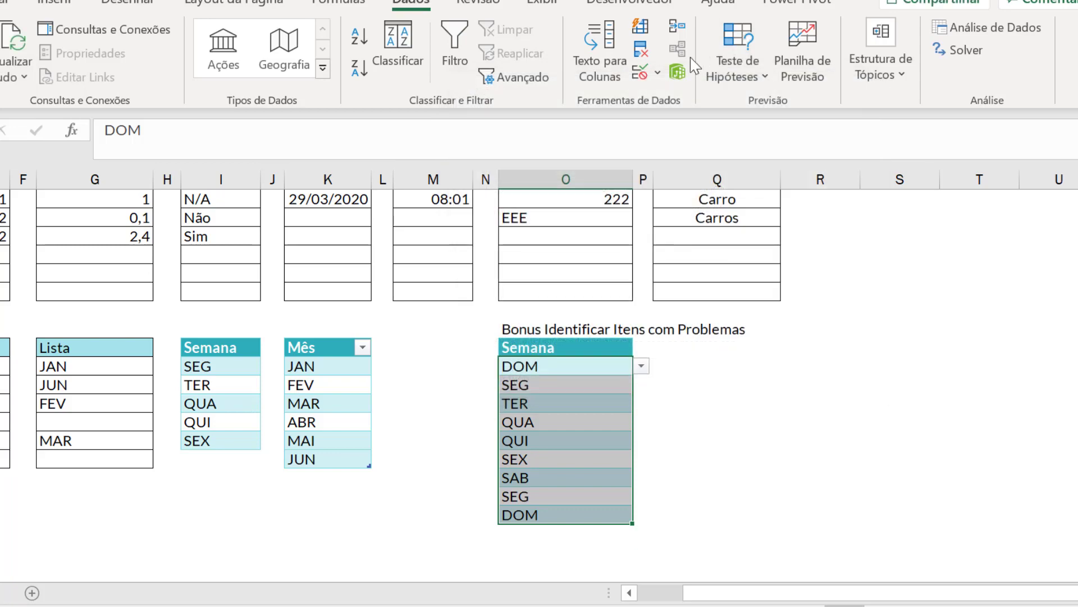
- Circle the invalid entries in the bonus Semana list again and deselect the list
left_click(658, 74)
left_click(683, 135)
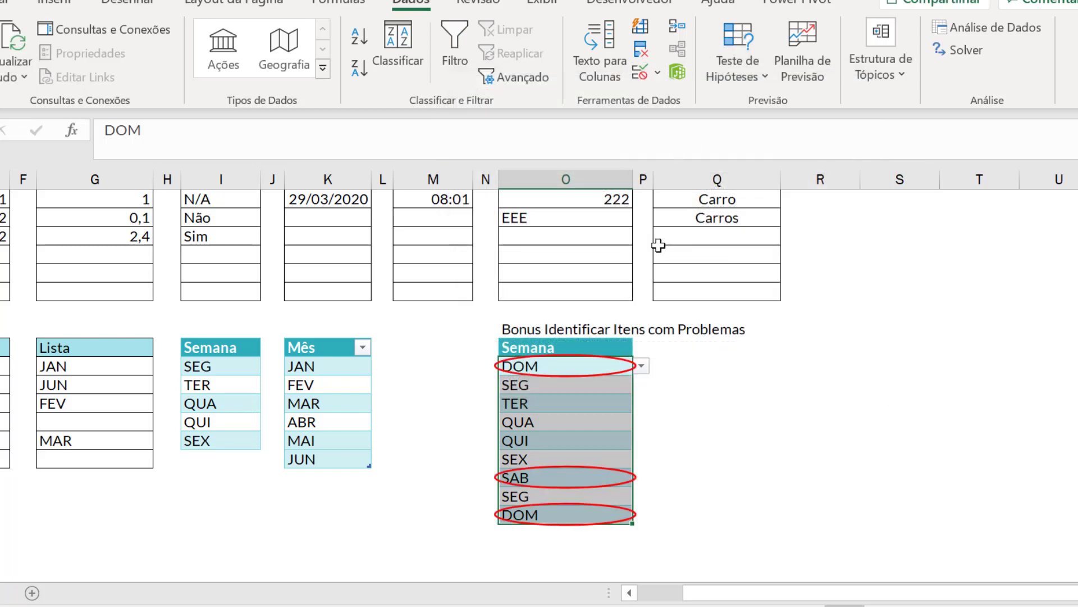
left_click(730, 465)
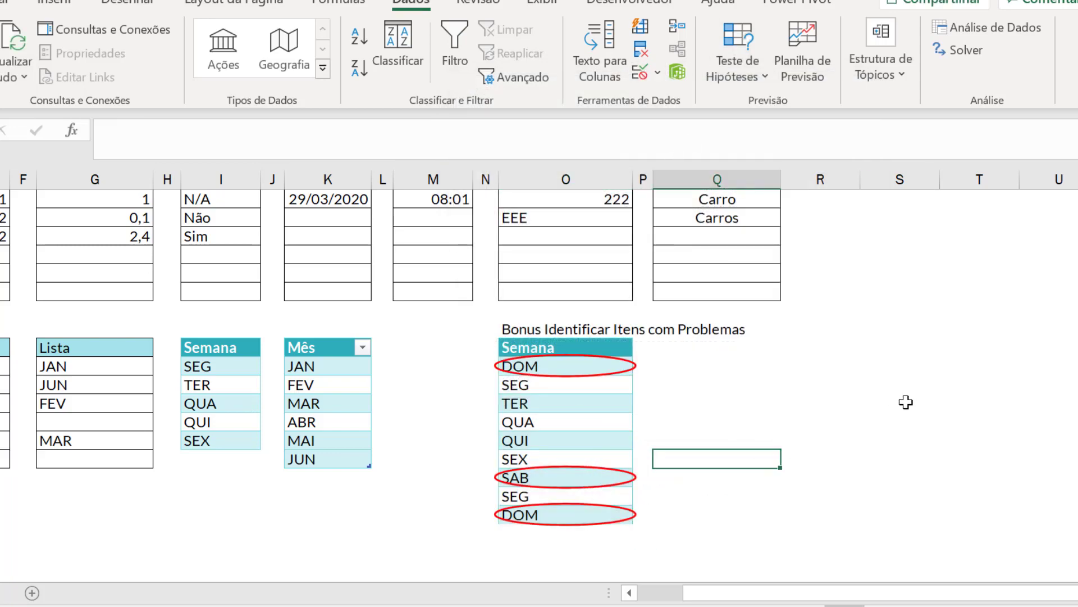